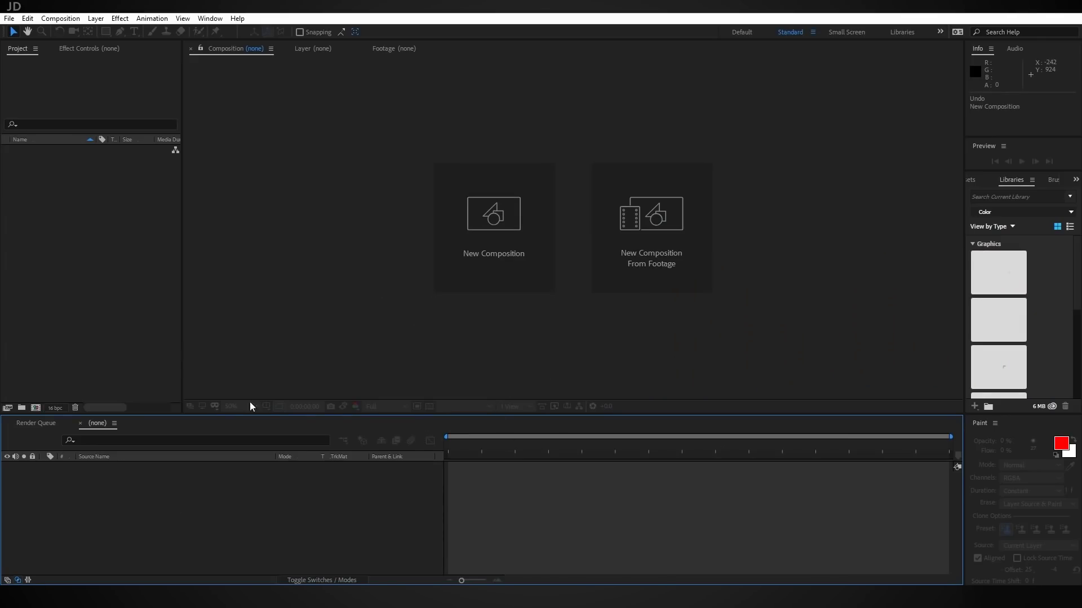
- Create a 1920 x 1080 composition named Map at 23.976 fps with a duration of 6 seconds
left_click(36, 407)
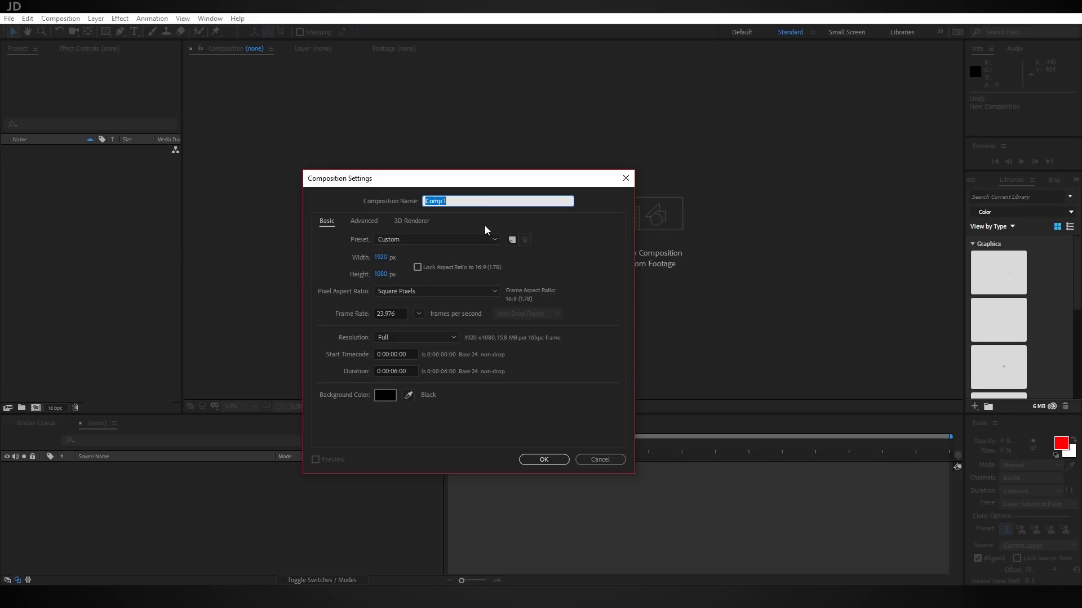
type("Map")
left_click(544, 459)
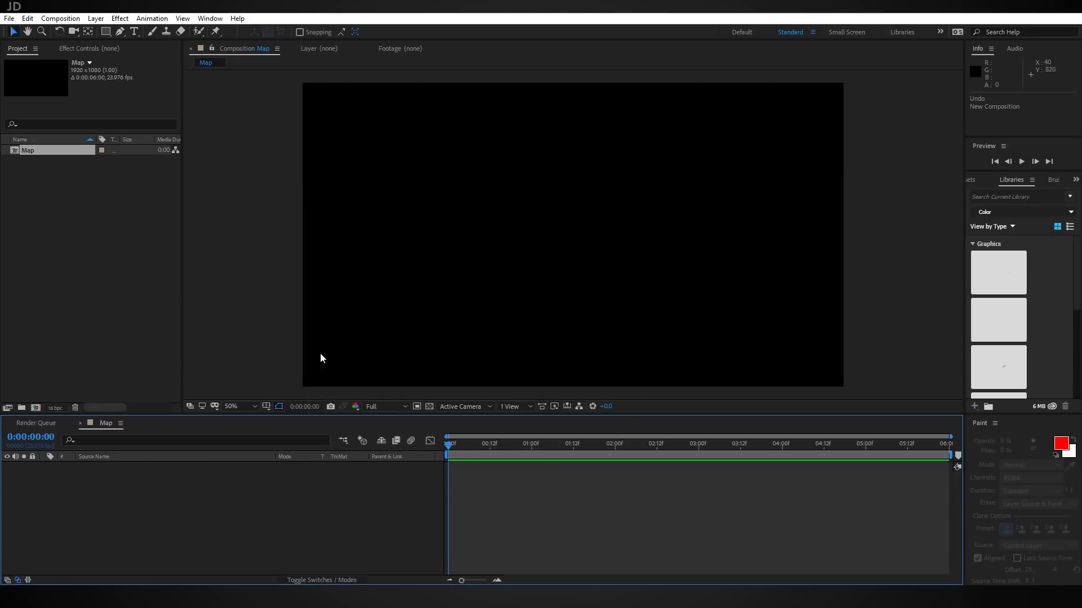
- Add a black 1920 x 1080 solid layer named Noise to the Map composition
left_click(95, 18)
mouse_move(137, 36)
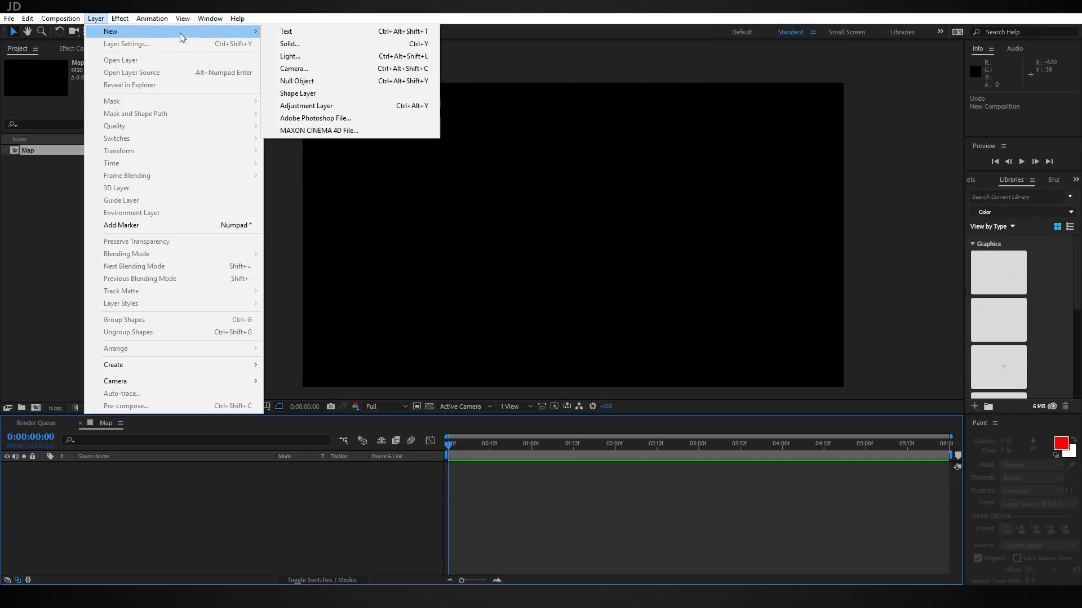
left_click(288, 44)
type("Noise")
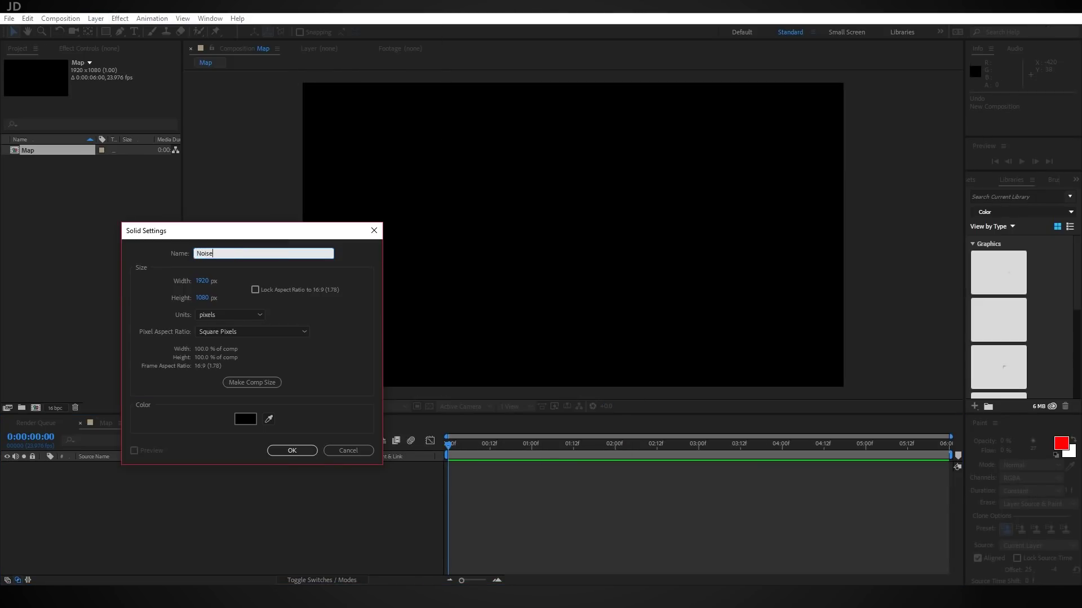
key("Return")
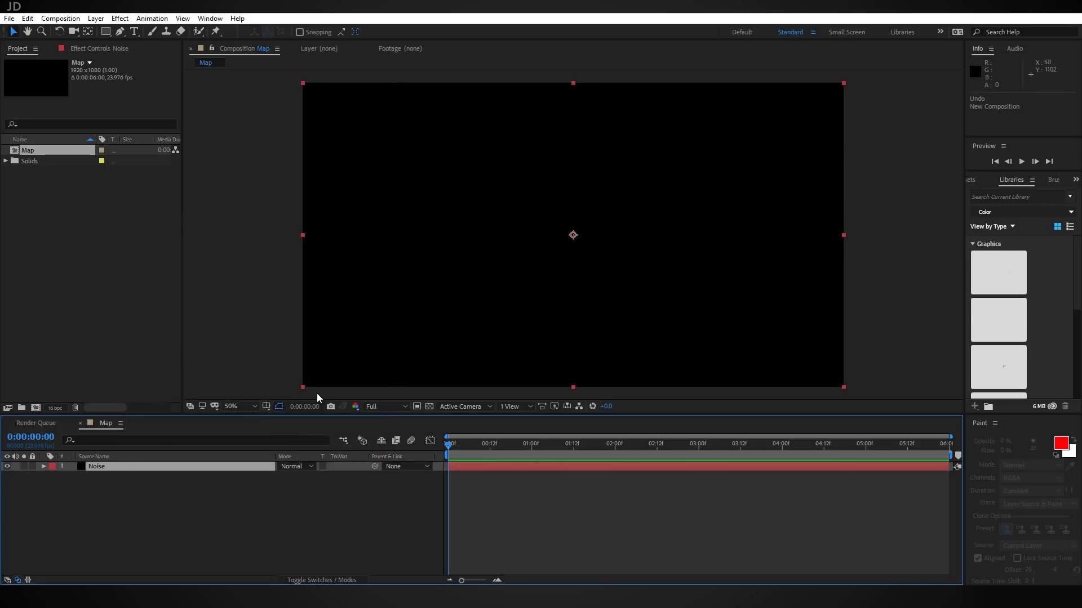
key("ctrl+space")
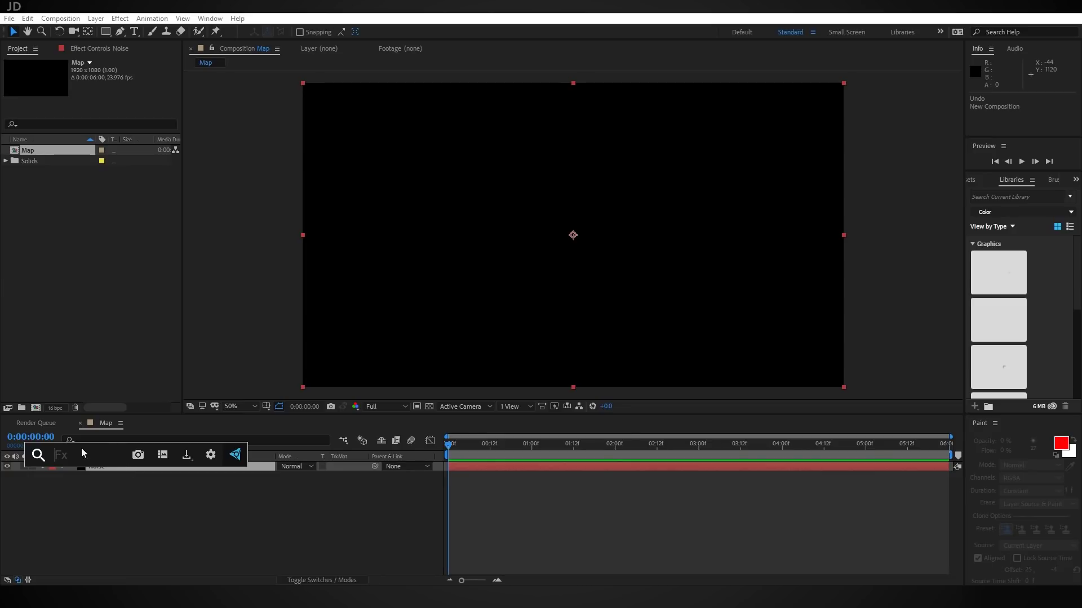
left_click(96, 472)
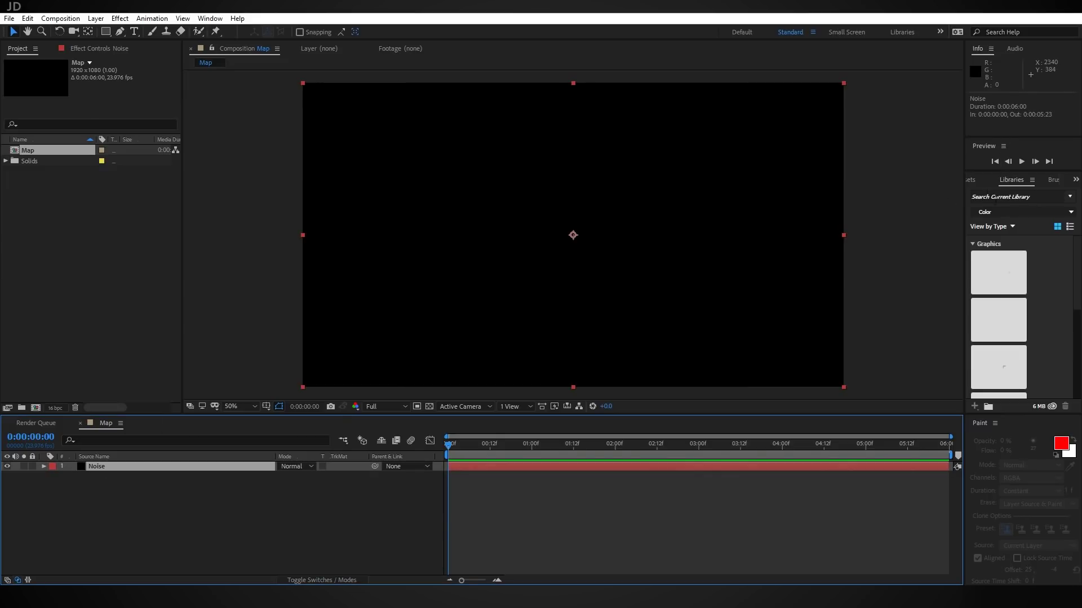
left_click(973, 181)
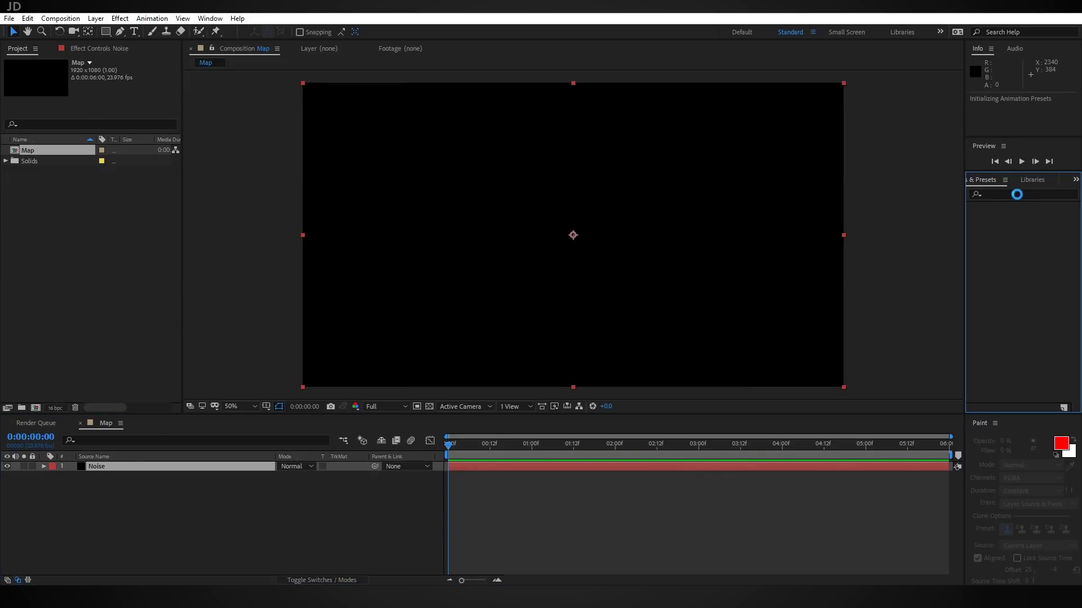
left_click(120, 19)
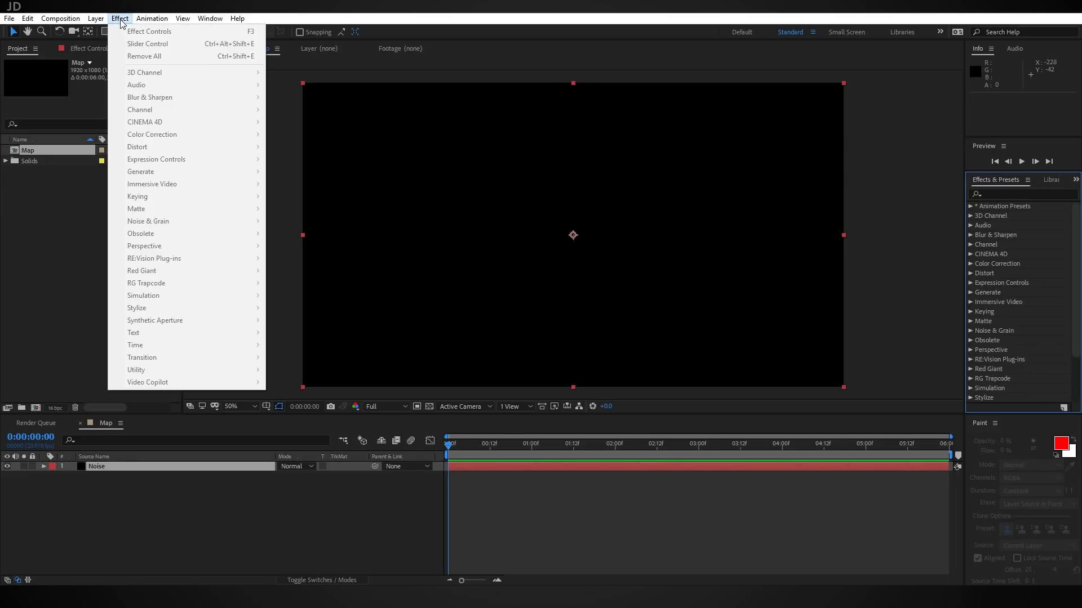
- Apply the Fractal Noise effect to the Noise layer
left_click(109, 467)
key("ctrl+space")
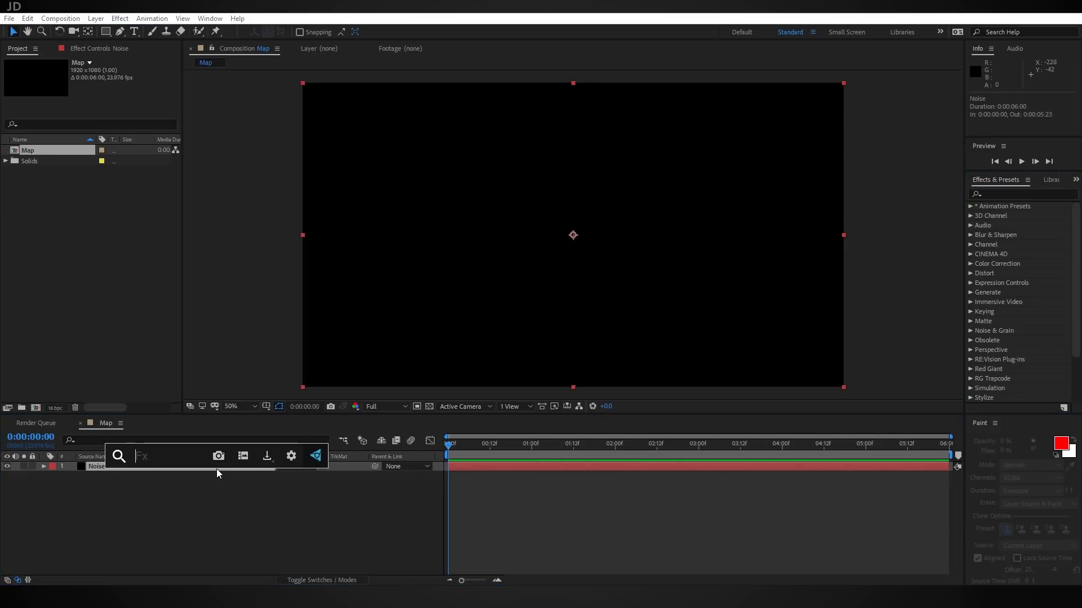
type("frac")
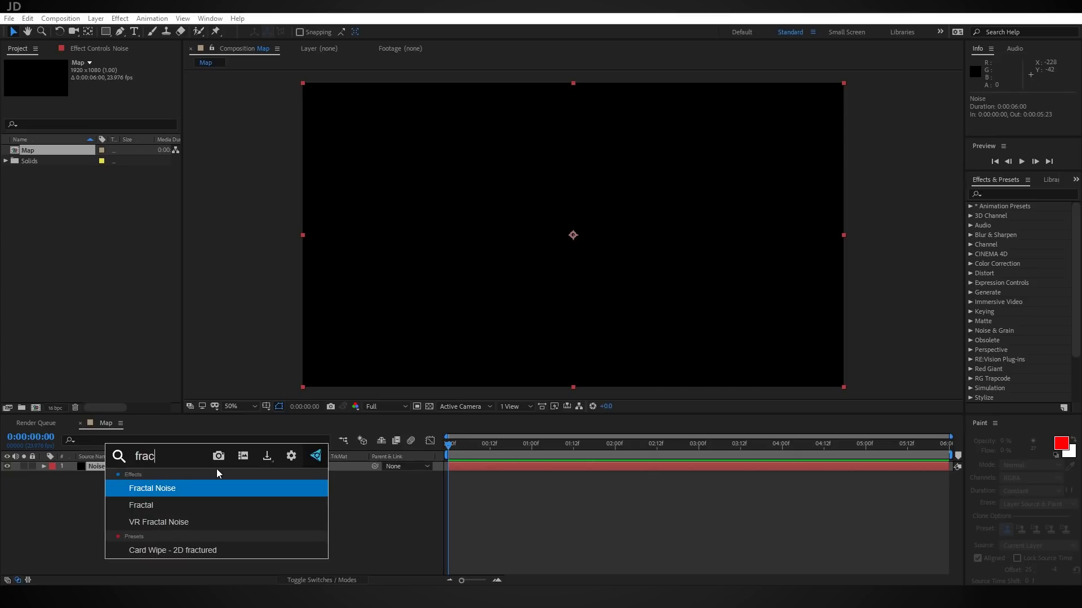
key("Return")
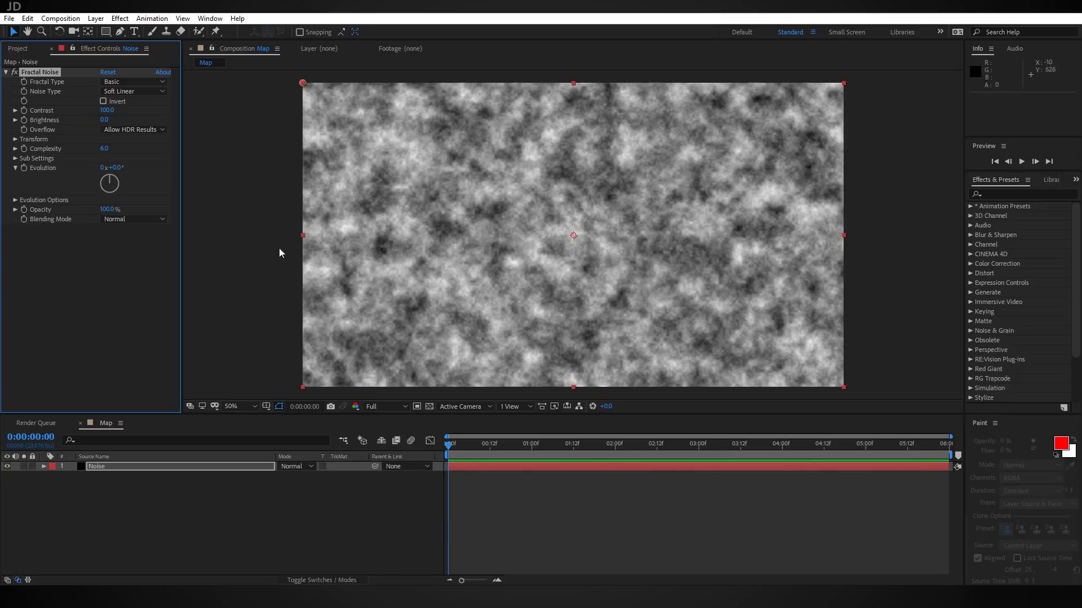
- Set the Fractal Noise contrast to 243 and its transform scale to 233
left_click_drag(107, 107, 185, 105)
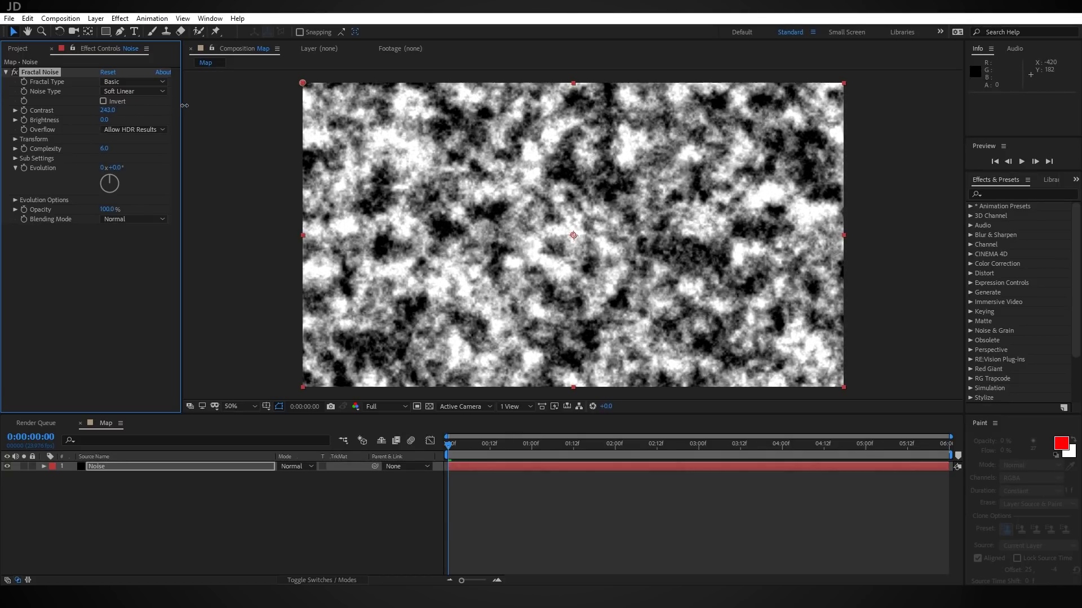
left_click(15, 139)
left_click_drag(107, 168, 183, 169)
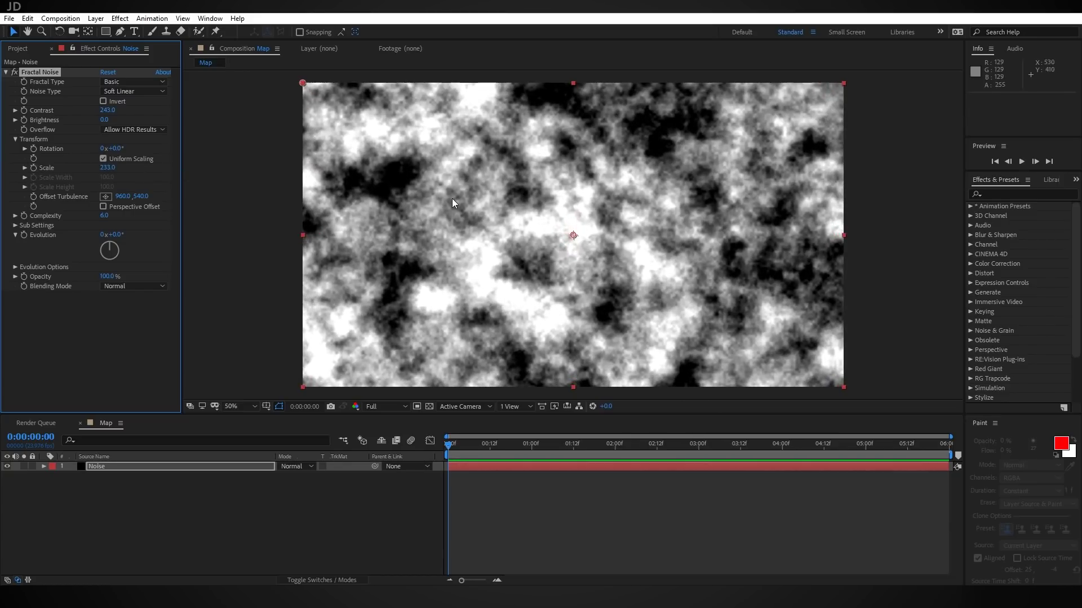
- Add an adjustment layer above the Noise layer and apply Fast Box Blur to it
left_click(95, 22)
mouse_move(118, 29)
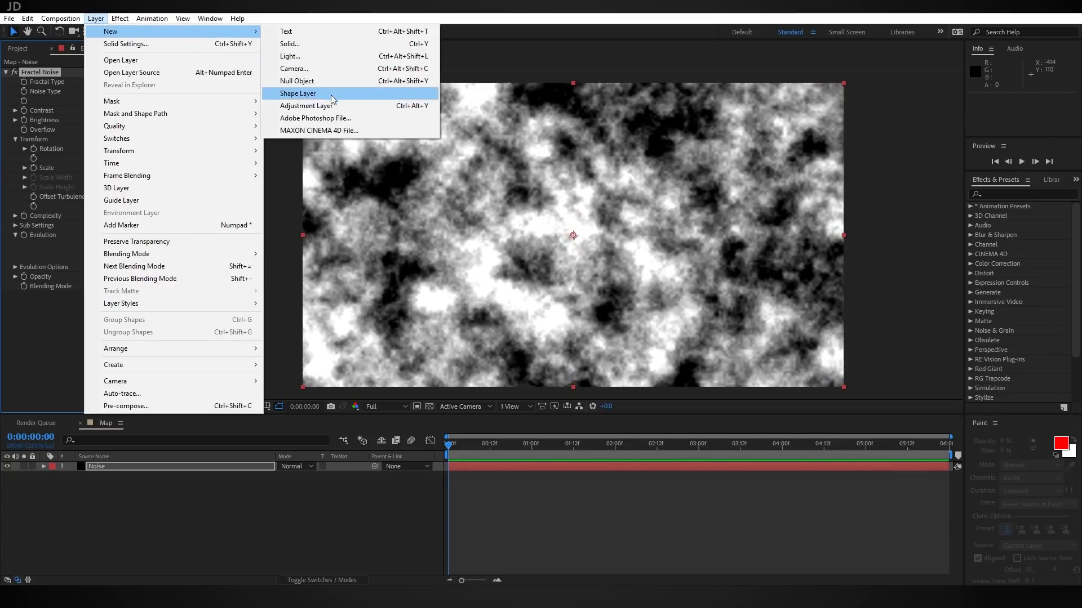
left_click(292, 104)
key("ctrl+space")
type("fast")
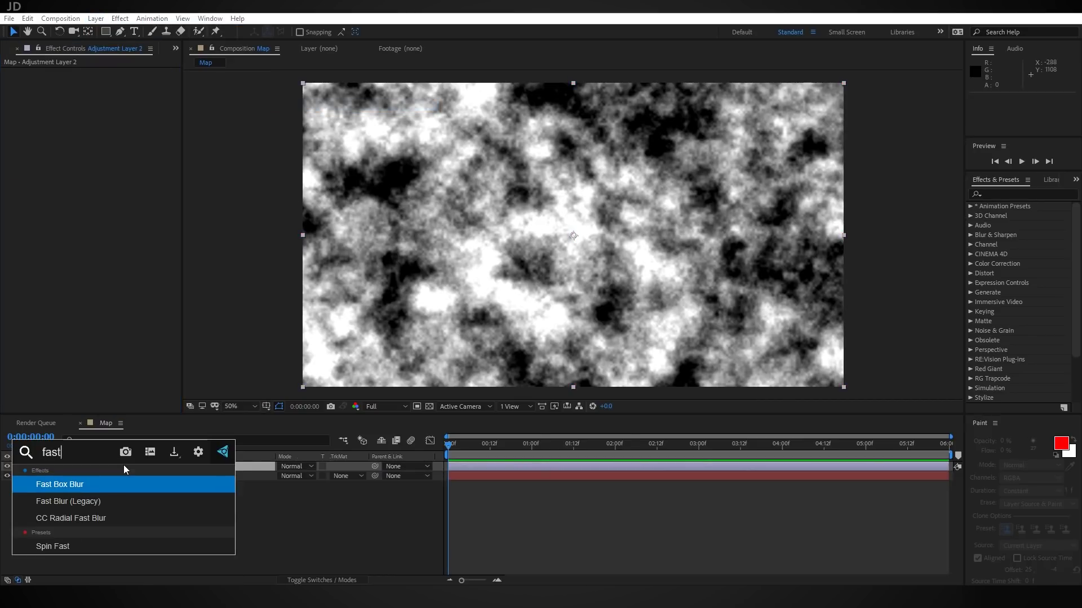
key("Return")
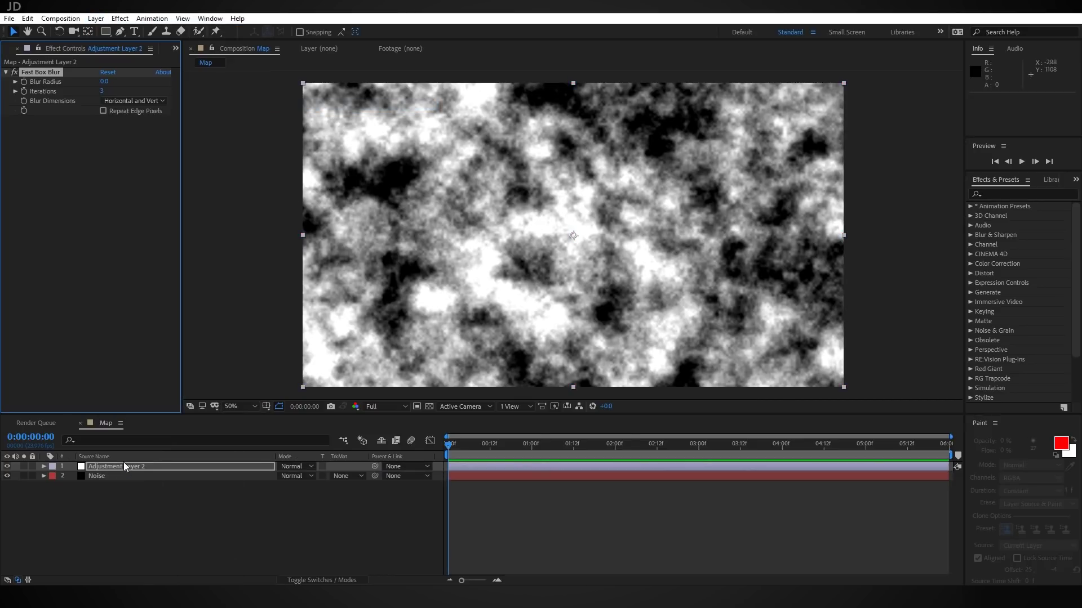
- Apply the Posterize effect to the adjustment layer and set its level to 8
left_click(133, 465)
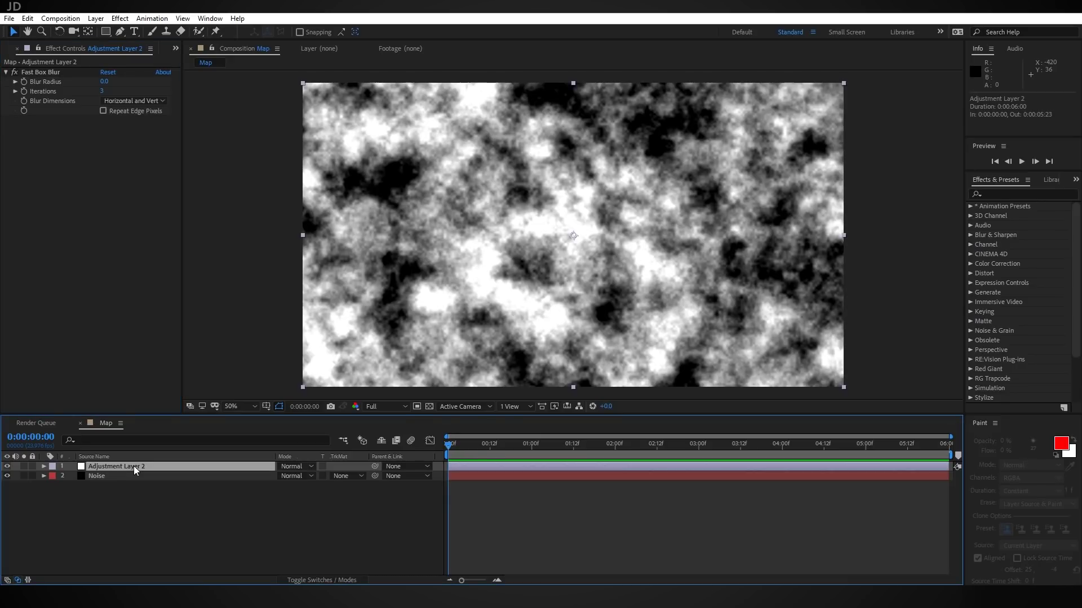
key("ctrl+space")
type("poster")
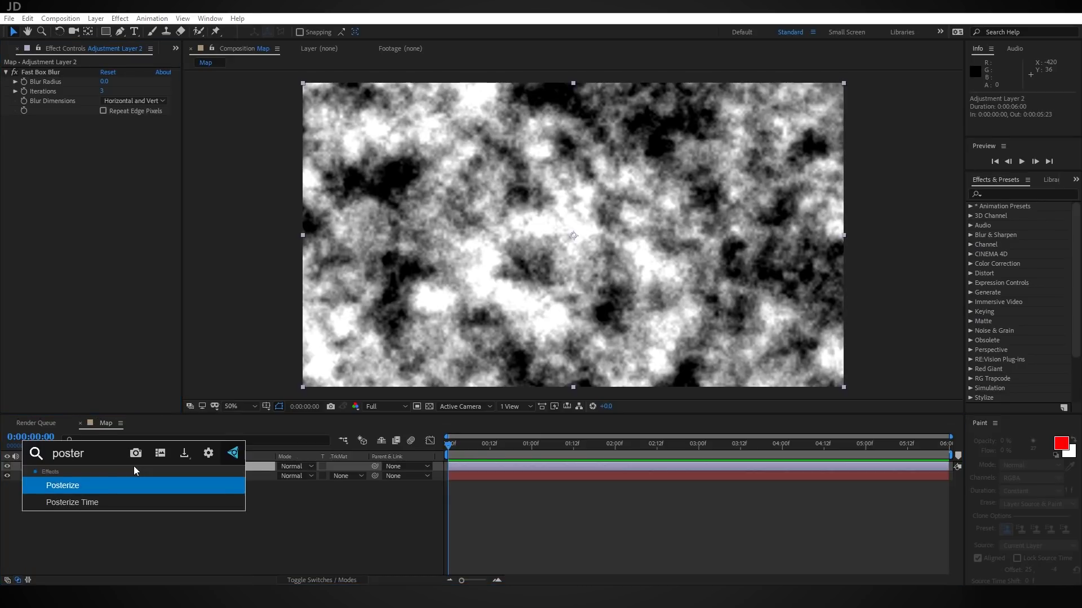
key("Return")
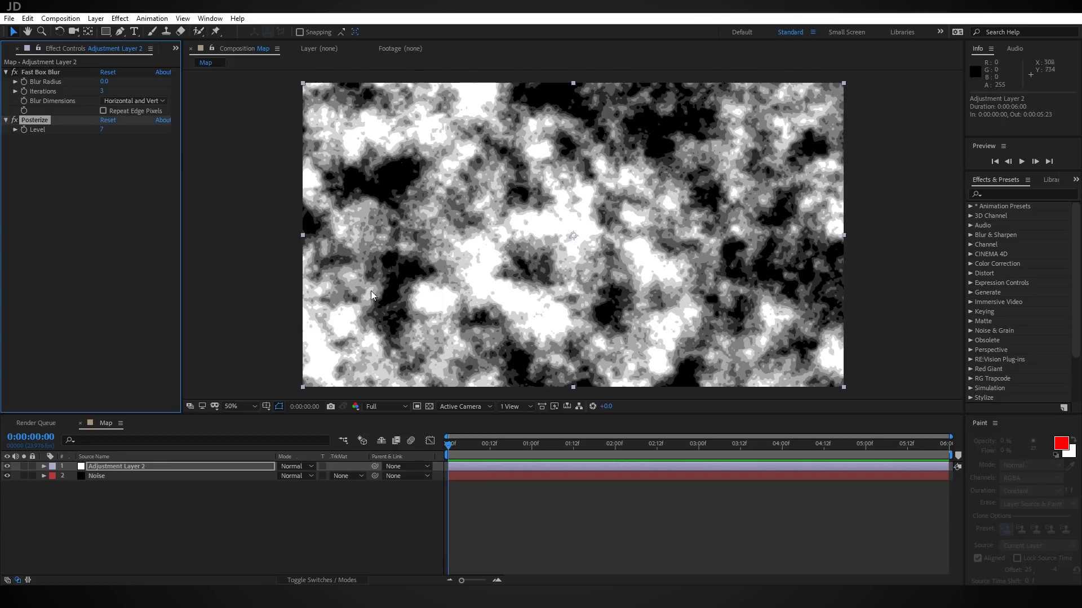
left_click(102, 130)
type("10")
key("Return")
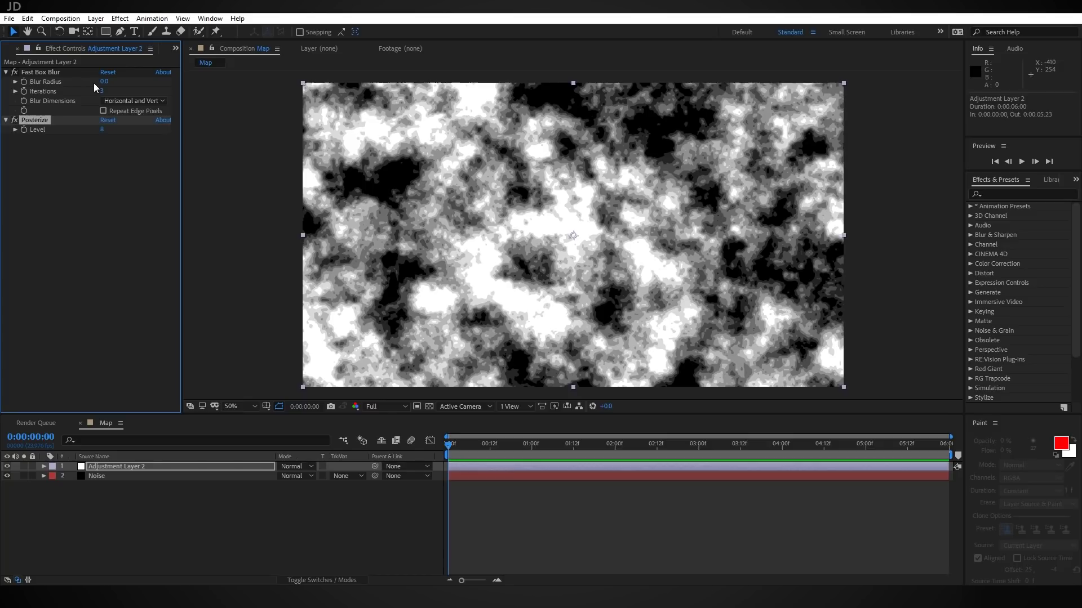
- Raise the Fast Box Blur radius to about 40 and turn on Repeat Edge Pixels
left_click_drag(103, 81, 122, 80)
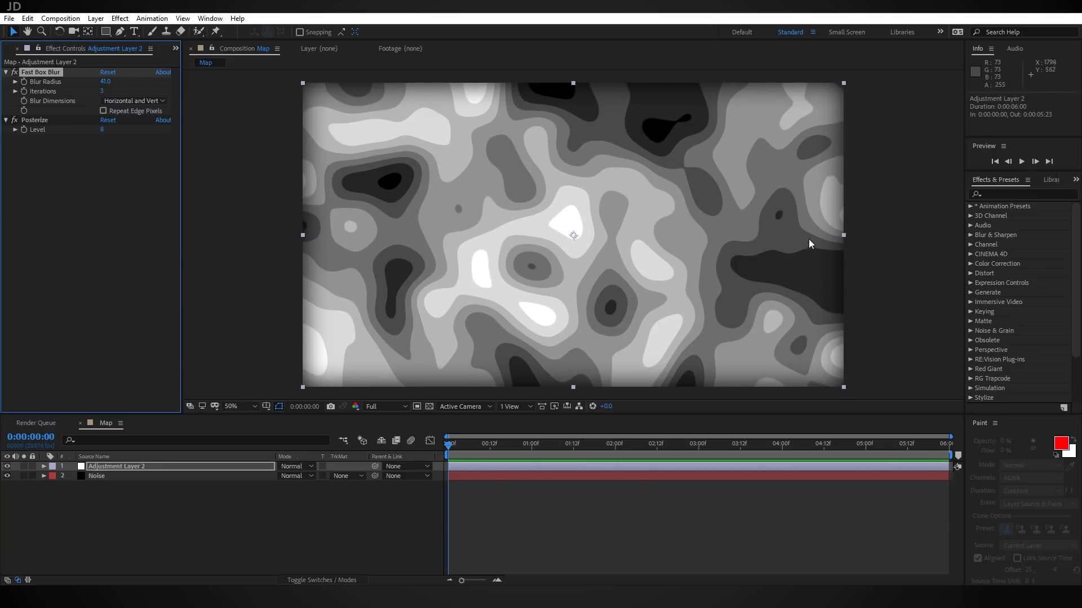
left_click(103, 110)
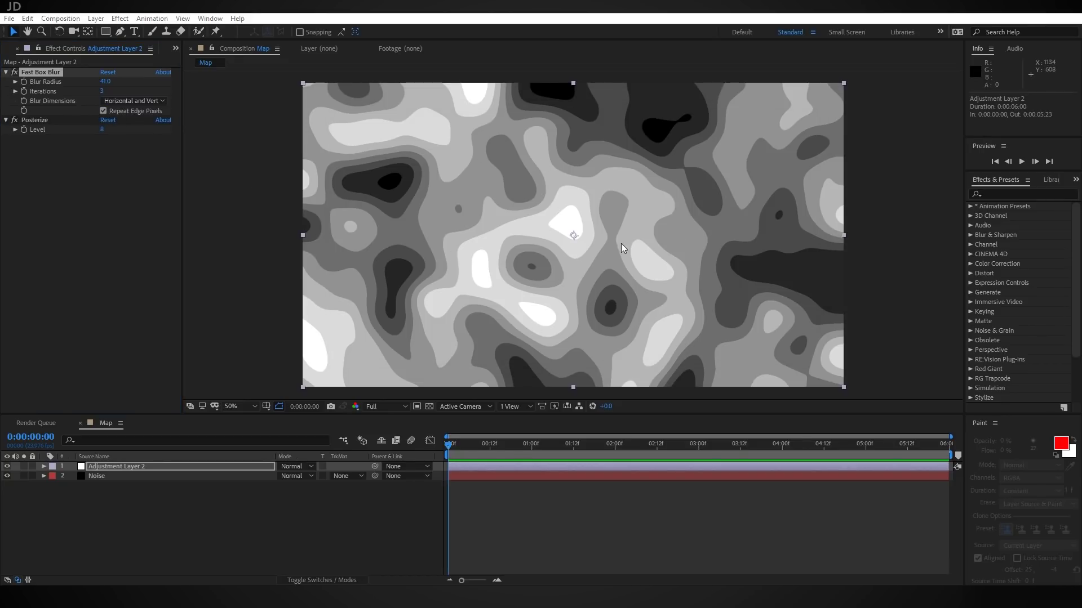
- Create a new composition from the Map composition and rename it Main
left_click(12, 51)
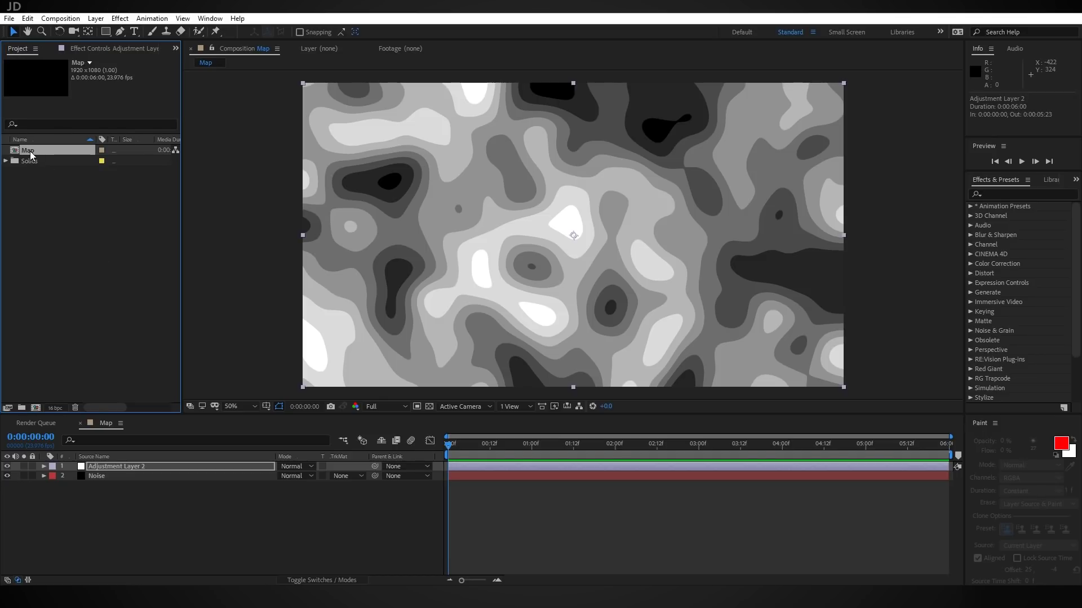
left_click_drag(29, 151, 35, 410)
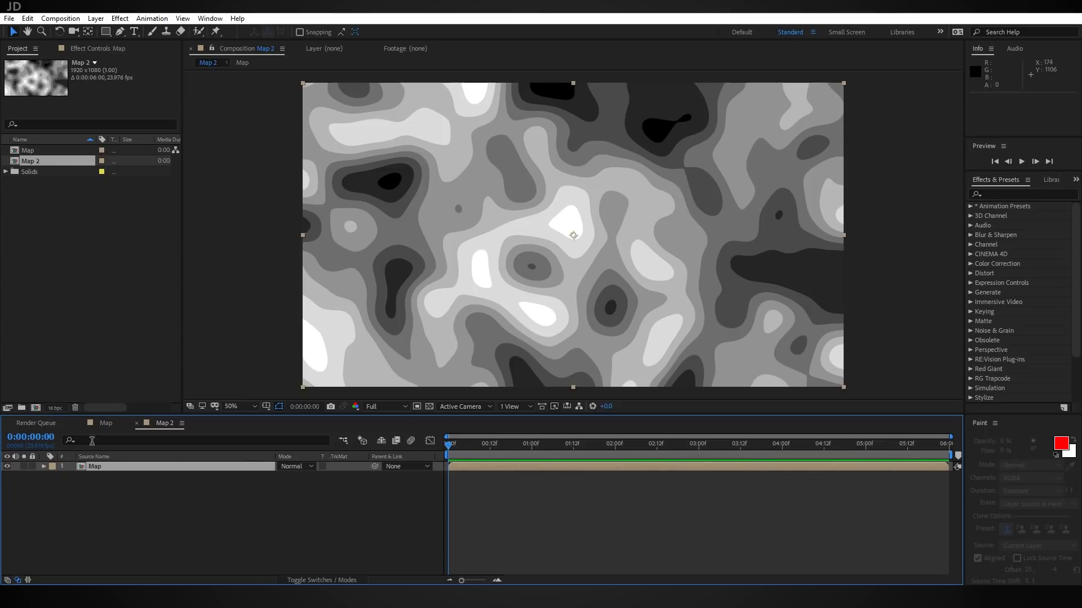
right_click(164, 424)
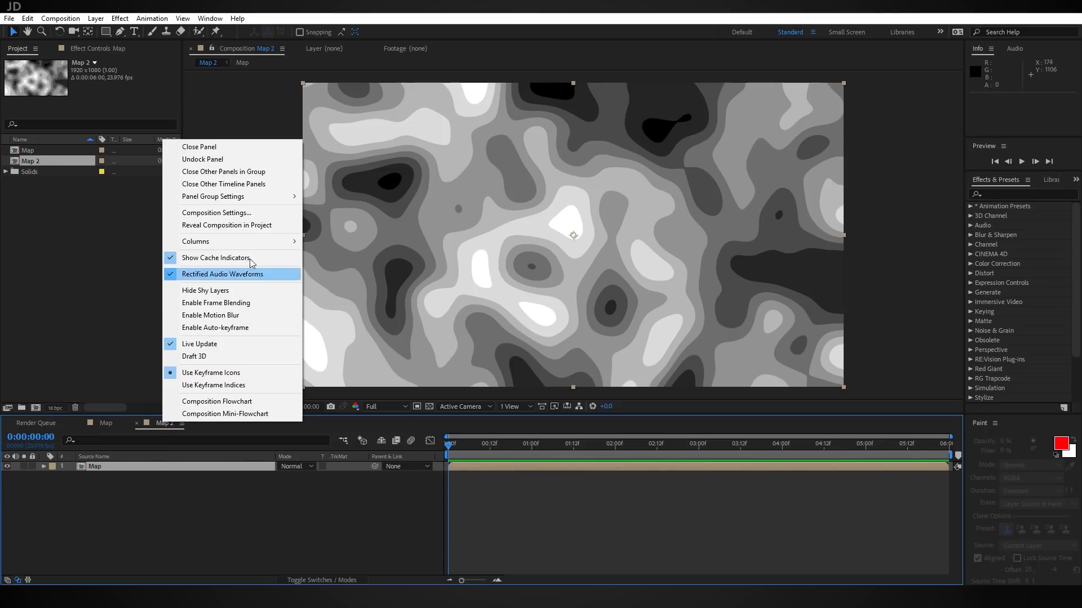
left_click(241, 217)
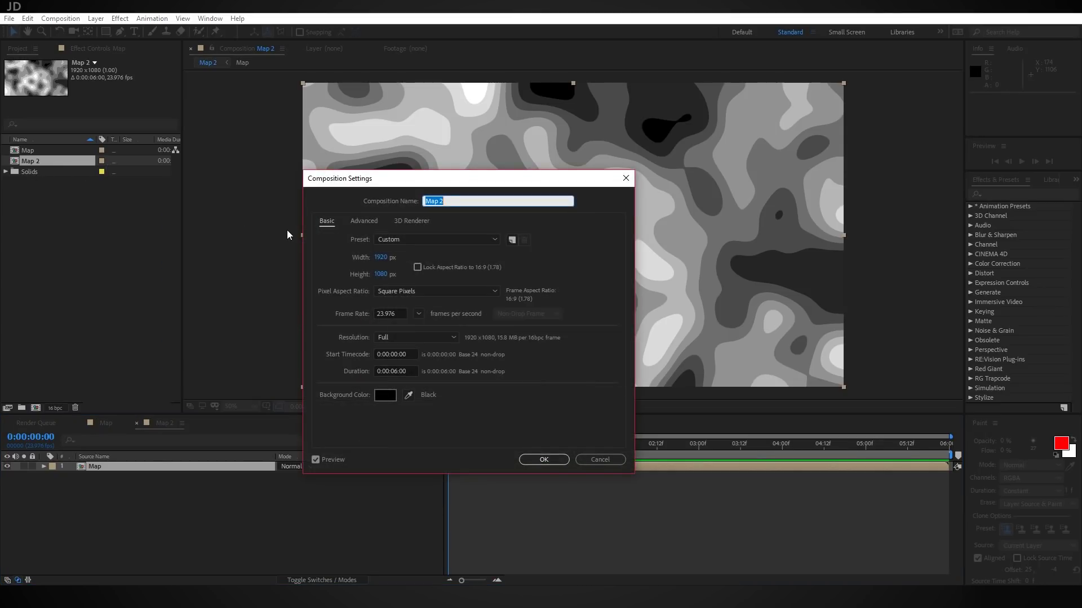
type("Main")
key("Return")
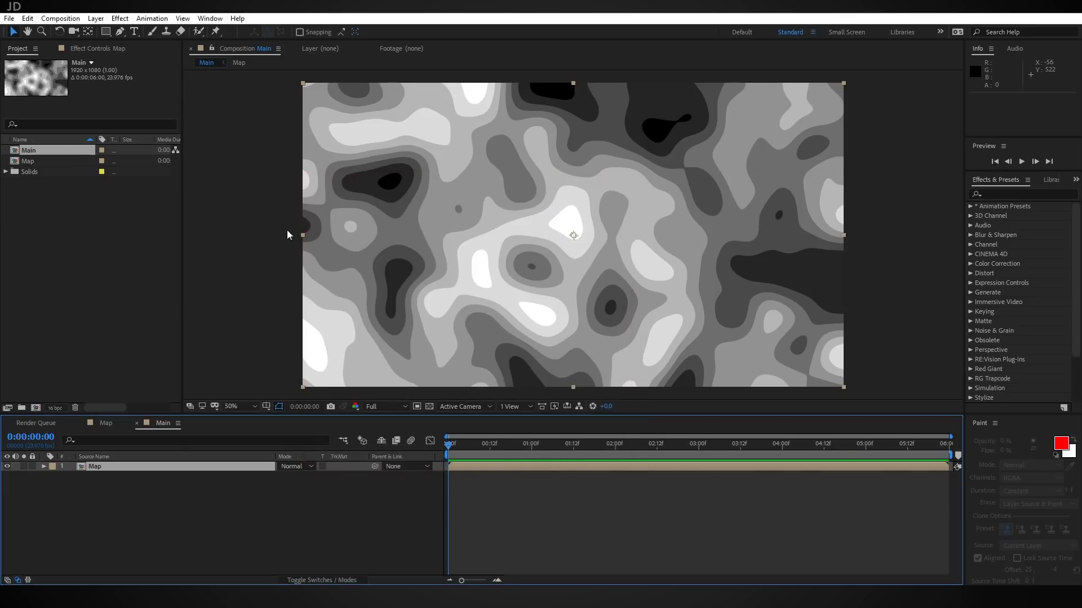
- Show the layer switches in the Main timeline and apply the Color Key effect to the Map layer
key("F4")
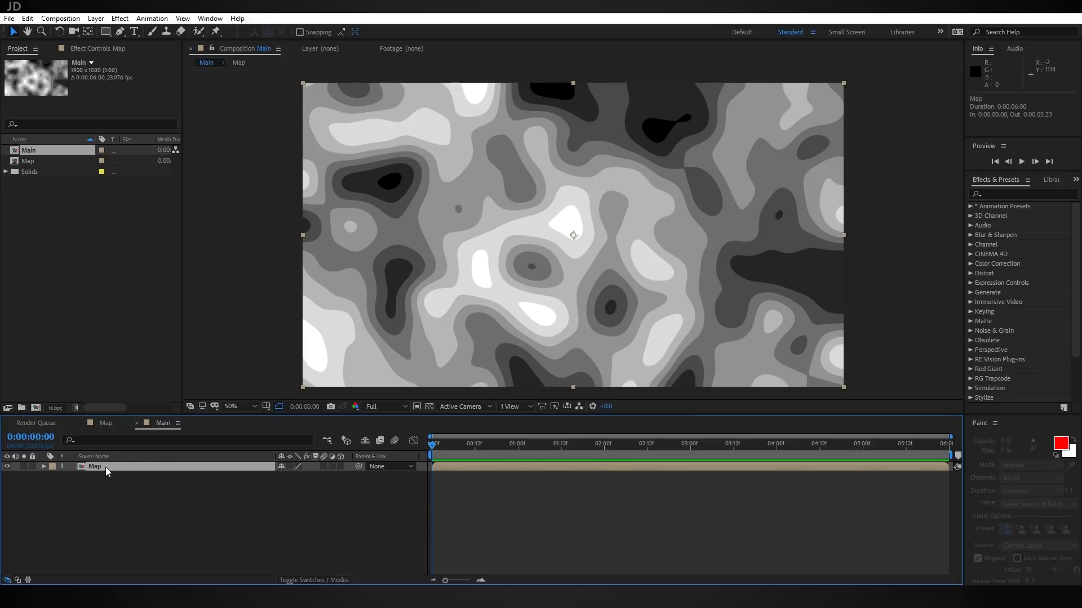
key("ctrl+space")
type("color key")
key("Return")
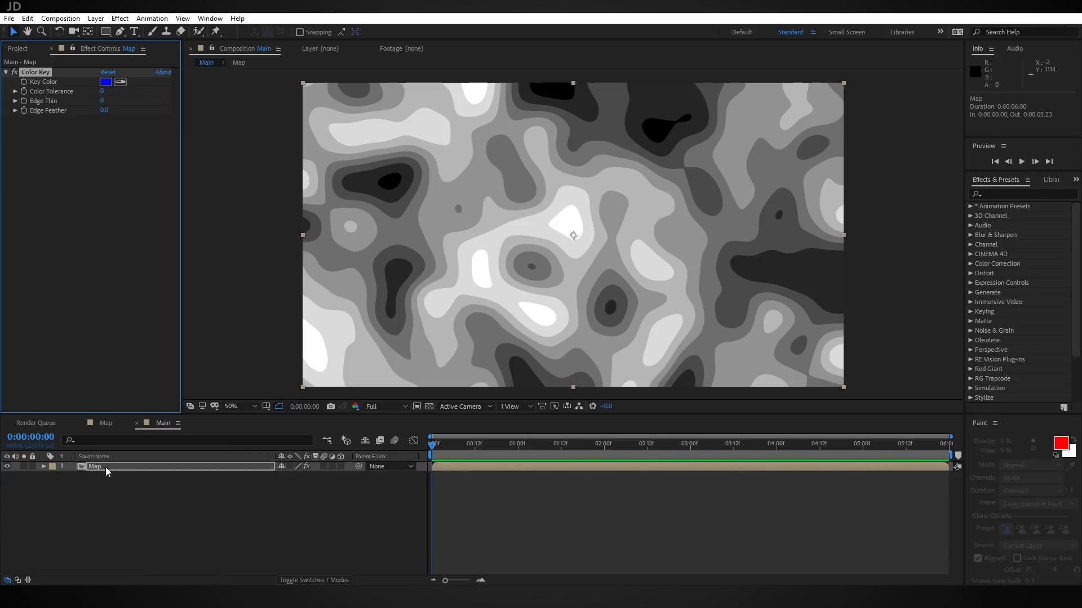
- Key out the map's black areas with a color tolerance of 1 and show the transparency grid
left_click(125, 81)
left_click(389, 183)
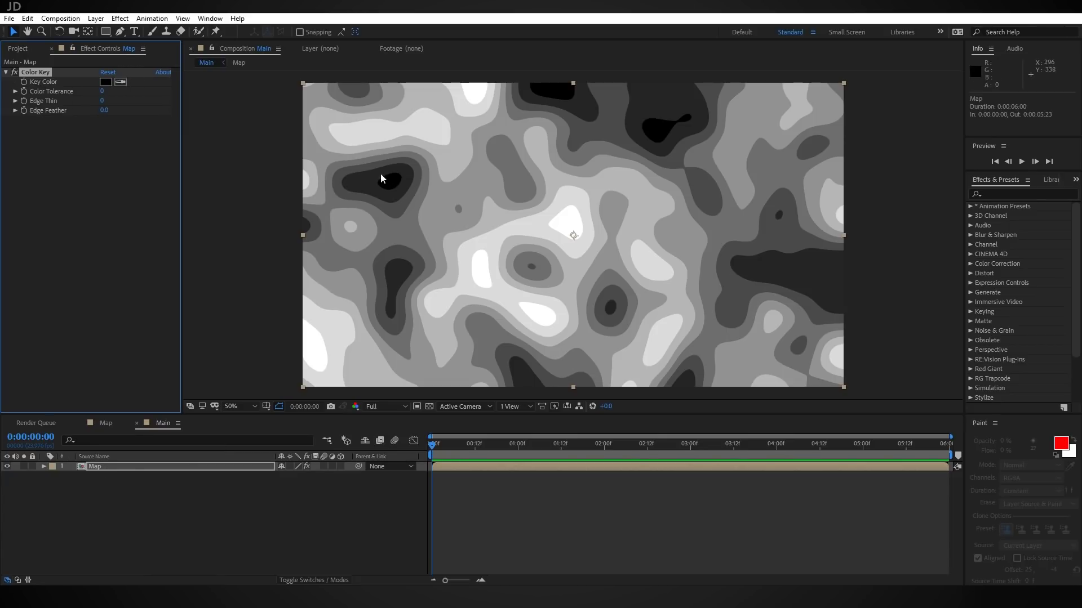
left_click(102, 92)
type("1")
key("Return")
left_click(430, 407)
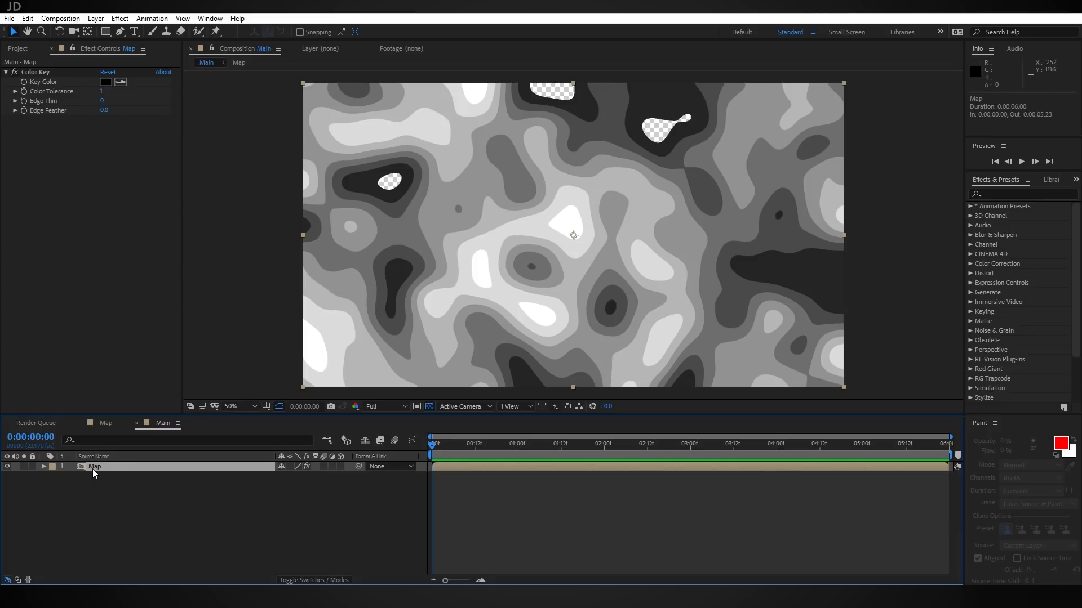
- Apply the Invert effect to the Map layer and set its channel to Alpha
key("ctrl+space")
type("invert")
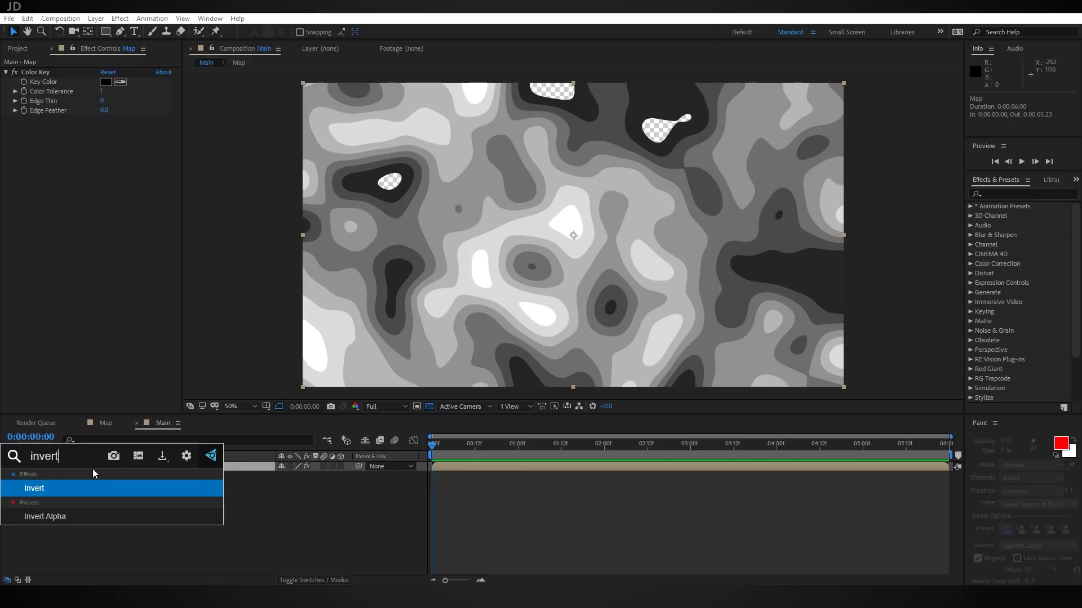
key("Return")
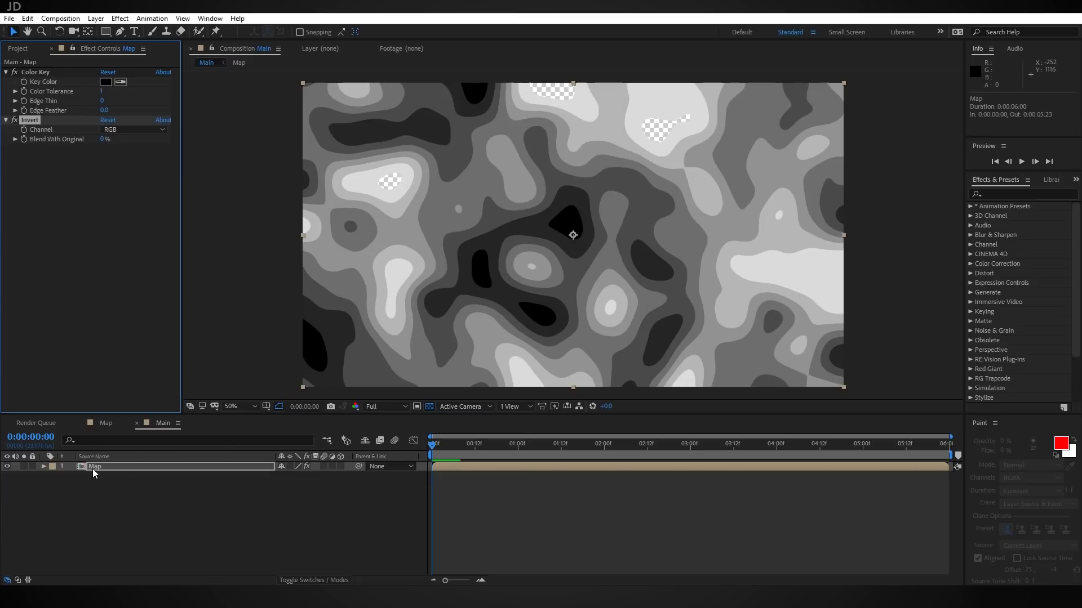
left_click(138, 133)
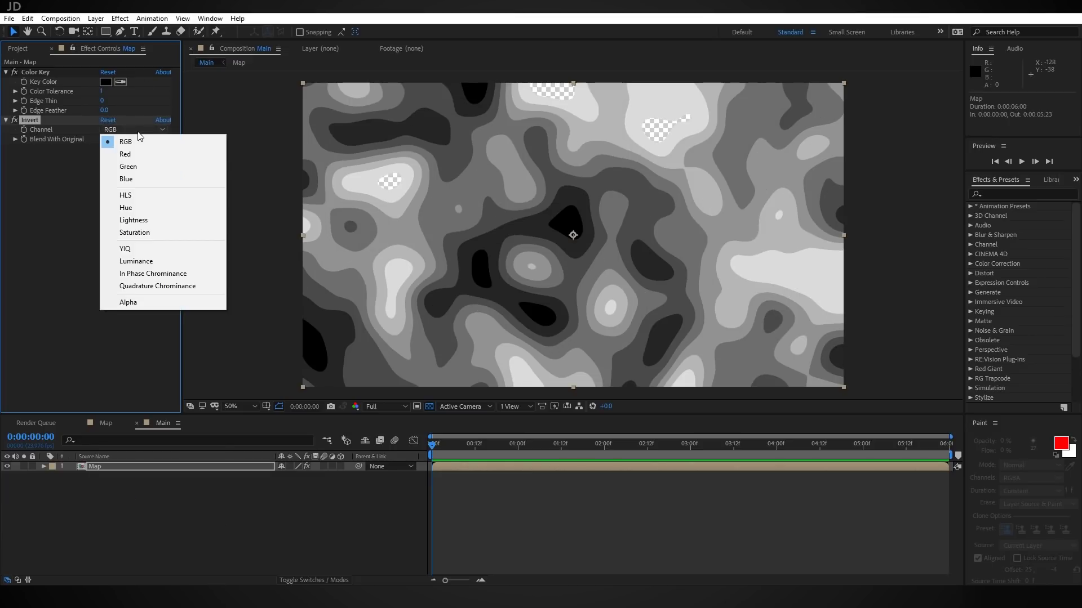
left_click(150, 302)
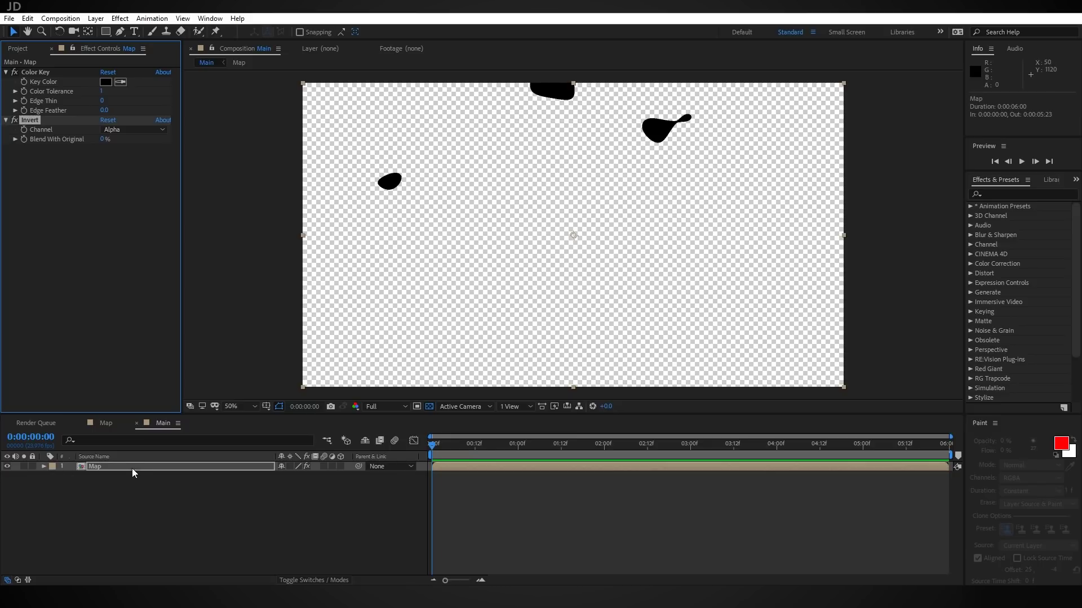
- Turn off the Map layer's effects and duplicate the layer until the Main composition holds eight copies
left_click(306, 467)
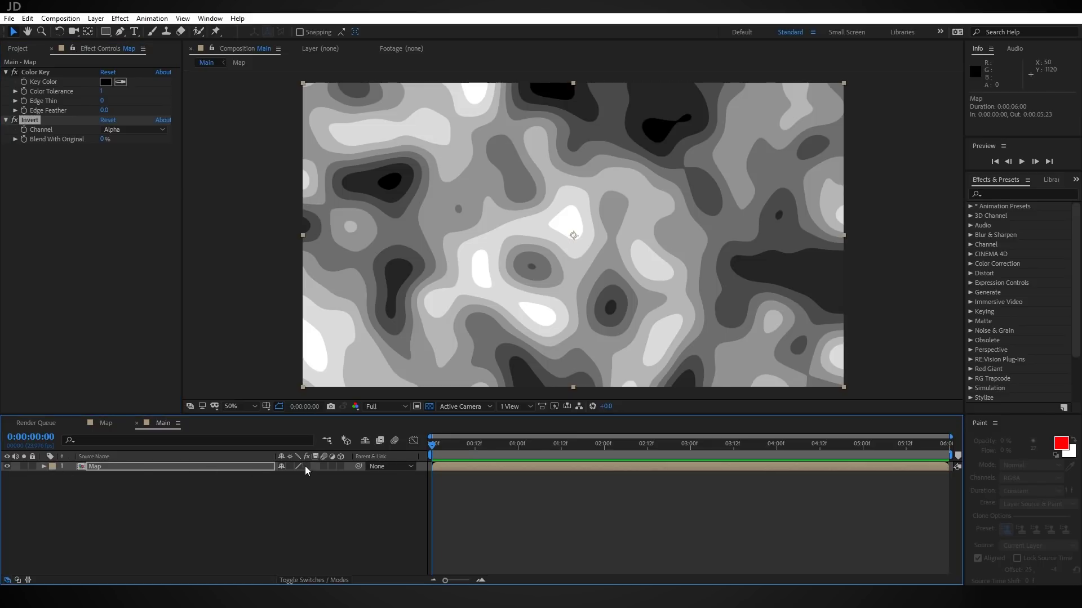
left_click(93, 466)
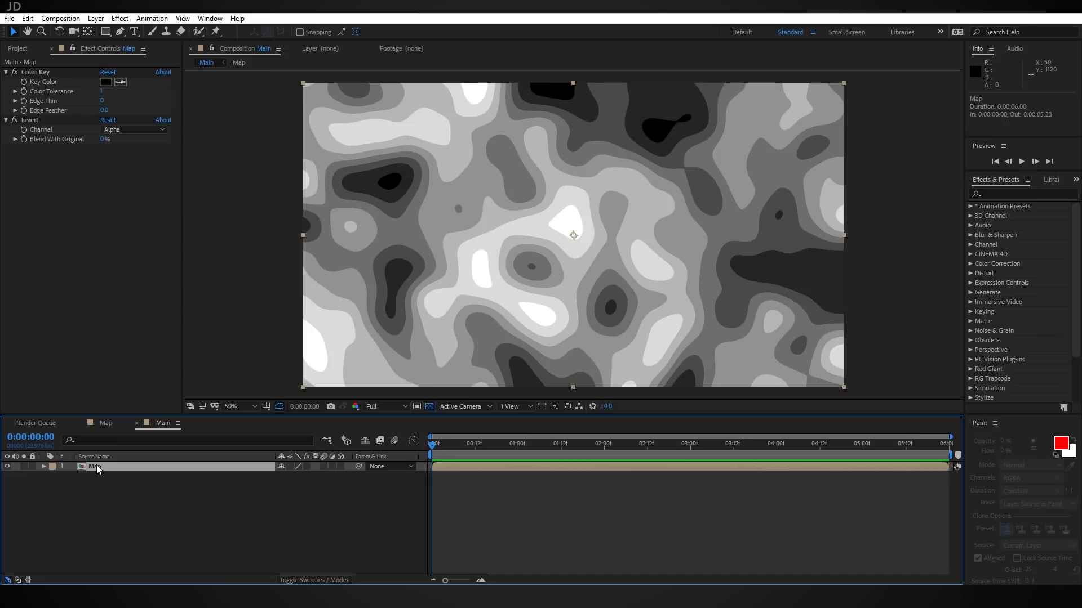
key("ctrl+d")
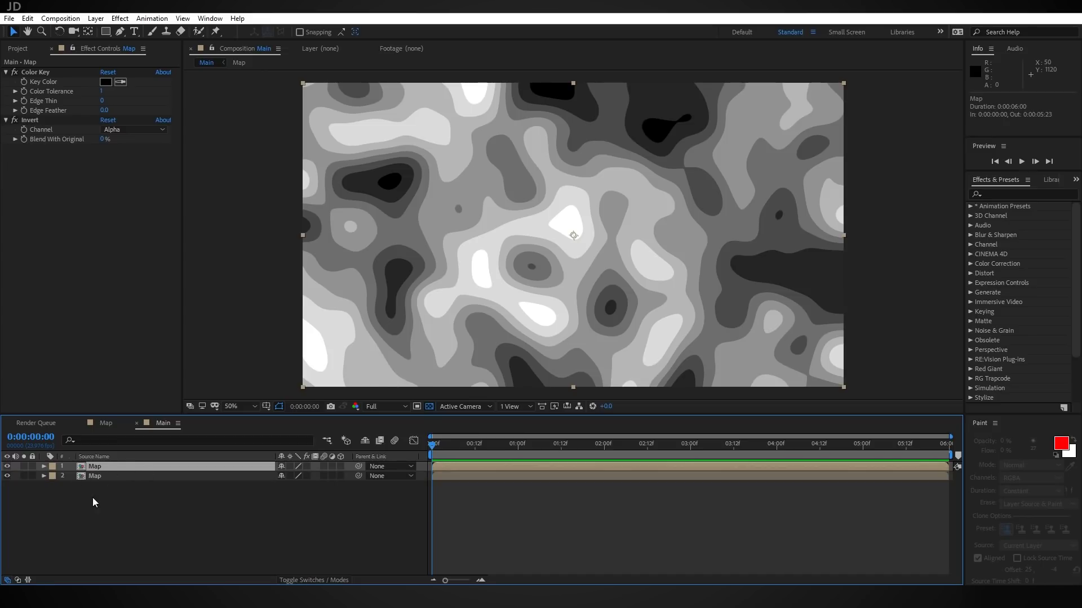
key("ctrl+d")
key("ctrl+d")
key("ctrl+d")
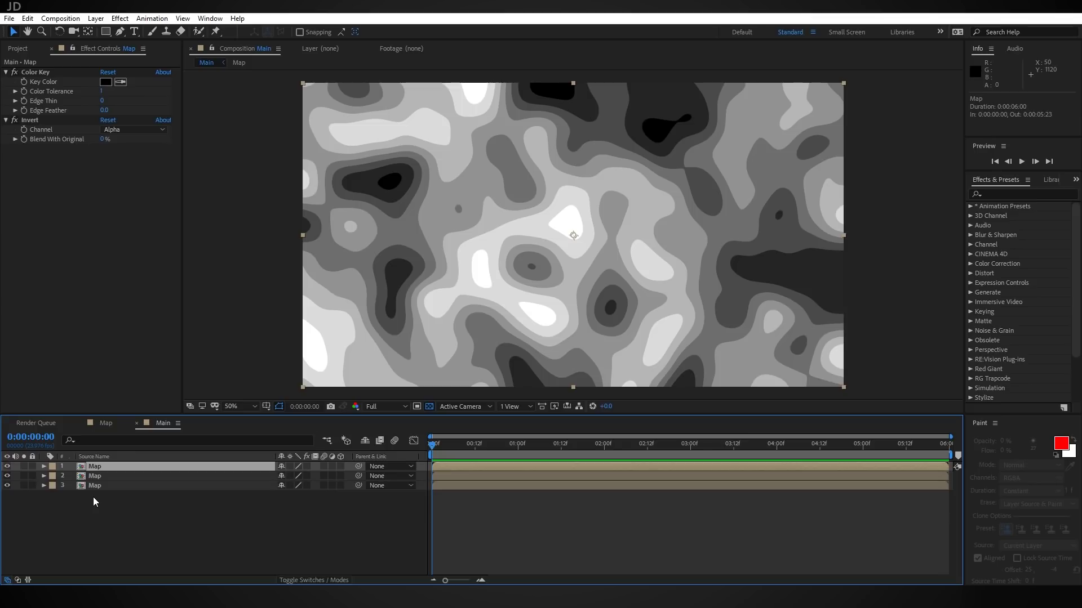
key("ctrl+d")
key("ctrl+d")
key("ctrl+d")
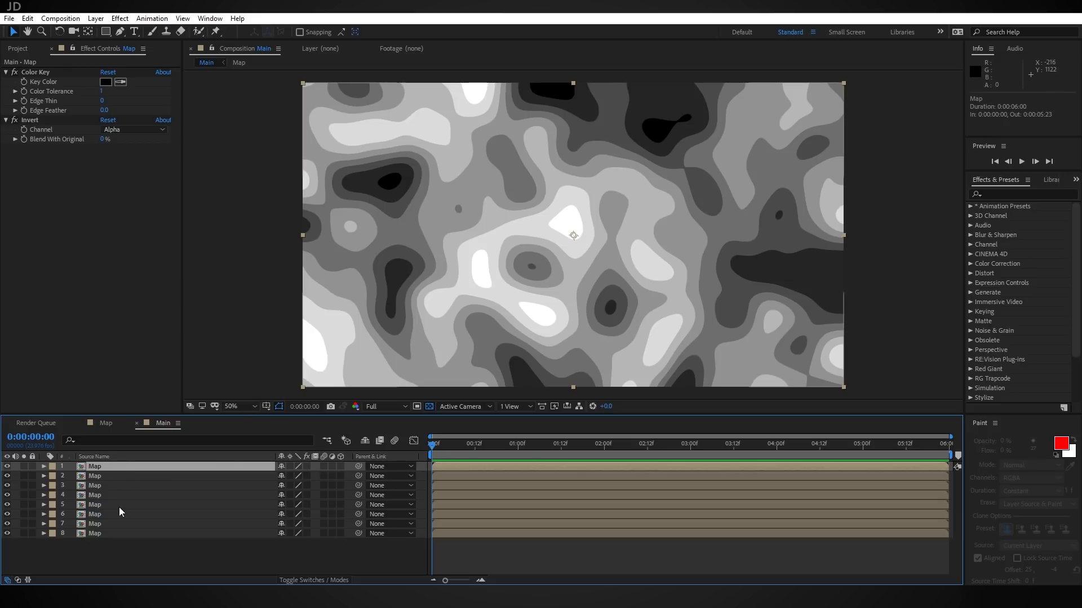
- Sample the darkest gray beside the black area as the Color Key color of Map layer 7
left_click(92, 533)
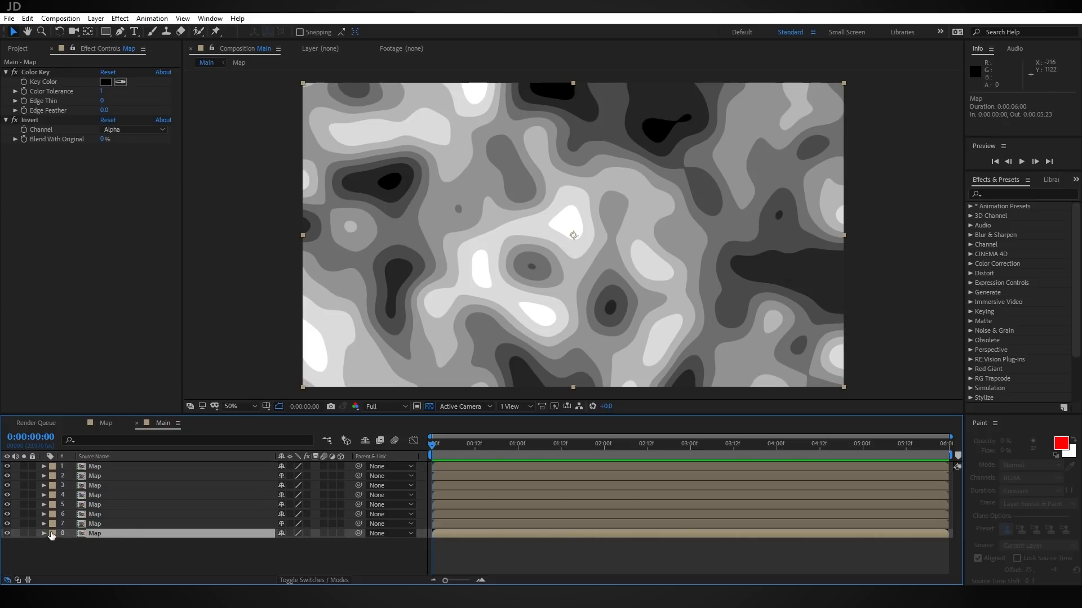
left_click(94, 525)
scroll(512, 155, "up", 1)
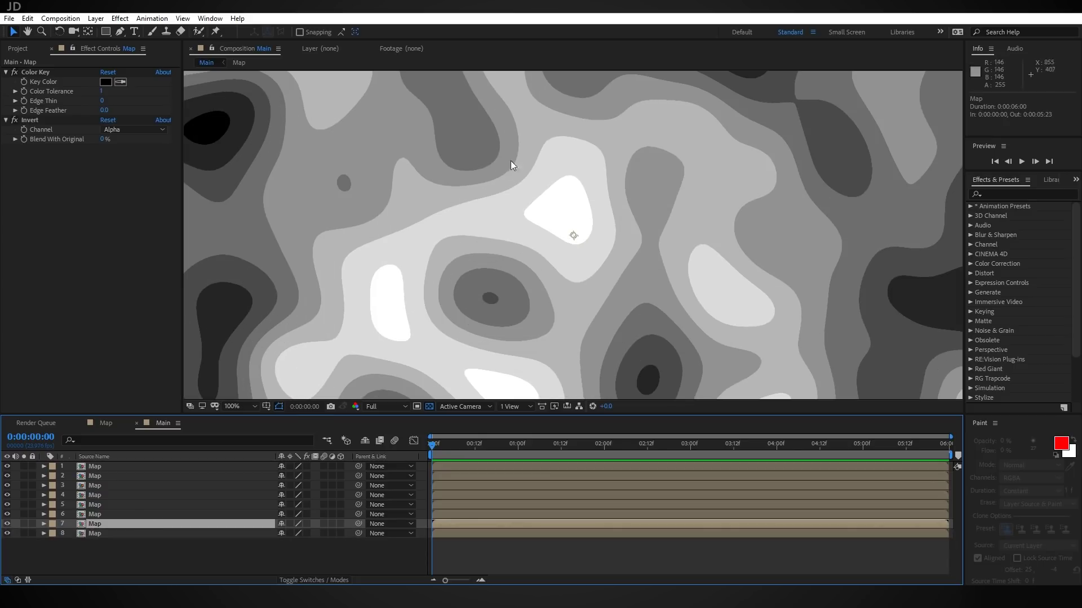
scroll(471, 314, "up", 1)
scroll(451, 243, "up", 1)
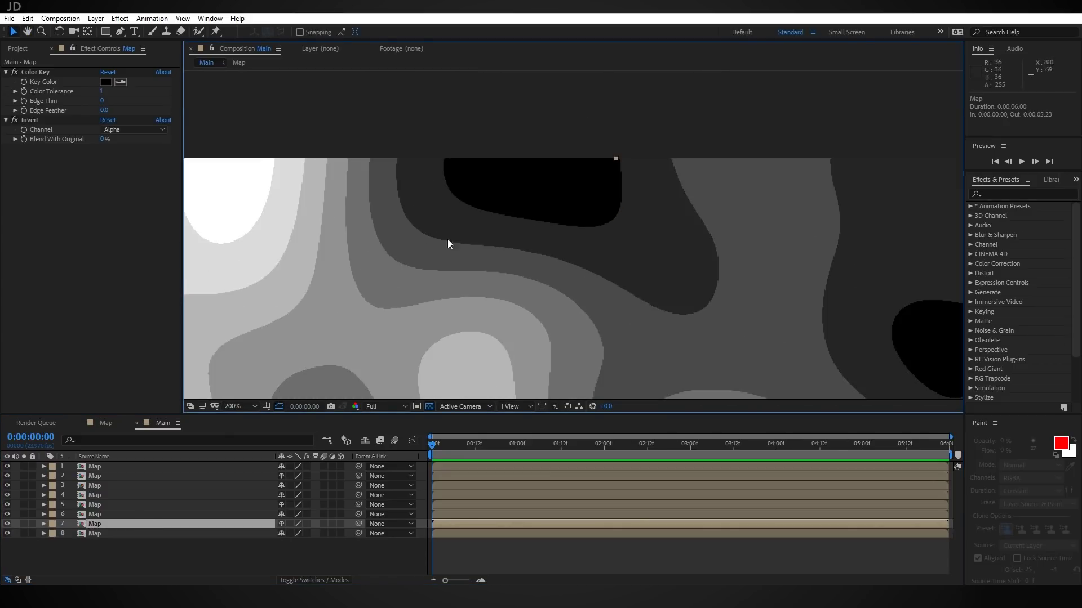
left_click_drag(447, 239, 513, 235)
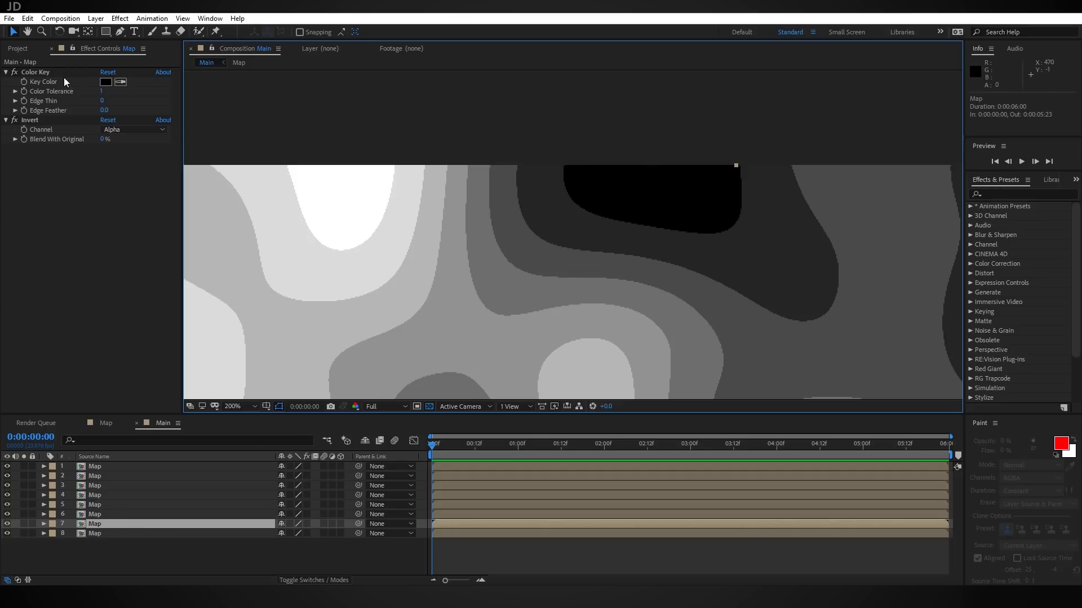
left_click(120, 81)
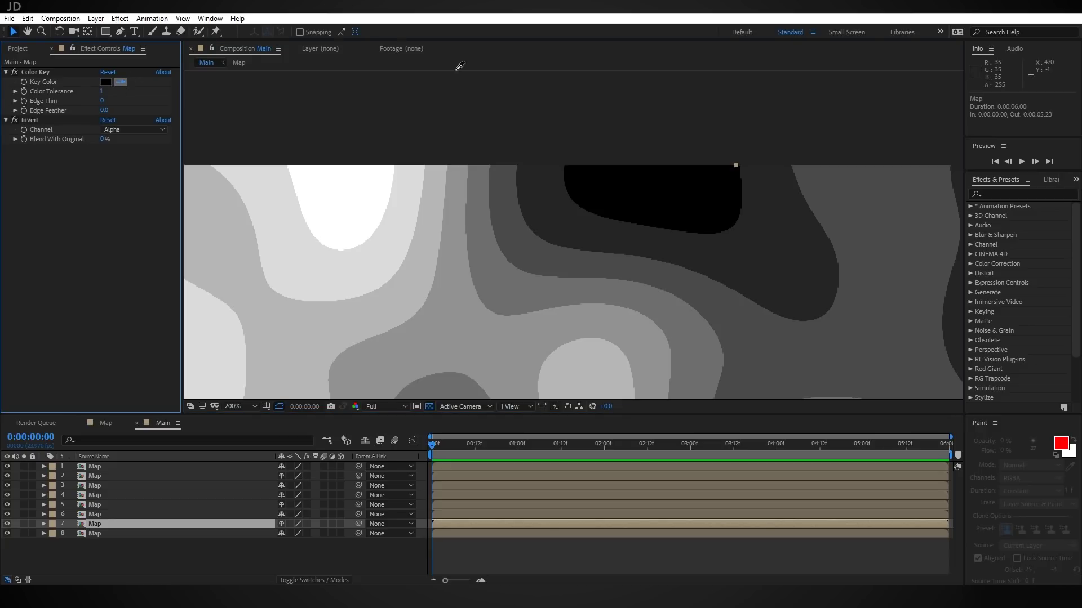
left_click(544, 182)
- Sample the next two lighter grays from the map as the key colors of Map layers 6 and 5
left_click(97, 524)
left_click(98, 515)
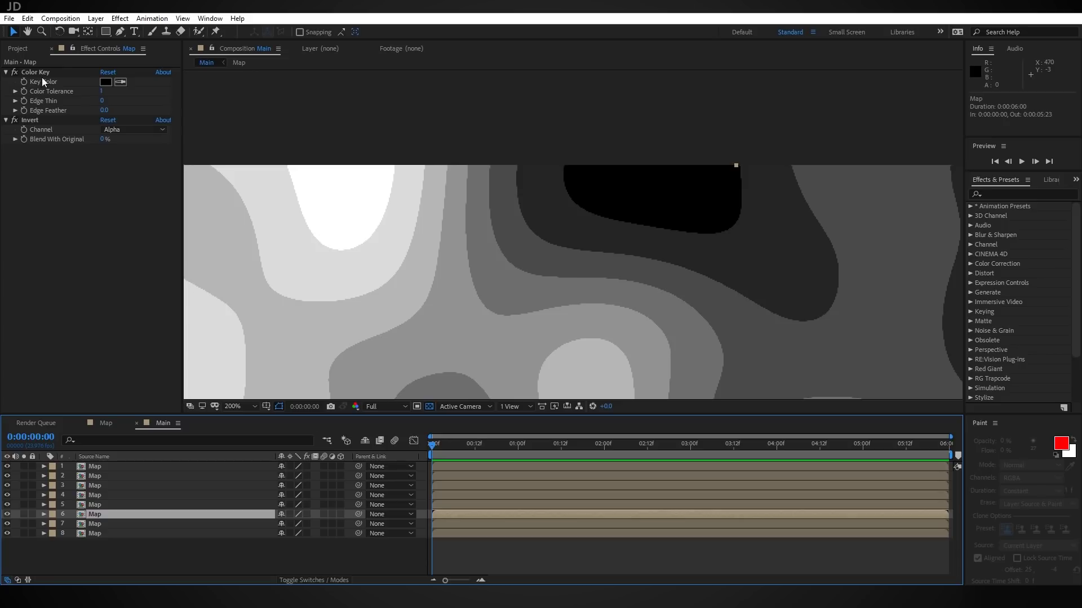
left_click(115, 82)
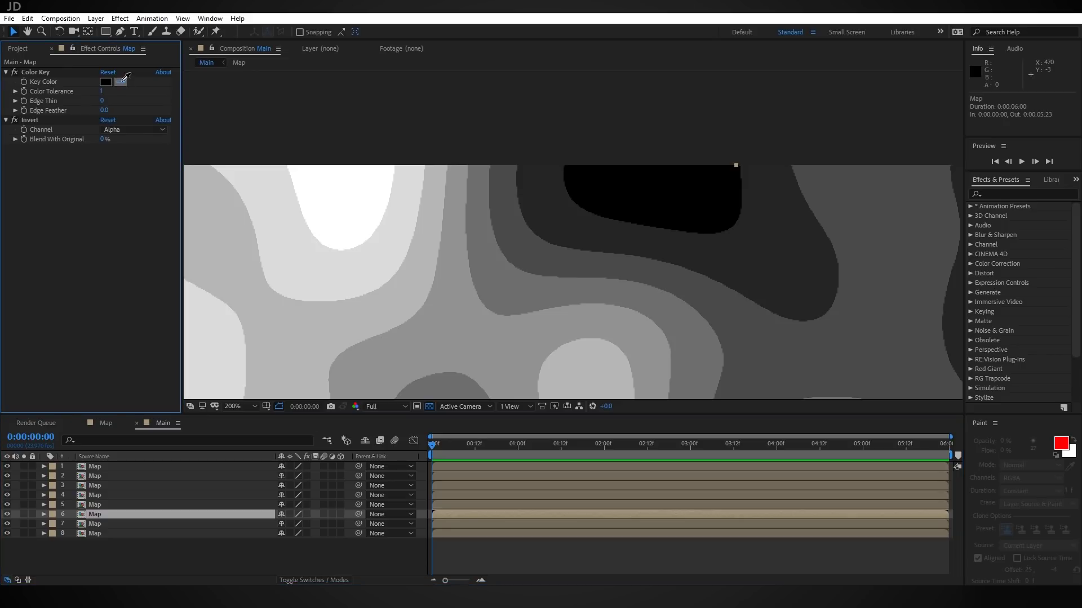
left_click(506, 182)
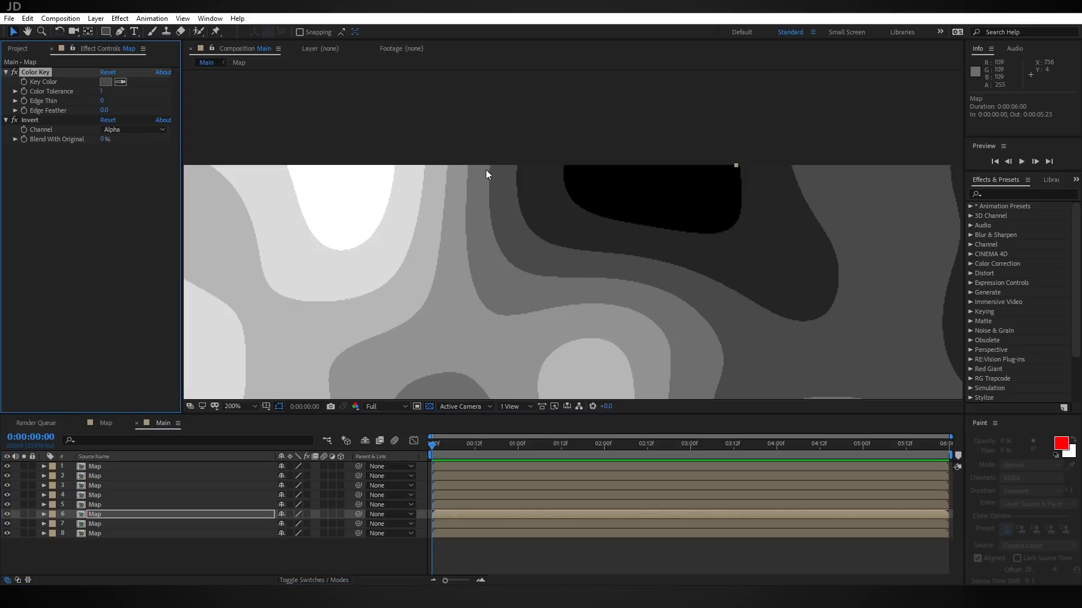
left_click(103, 504)
left_click(120, 82)
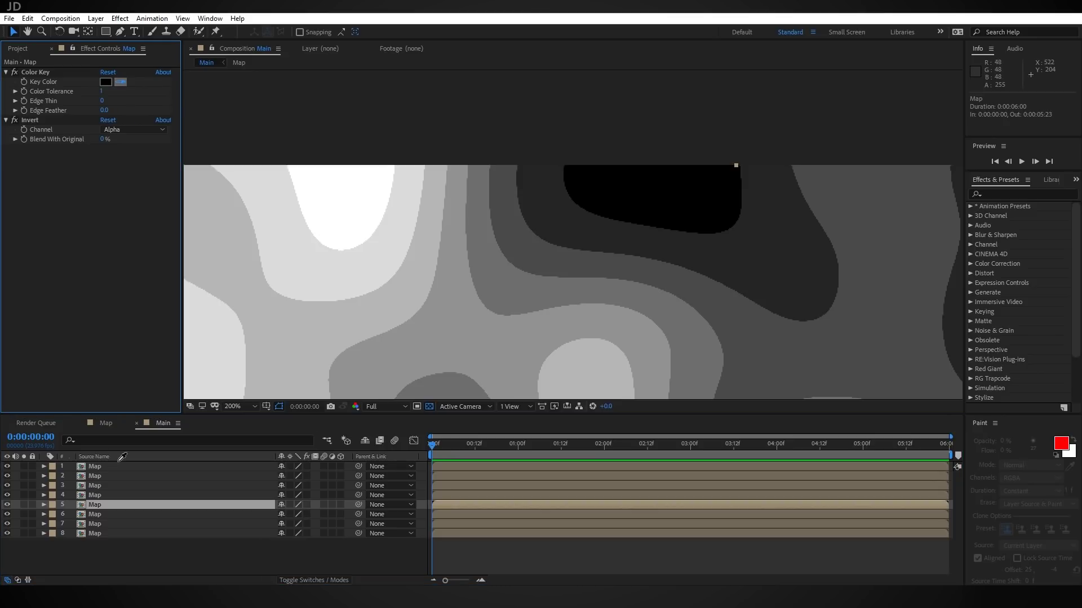
- Set the key colors of Map layers 4 and 3 to the mid gray and the following lighter gray of the map
left_click(97, 496)
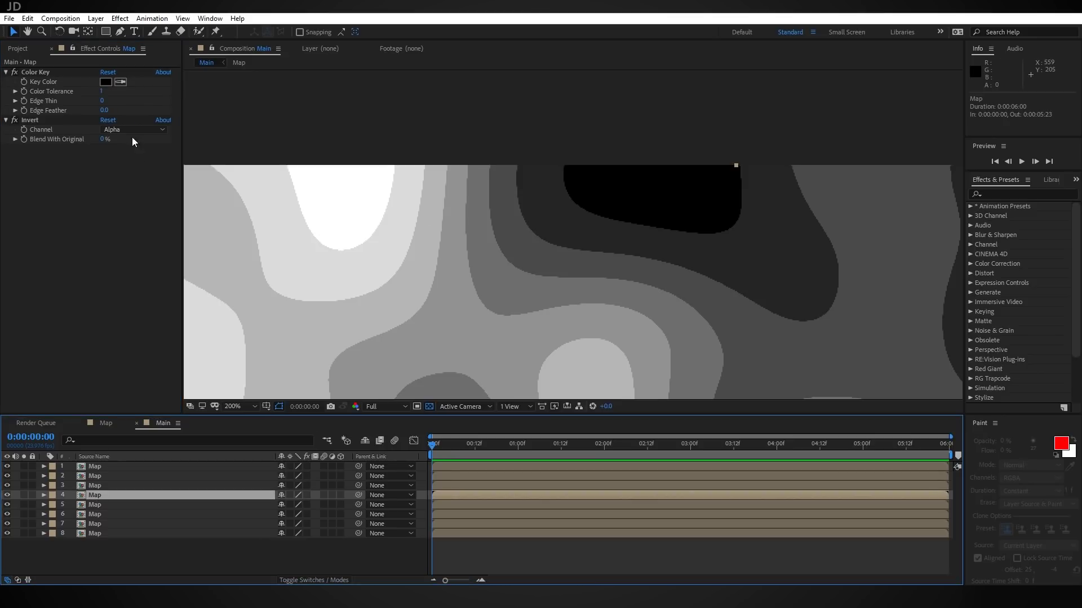
left_click(125, 81)
left_click(244, 384)
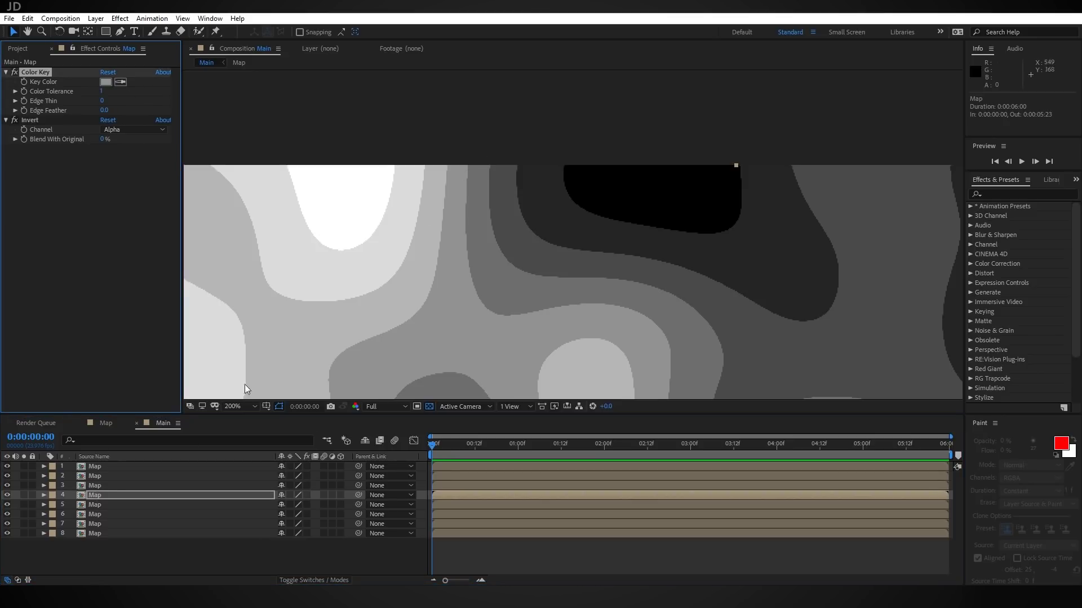
left_click(107, 486)
left_click(119, 82)
left_click(431, 185)
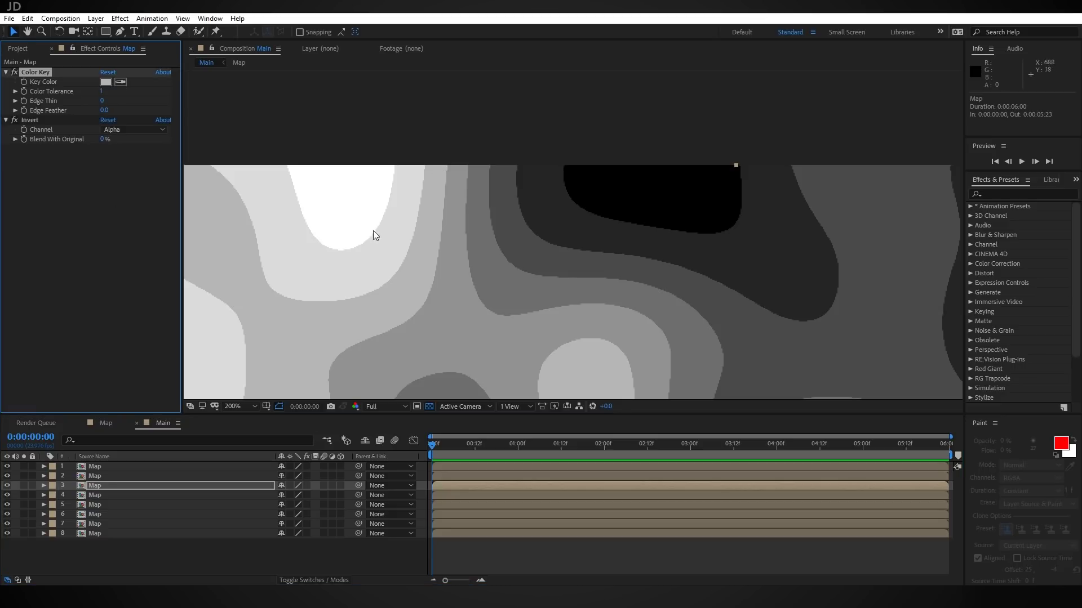
- Sample the lightest gray as the key color of Map layer 2 and white as that of layer 1
left_click(110, 476)
left_click(119, 82)
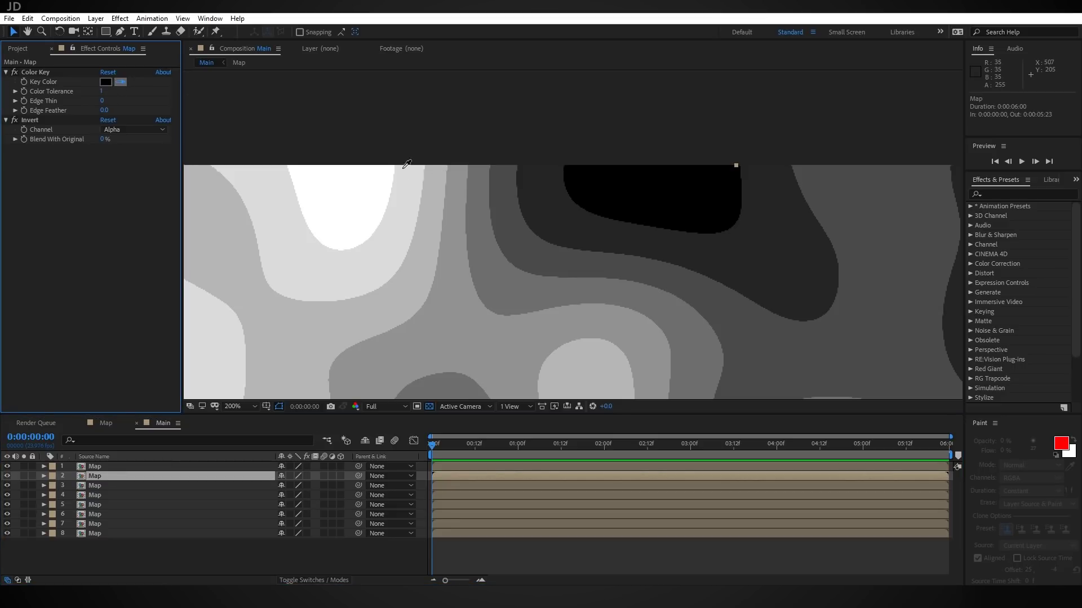
left_click(404, 162)
left_click(106, 465)
left_click(119, 82)
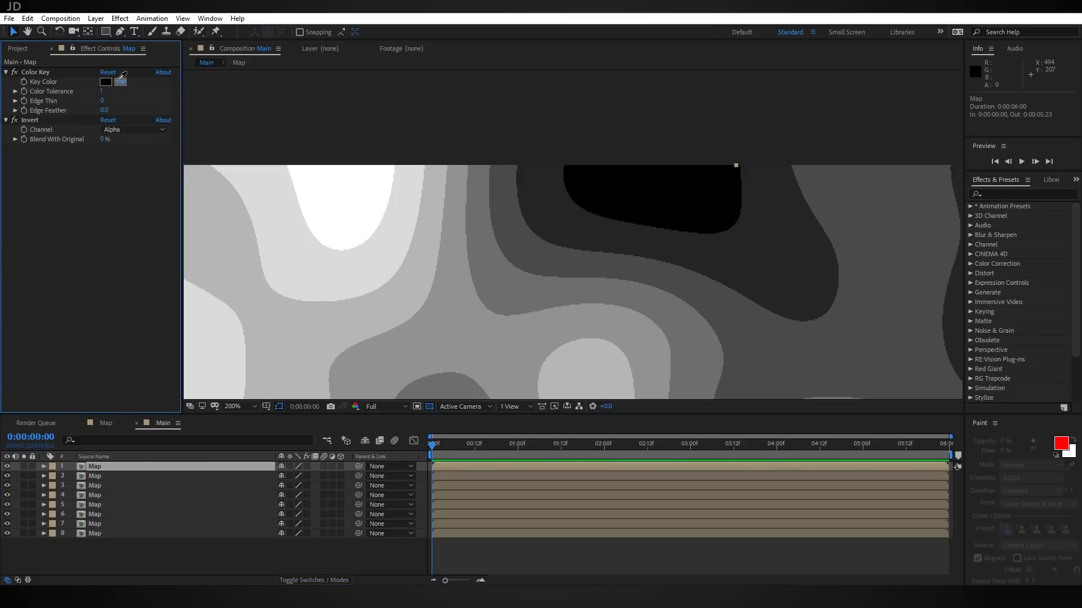
left_click(335, 218)
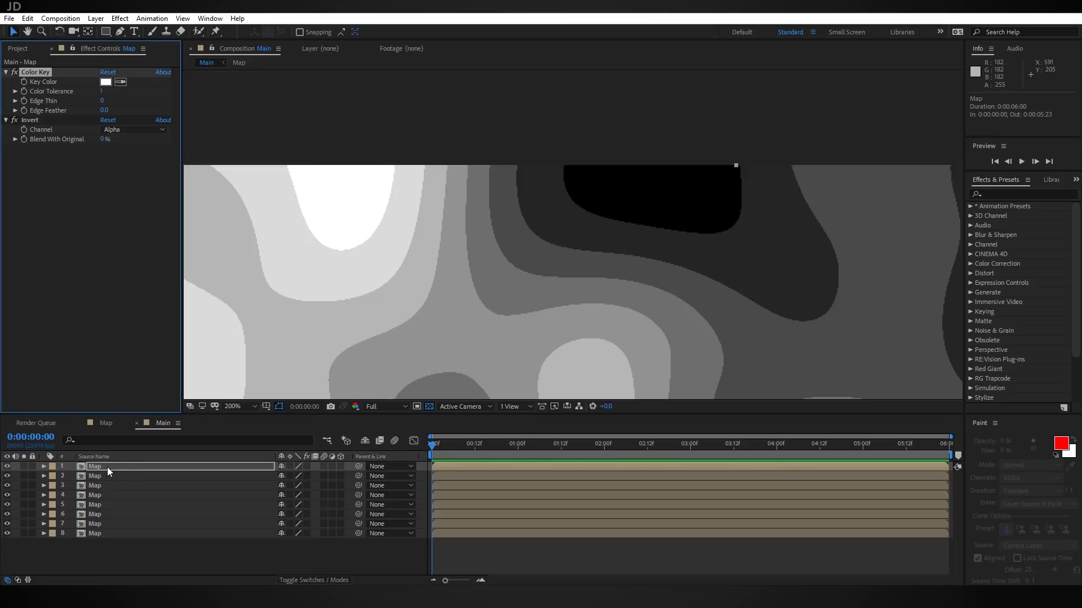
- Fit the composition in the viewer and turn the effects back on for all eight Map layers
left_click(290, 343)
left_click(241, 407)
left_click(242, 207)
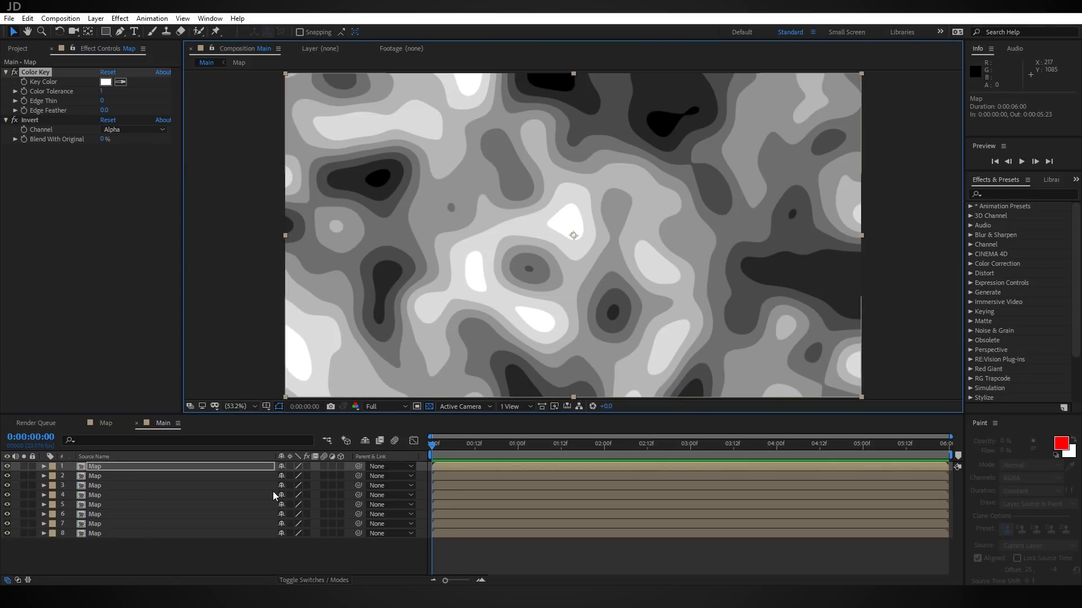
left_click_drag(307, 466, 309, 478)
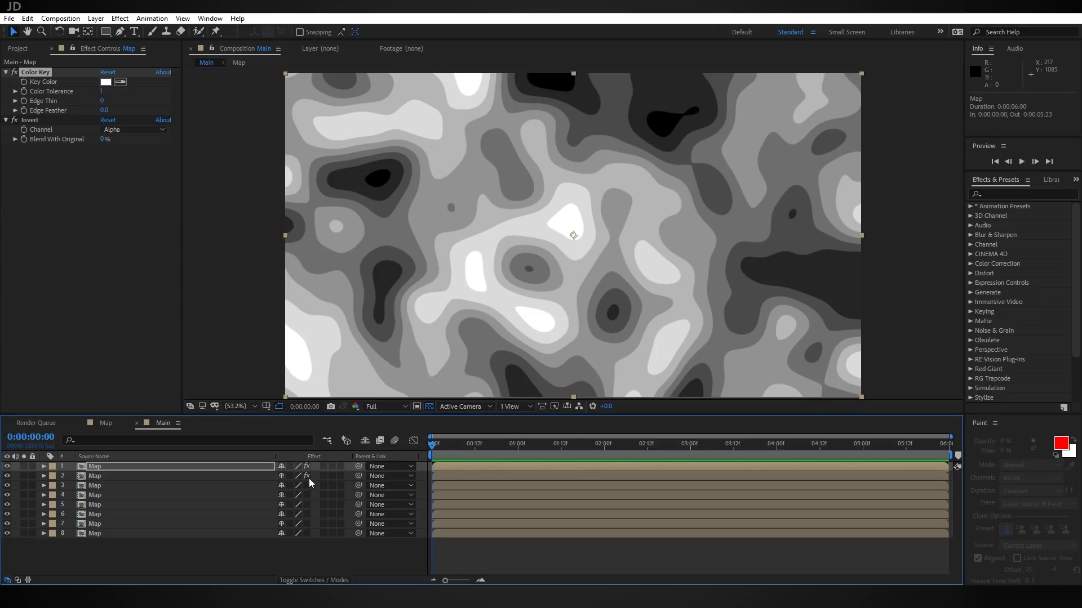
left_click_drag(311, 527, 308, 543)
- Solo Map layers 4, 5 and 6 to check their isolated tonal shapes
left_click(24, 495)
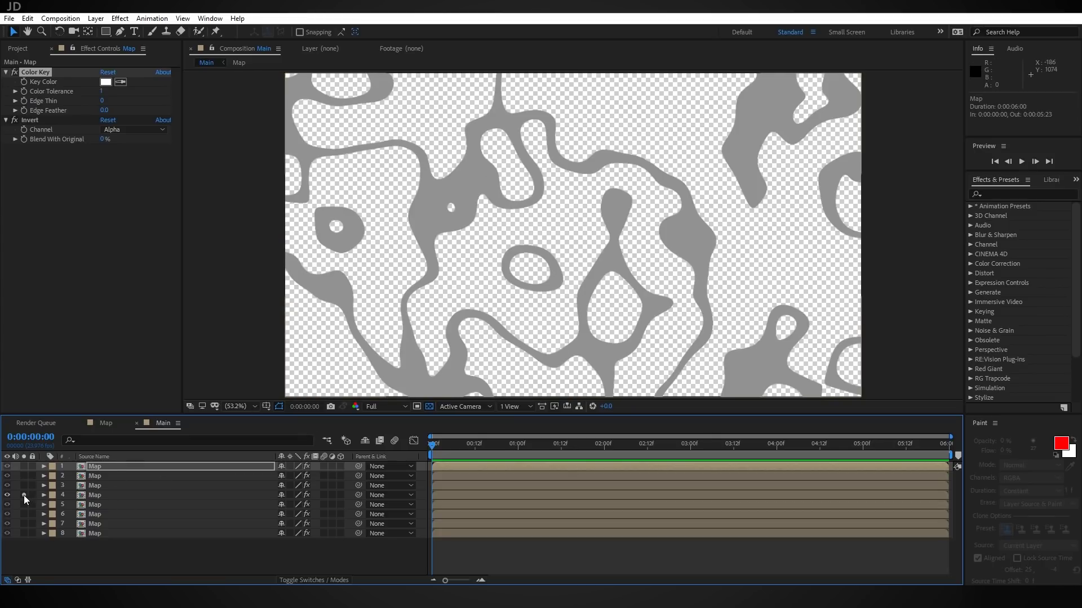
left_click(23, 505)
left_click(25, 514)
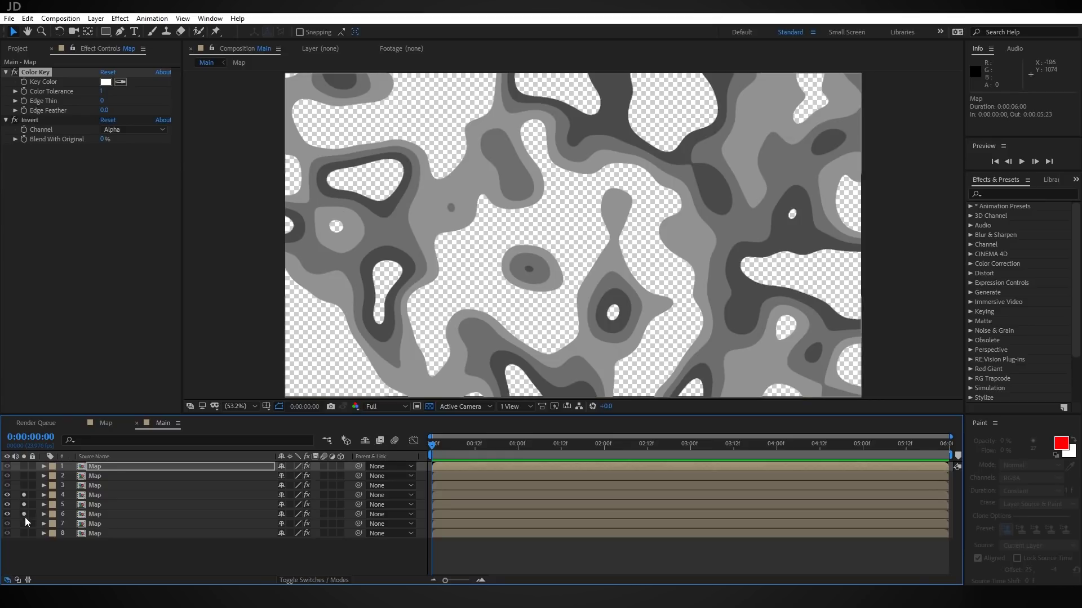
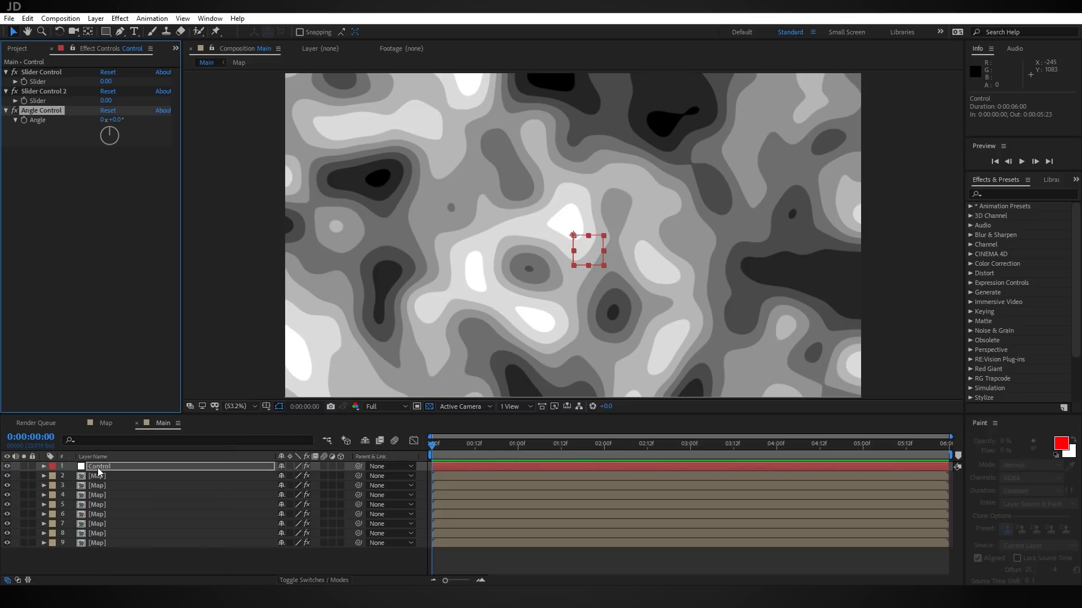
- Rename the Control layer's two slider controls Distance and Softness
left_click(43, 72)
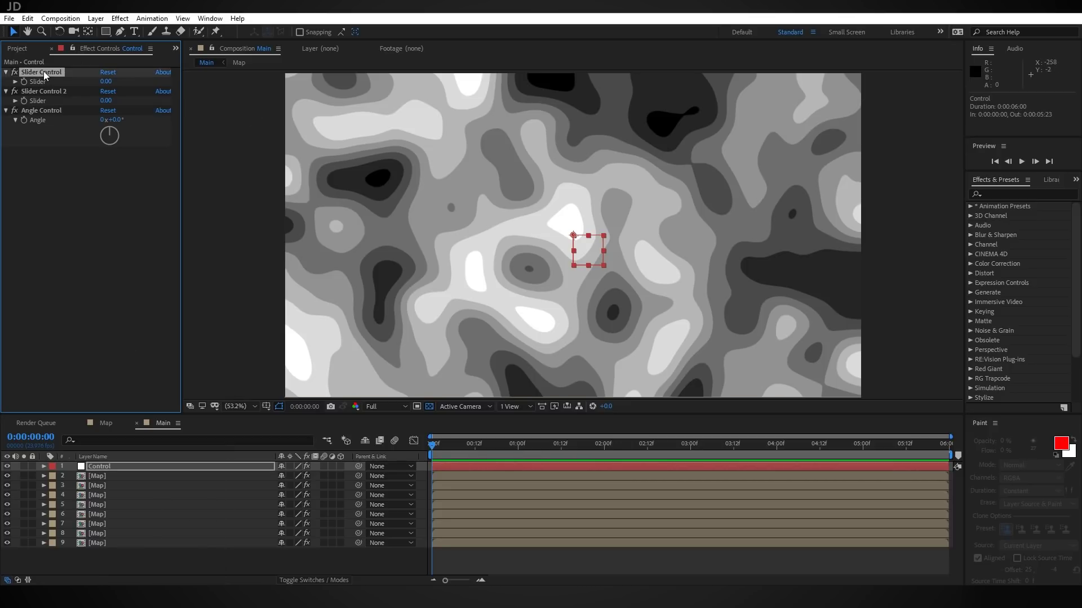
key("Return")
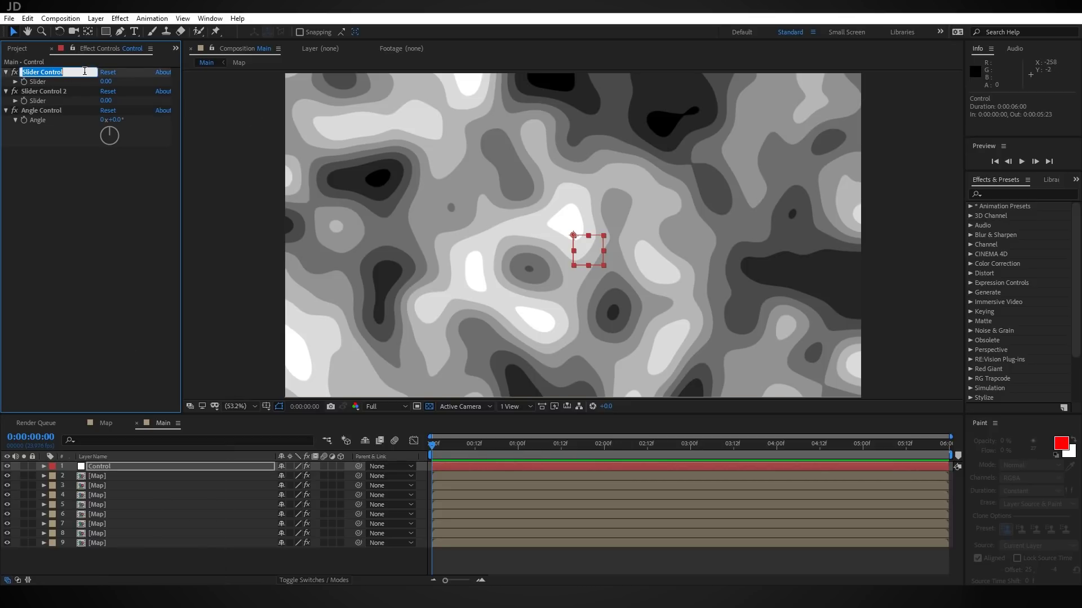
type("D")
left_click(62, 92)
key("Return")
type("Softnes")
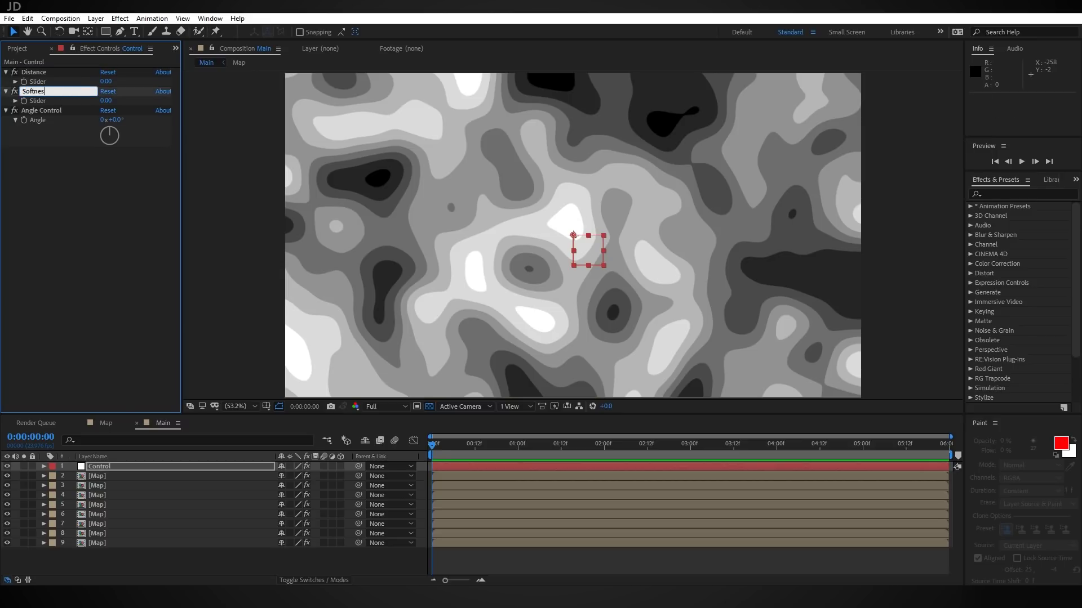
type("s")
key("Return")
- Apply the Drop Shadow effect to the topmost Map layer
left_click(103, 475)
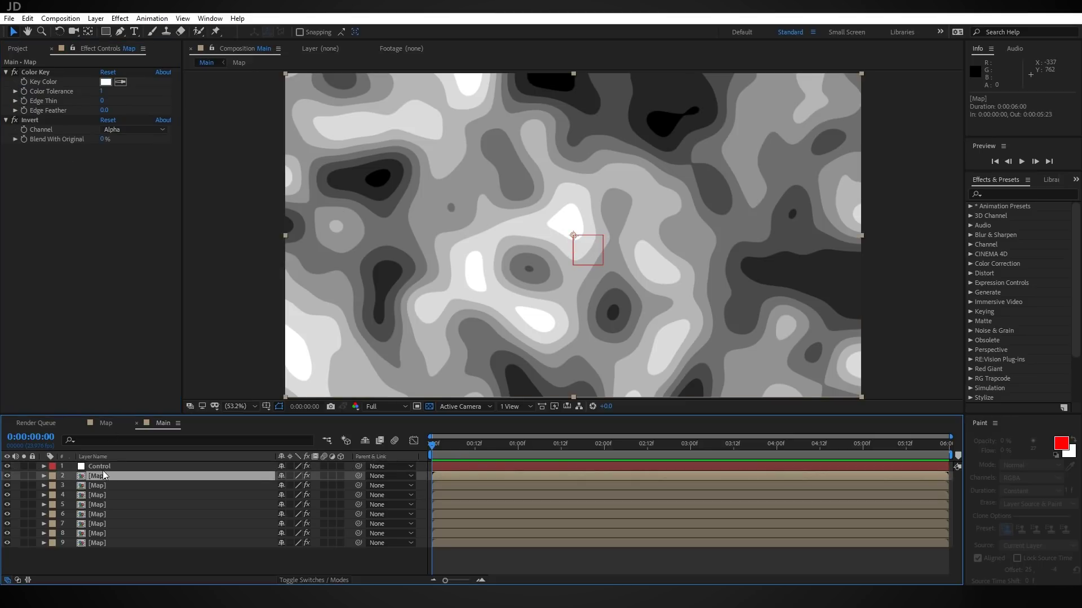
key("ctrl+space")
type("drop")
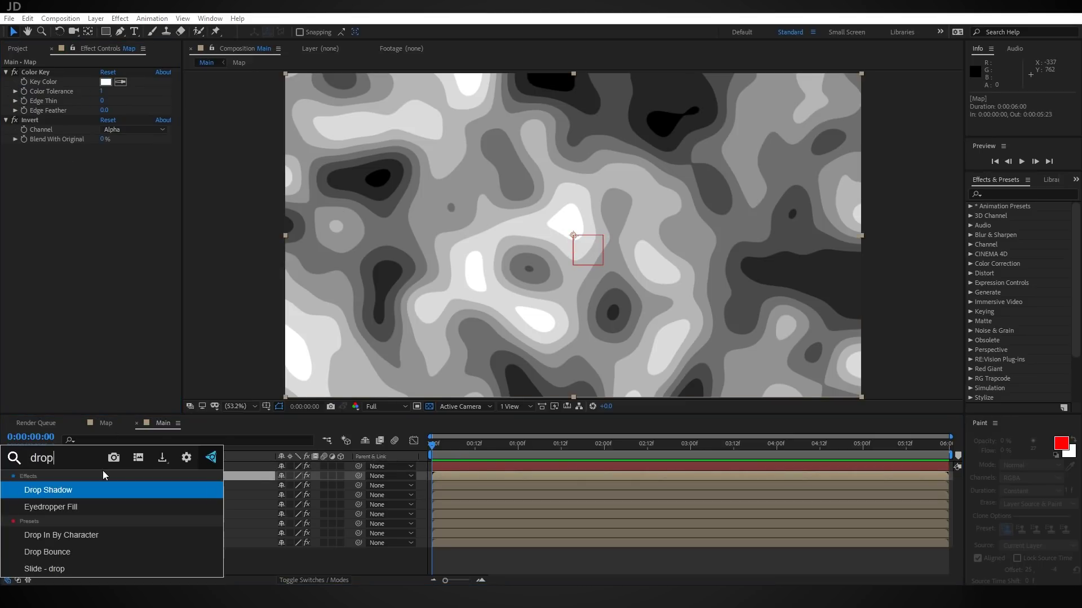
key("Return")
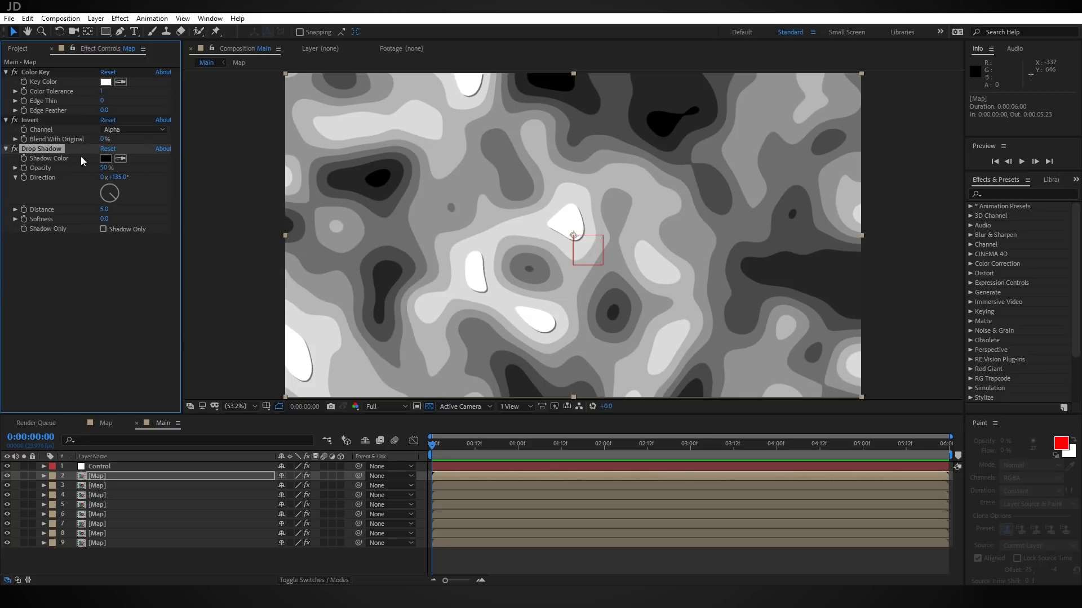
- Enable expressions on the Direction, Distance and Softness of the topmost Map layer's Drop Shadow
left_click(24, 178, "alt")
left_click(24, 210, "alt")
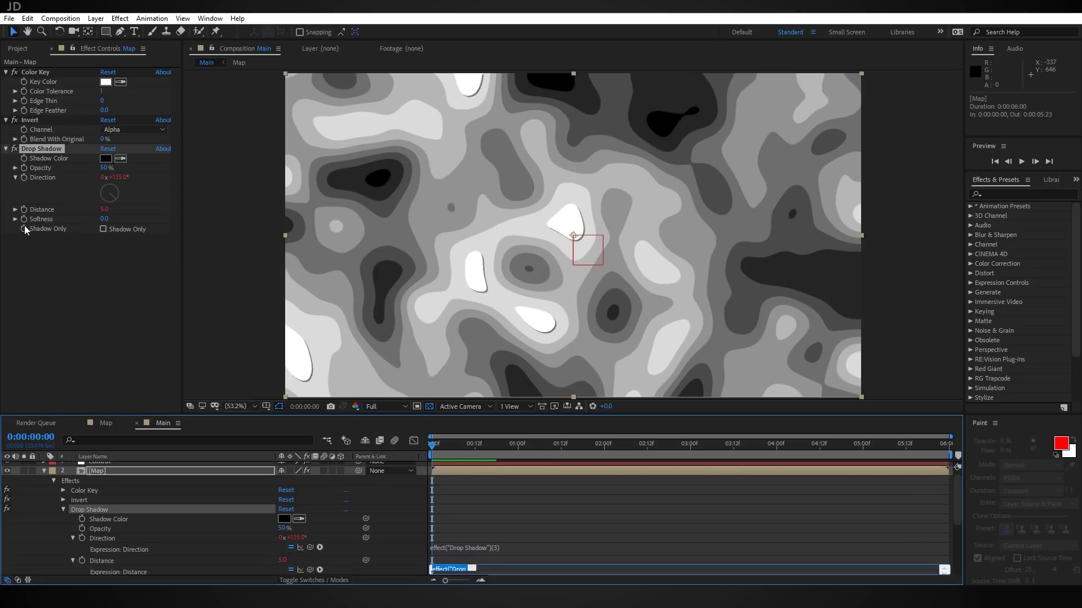
left_click(24, 219, "alt")
scroll(119, 514, "up", 2)
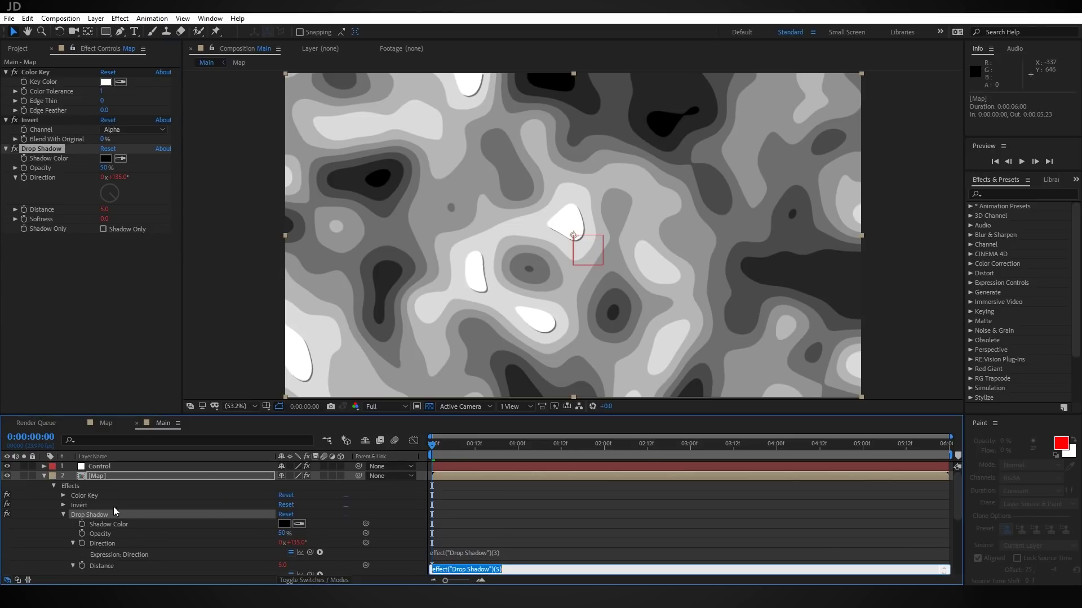
- Lock the Control layer's effect controls in view and link the topmost Map layer's shadow Direction to the Angle Control's Angle
left_click(103, 465)
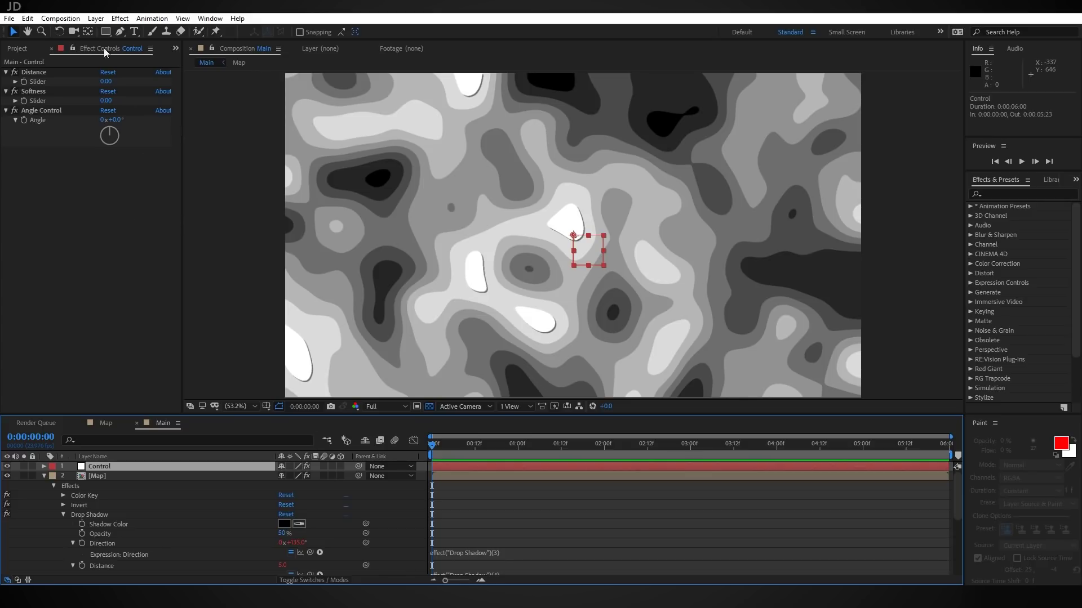
left_click(72, 49)
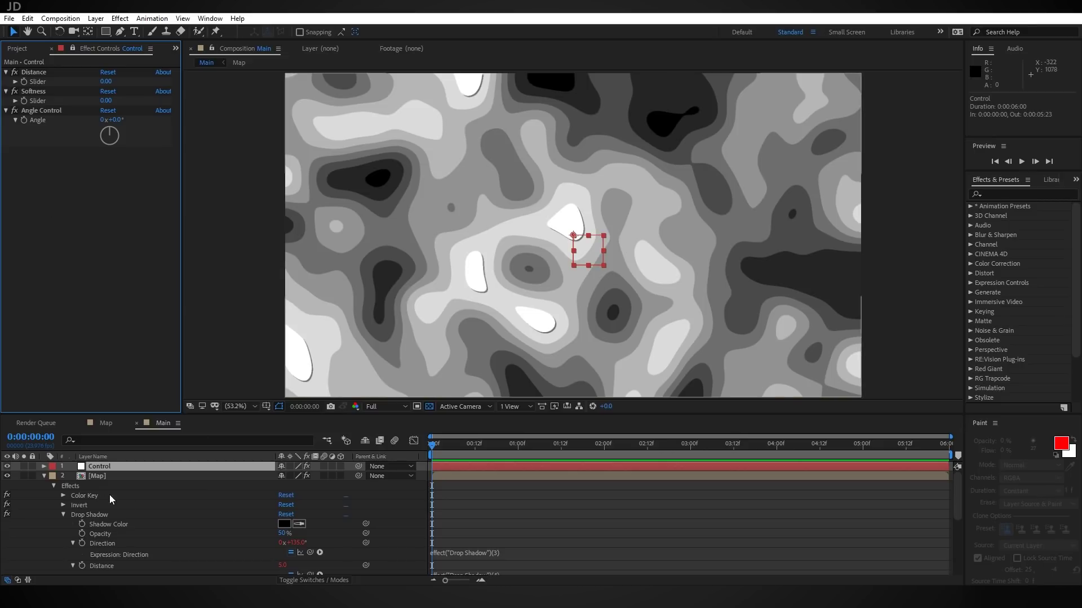
left_click(97, 477)
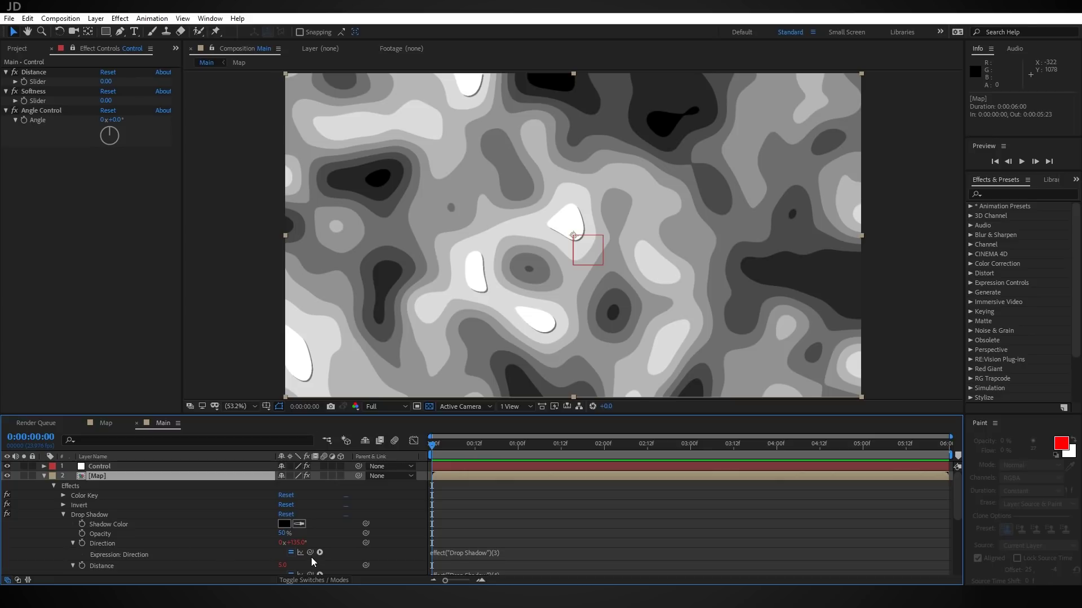
left_click_drag(310, 552, 37, 120)
- Link the Drop Shadow's Distance and Softness expressions to the Control layer's Distance and Softness sliders
scroll(188, 533, "down", 3)
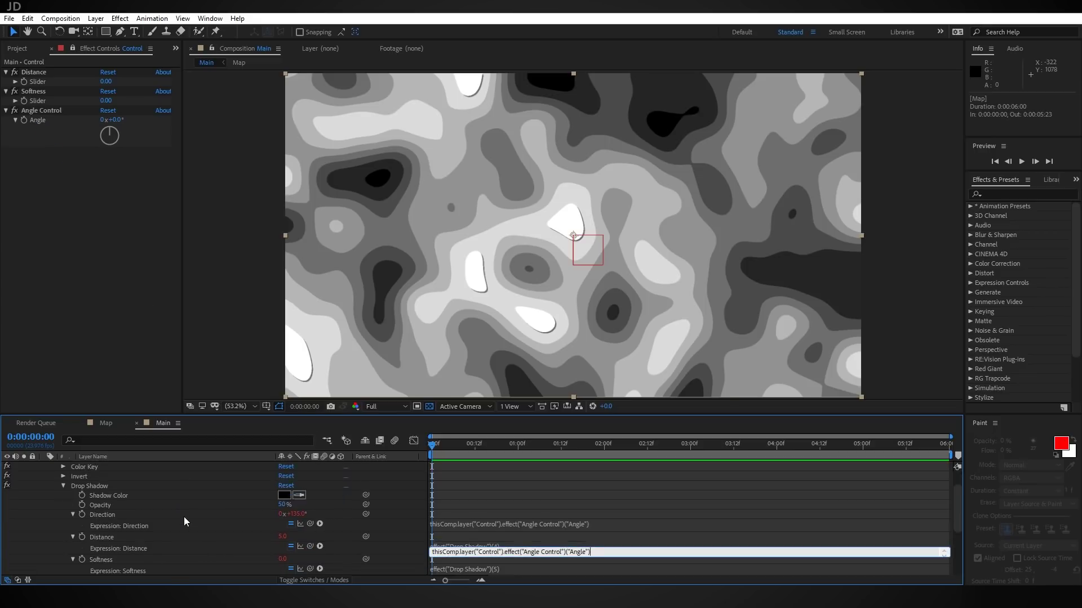
left_click_drag(312, 515, 39, 82)
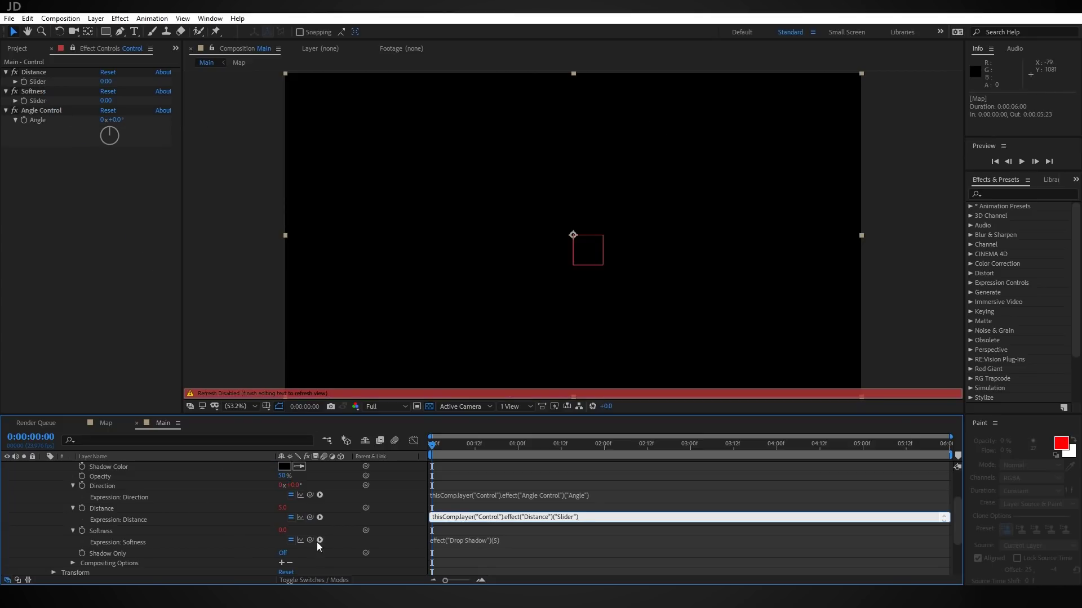
left_click_drag(319, 540, 45, 101)
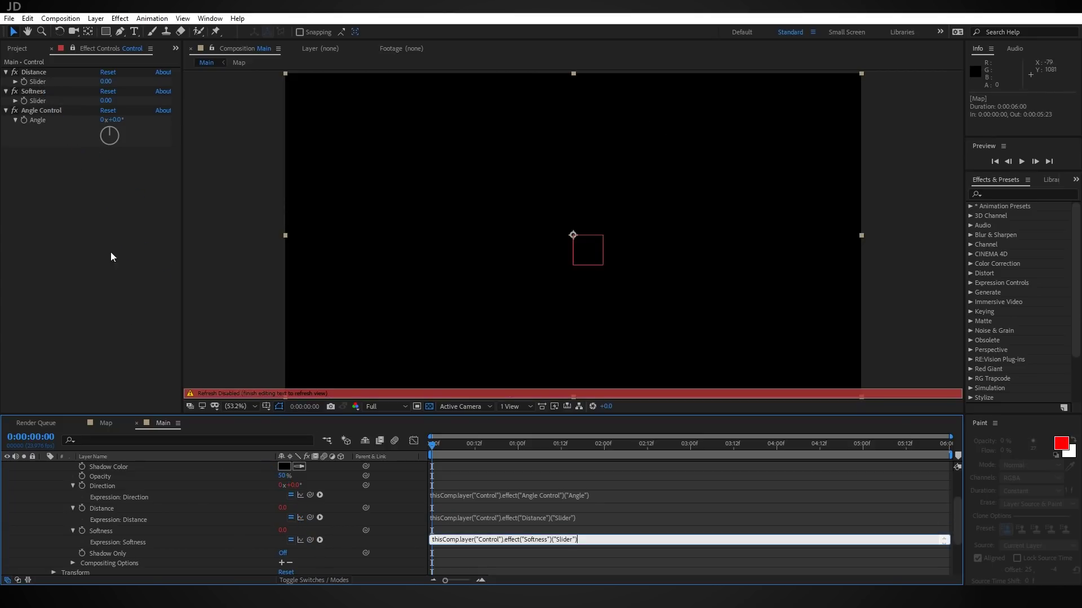
left_click(121, 320)
scroll(106, 529, "up", 3)
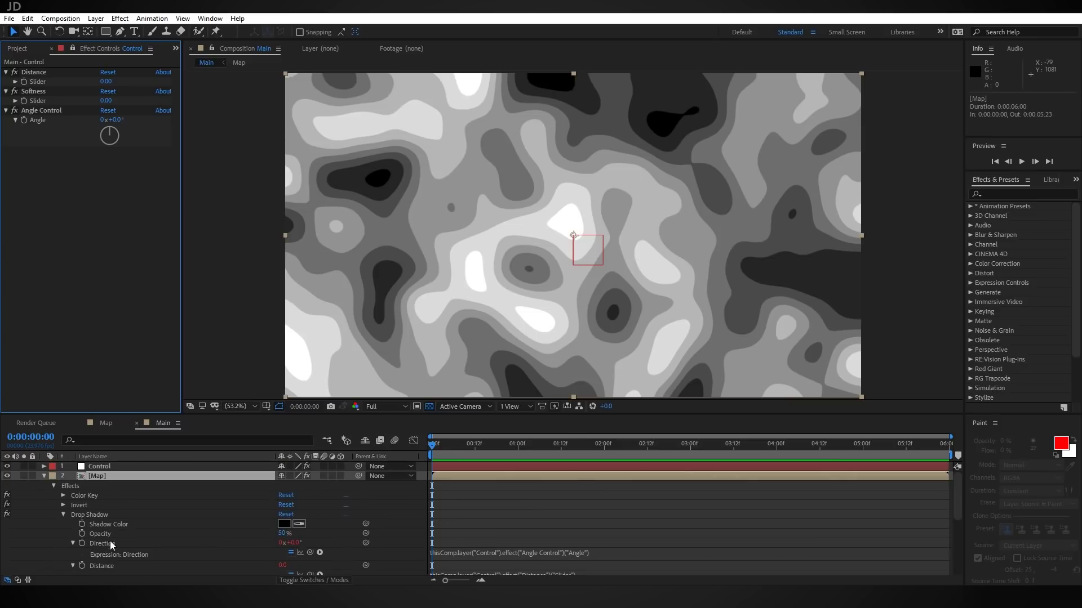
- Collapse the topmost Map layer's properties and unlock the effect controls so they show that layer's effects
left_click(44, 476)
key("ctrl+d")
key("ctrl+d")
key("ctrl+d")
key("ctrl+d")
key("ctrl+d")
key("ctrl+d")
key("ctrl+d")
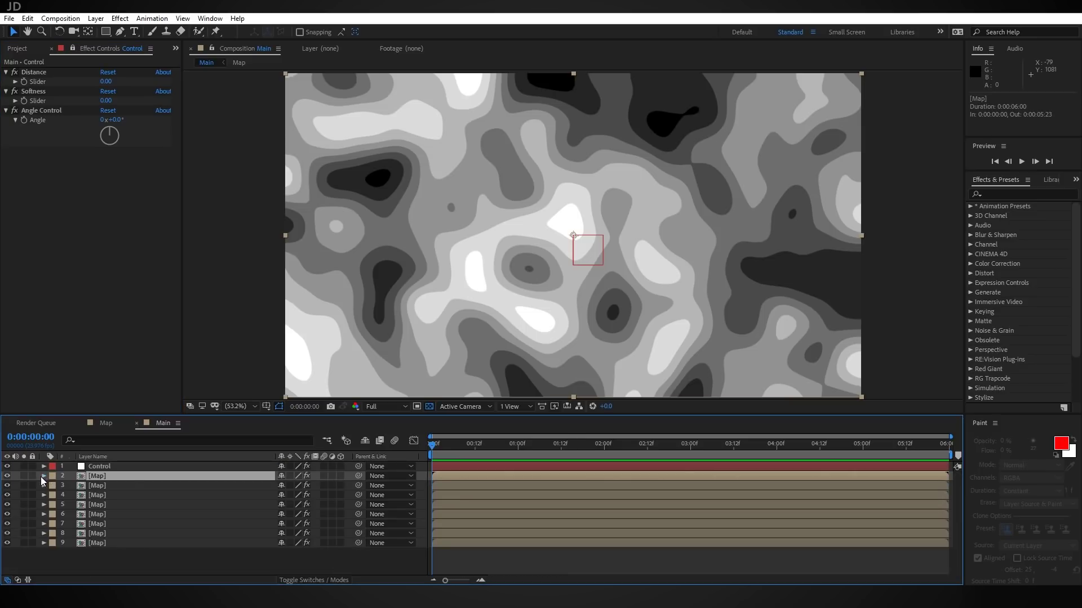
left_click(73, 47)
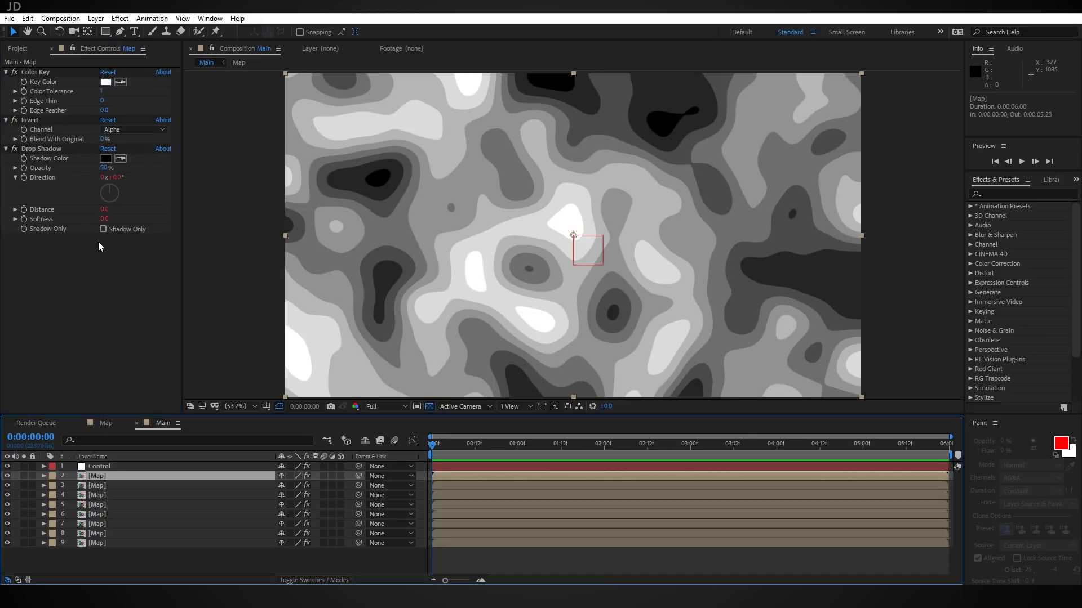
- Copy the linked Drop Shadow from the topmost Map layer to Map layers 3 through 9
left_click(46, 147)
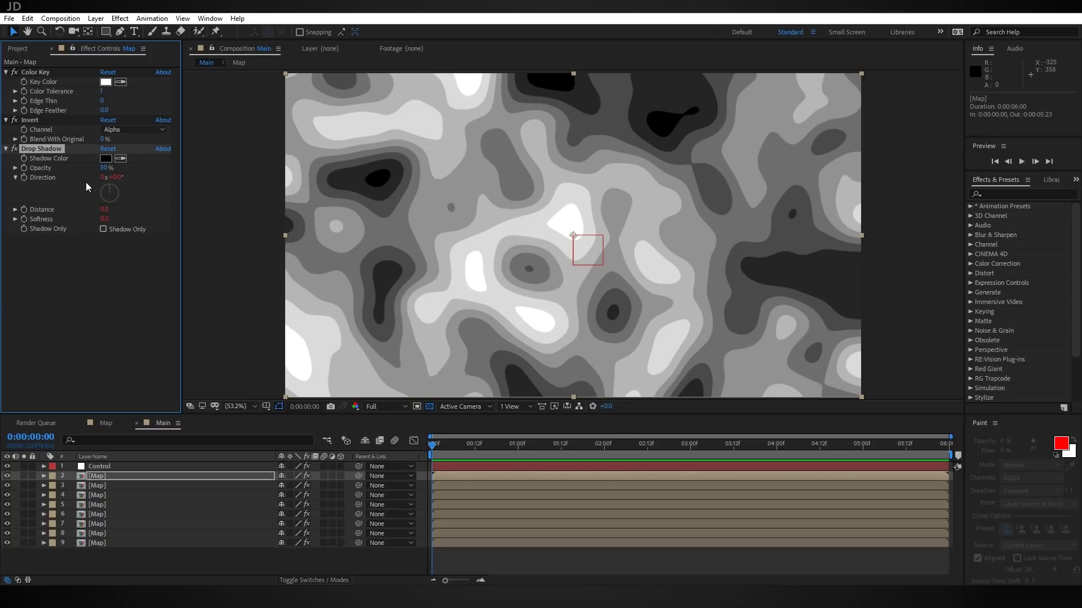
left_click(99, 486)
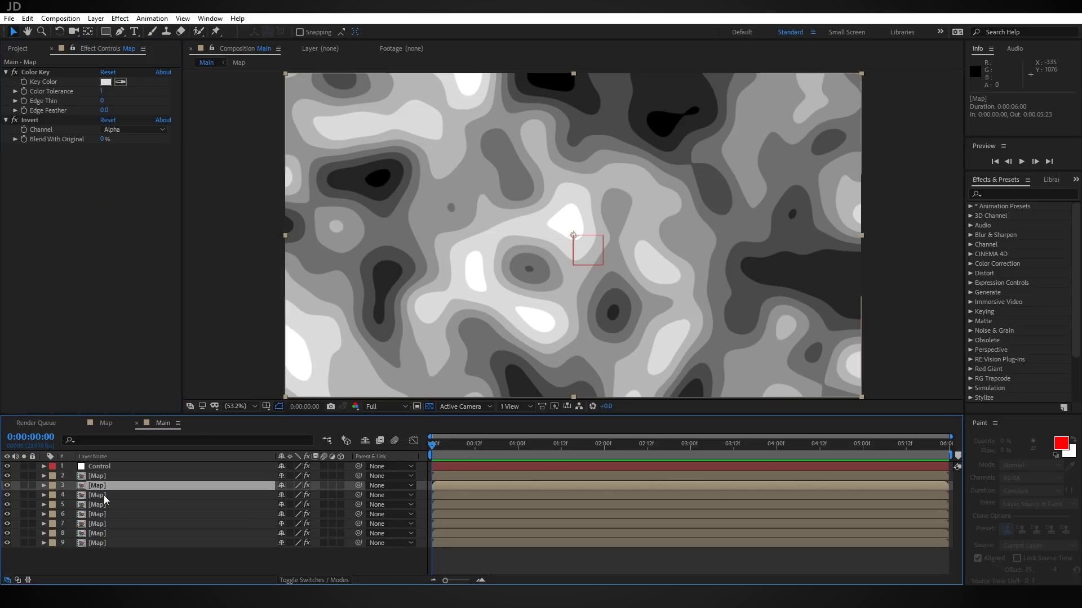
left_click(103, 543, "shift")
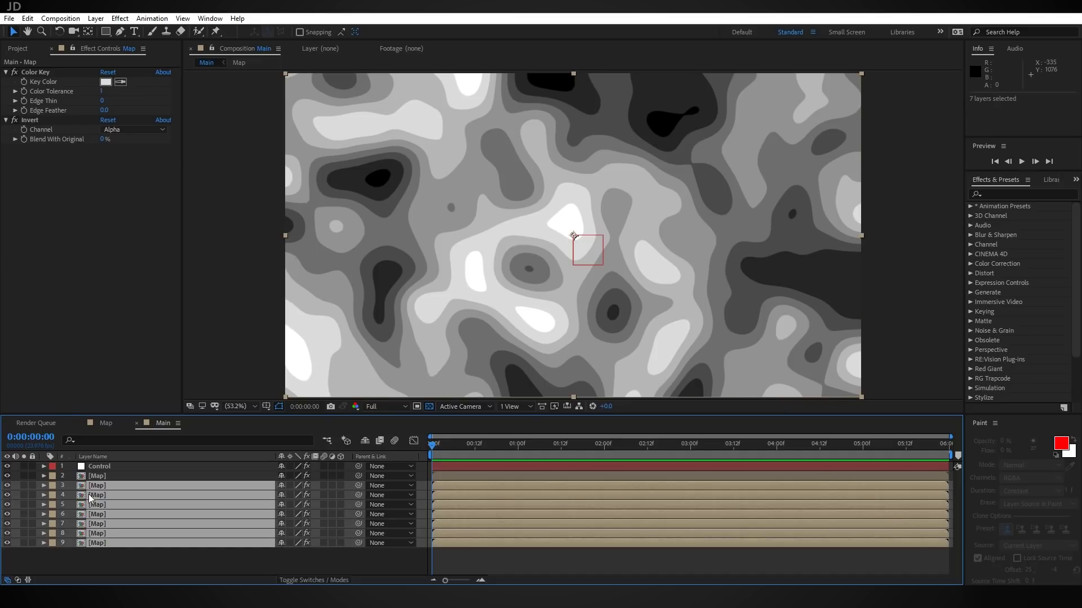
key("ctrl+alt+shift+e")
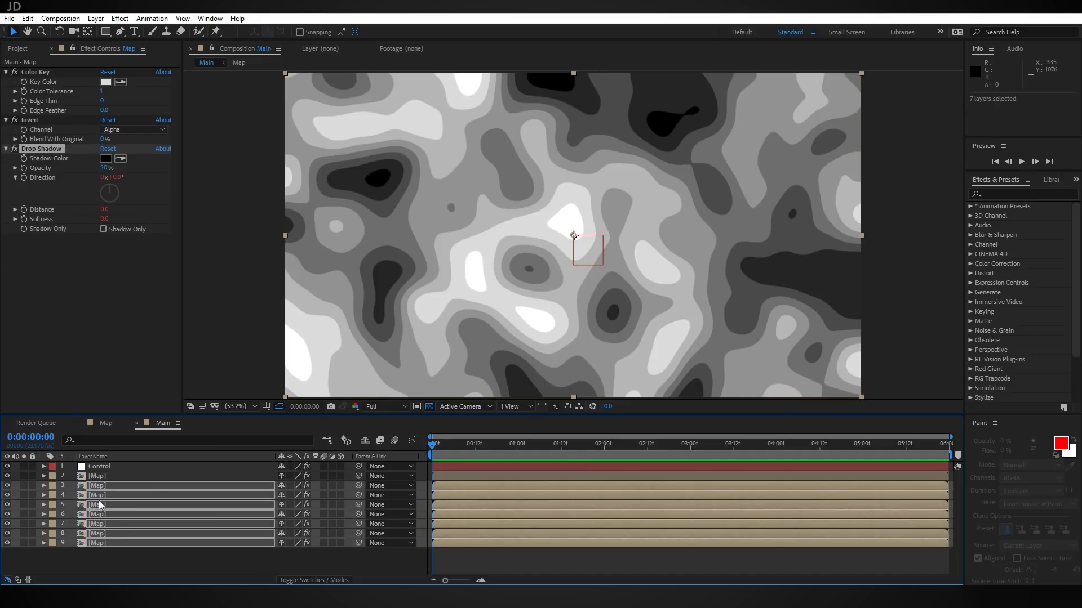
- Set the Control layer's Distance to 33, Softness to 42 and Angle to 163°
left_click(102, 467)
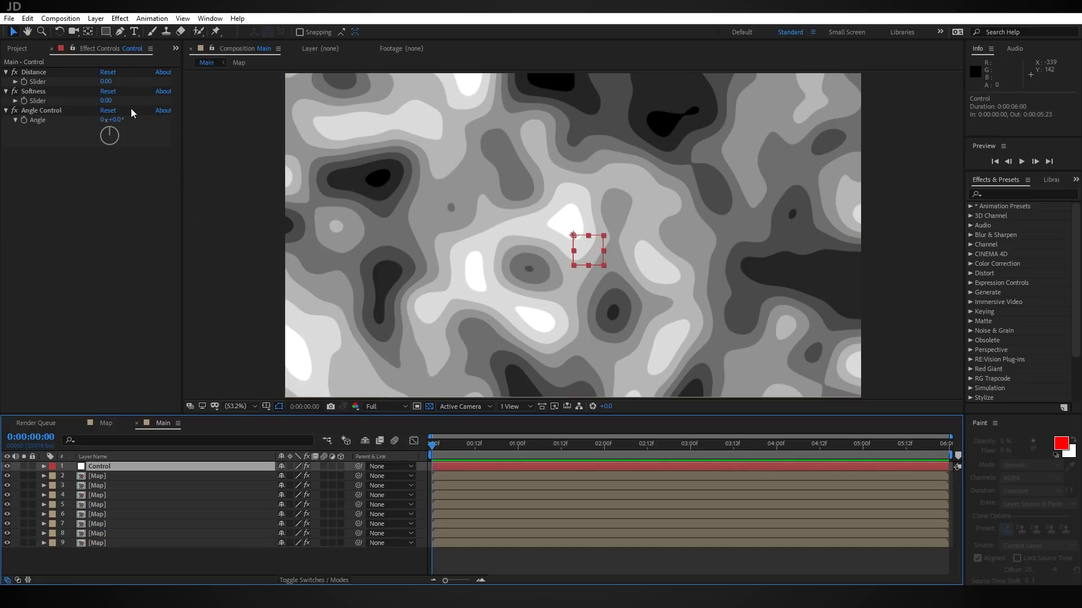
left_click_drag(105, 82, 130, 99)
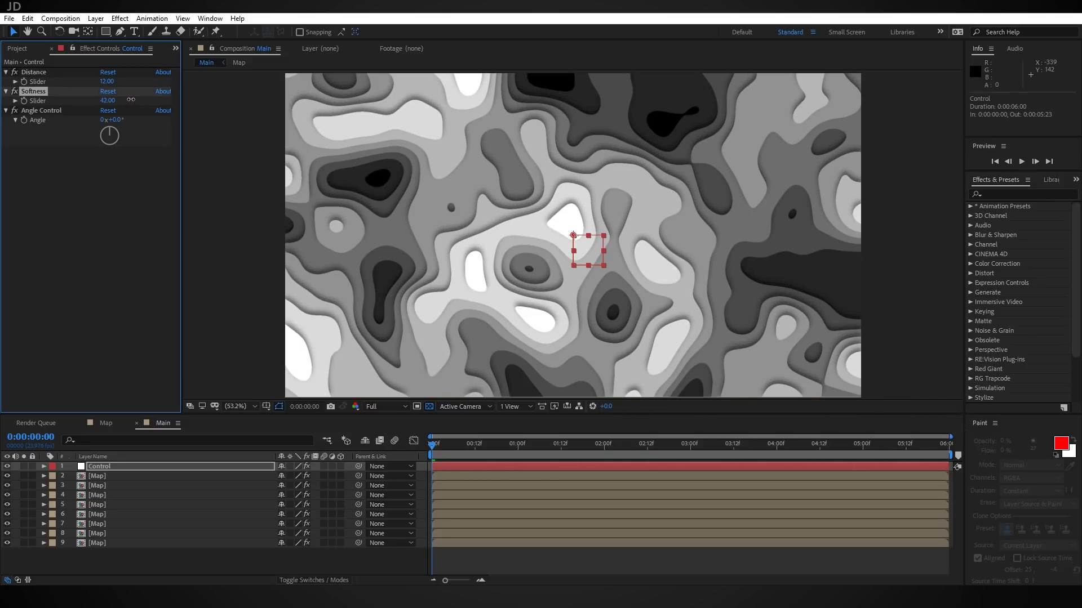
left_click_drag(111, 120, 210, 120)
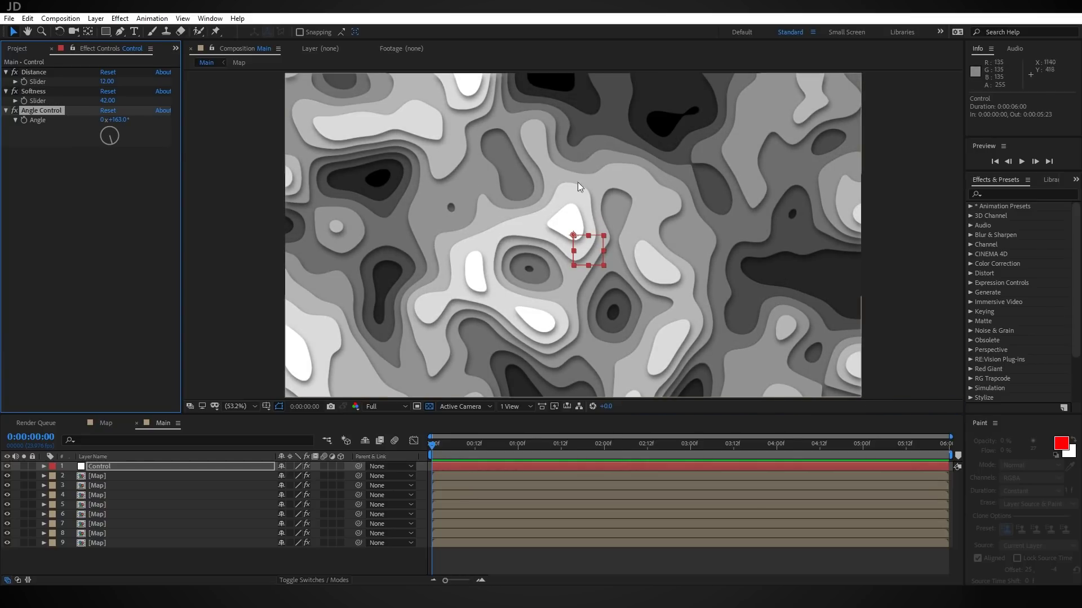
left_click_drag(107, 81, 119, 81)
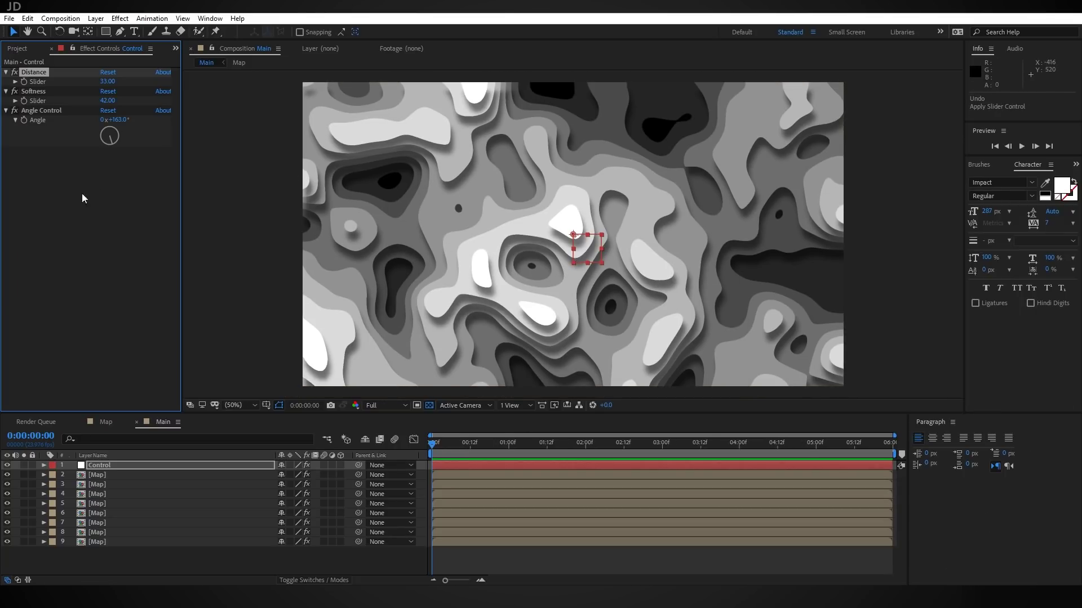
- Add a Slider Control effect to the Control layer and duplicate it
left_click(99, 467)
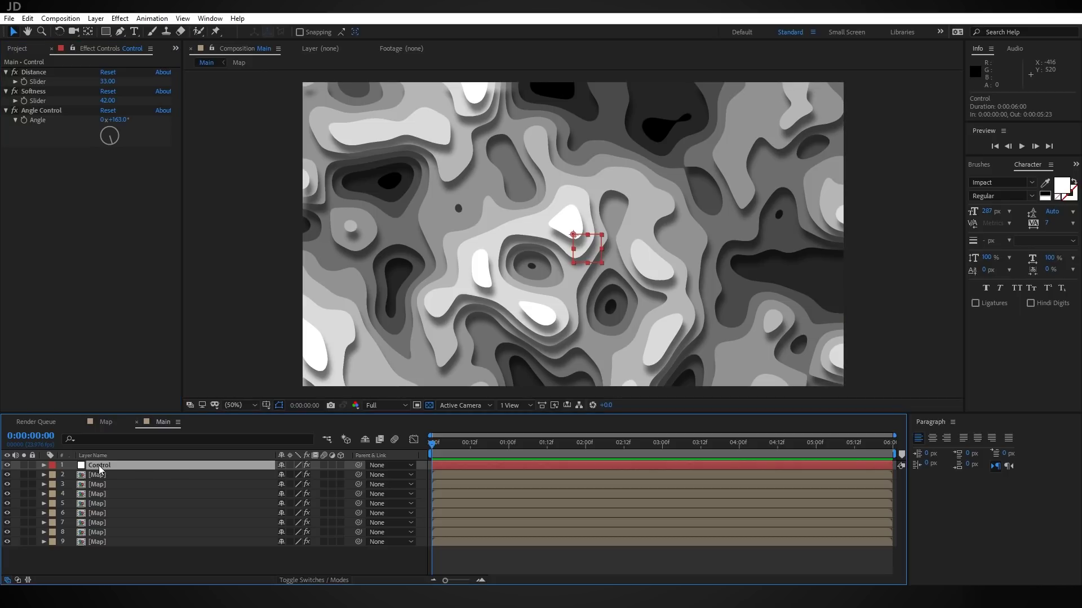
key("ctrl+space")
type("slider")
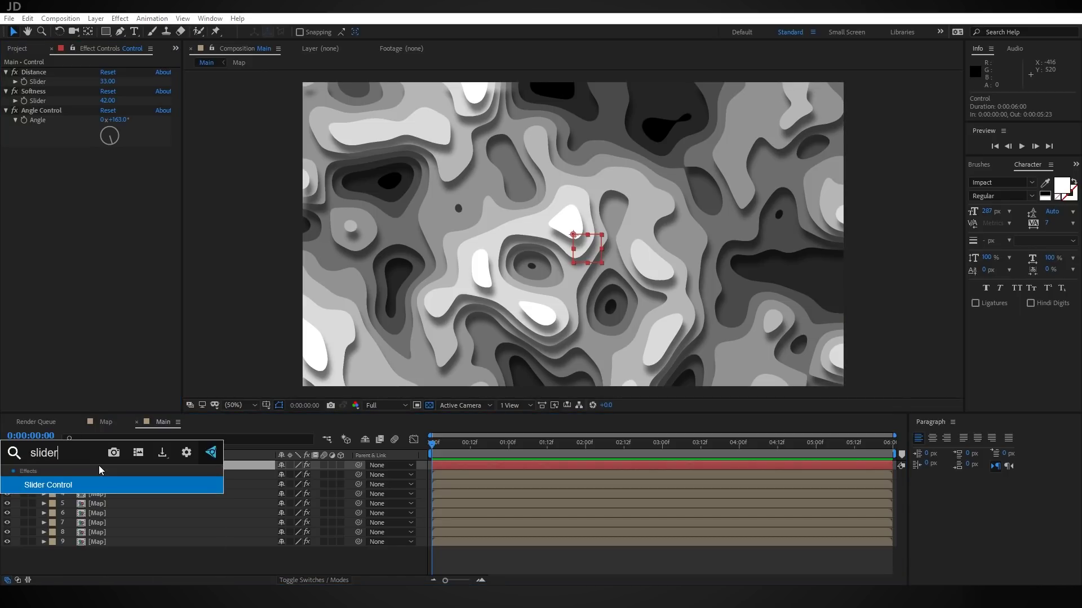
key("Return")
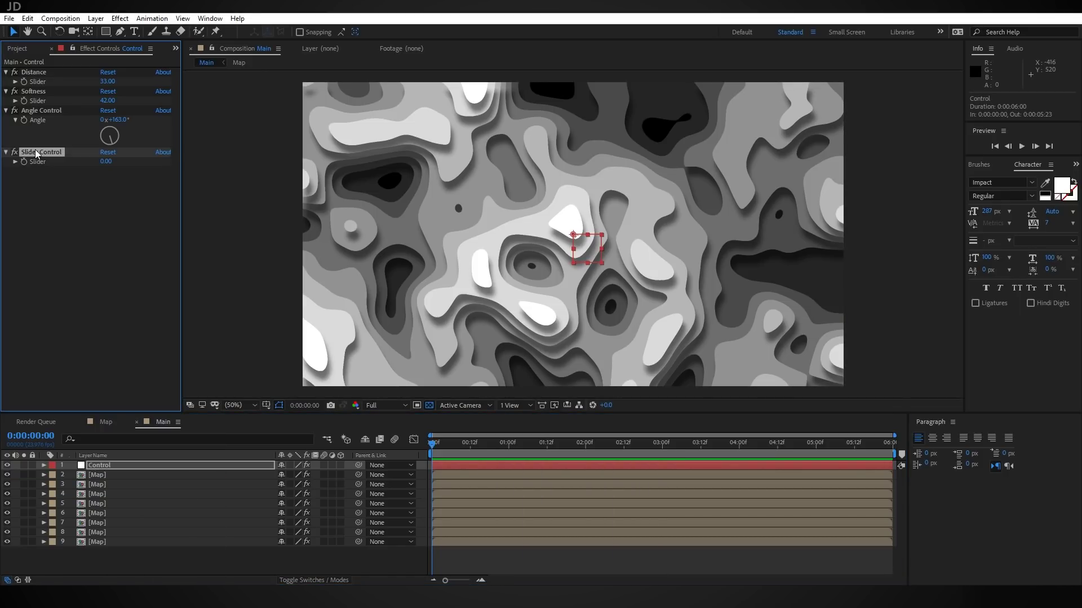
key("ctrl+d")
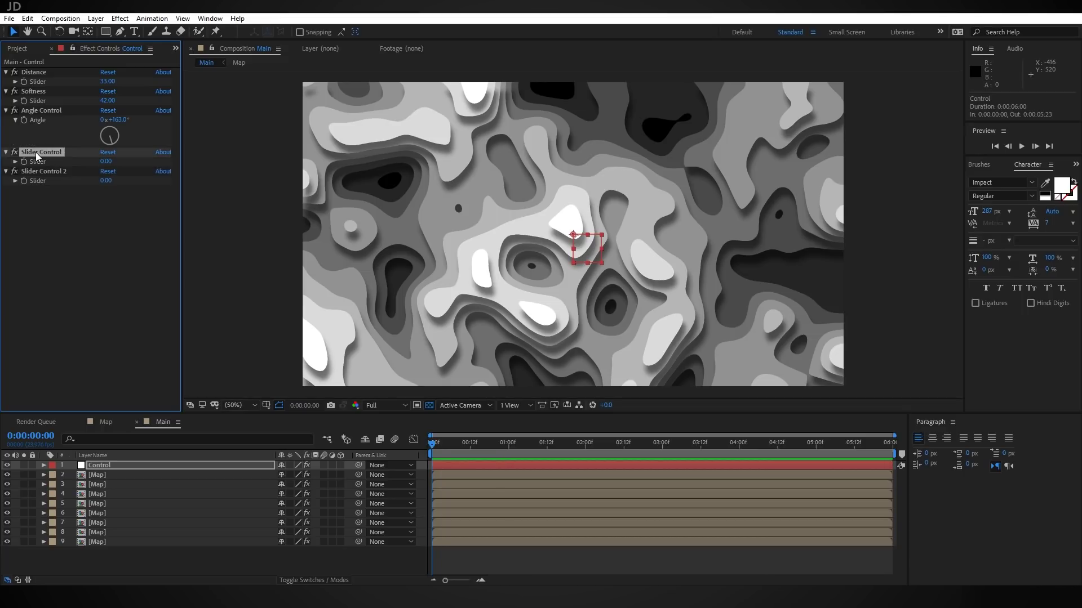
- Rename the Control layer's two new slider controls Detail and Random
key("Return")
type("Detail")
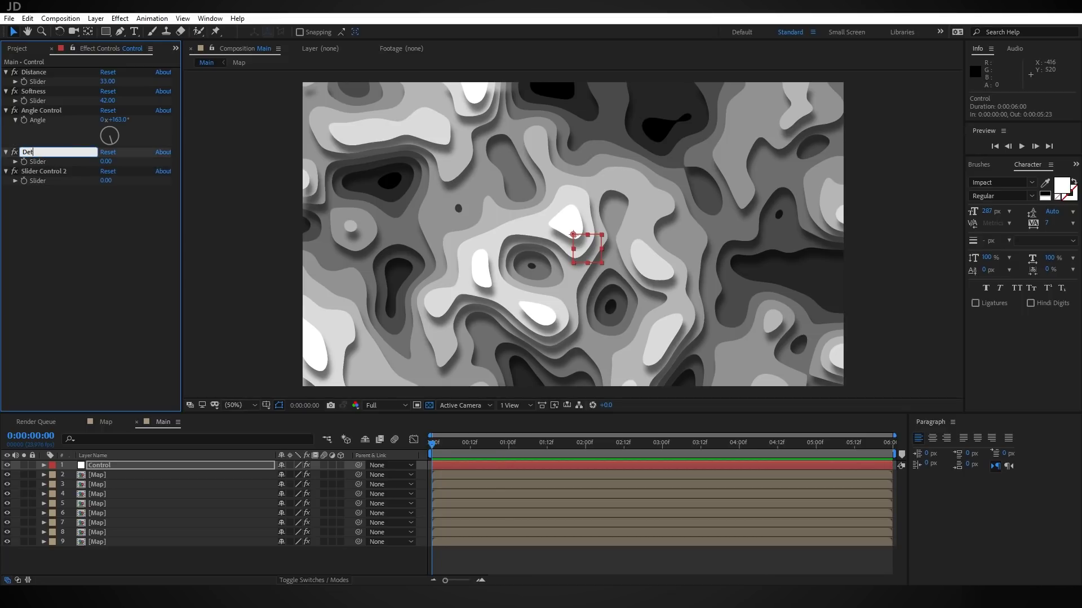
left_click(44, 172)
key("Return")
type("Random")
key("Return")
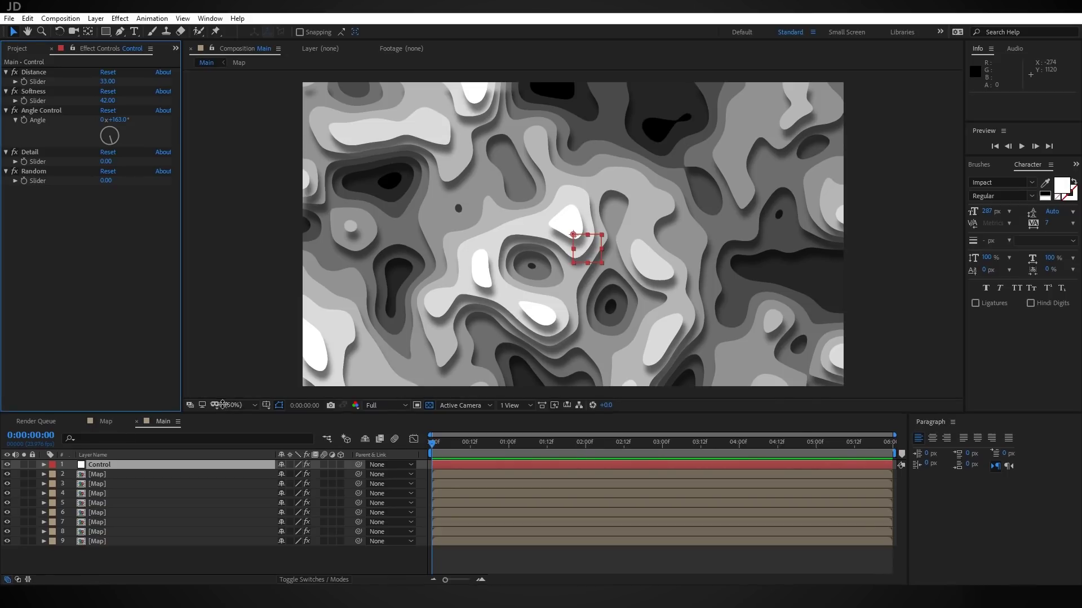
- Enlarge the timeline area and dock the Map composition's timeline beneath the Main timeline
left_click_drag(220, 417, 225, 326)
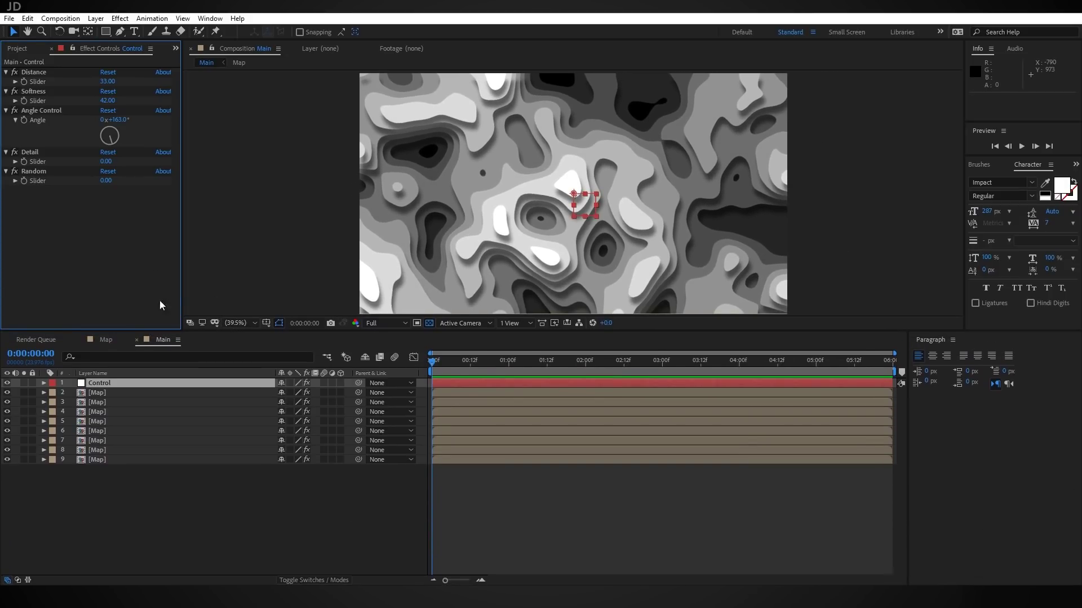
left_click(104, 339)
left_click_drag(104, 337, 197, 568)
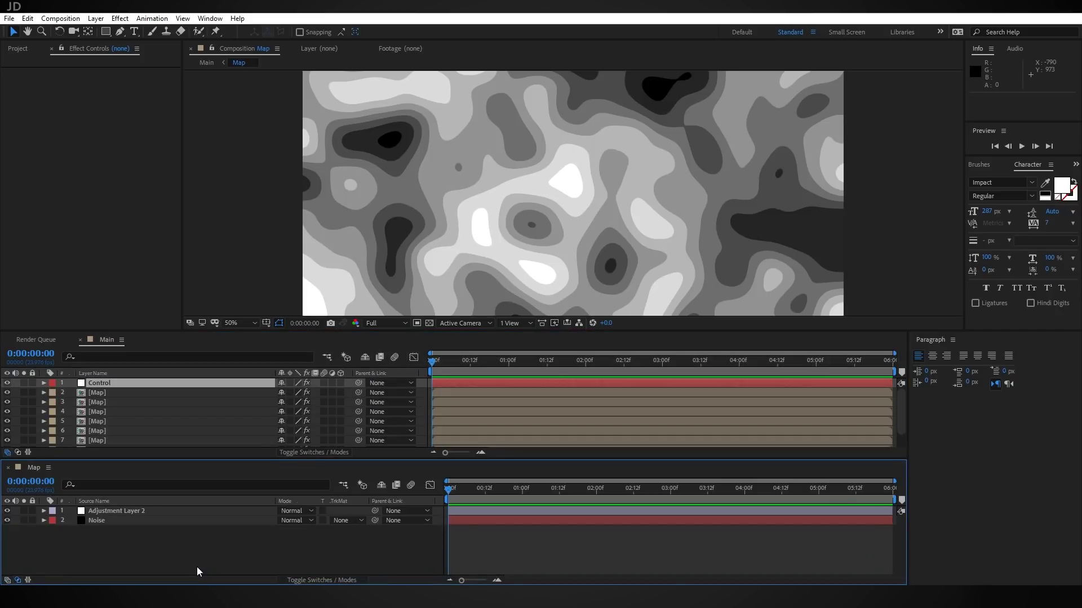
- Enable an expression on the Fast Box Blur's Blur Radius of Adjustment Layer 2 in the Map composition
left_click(126, 512)
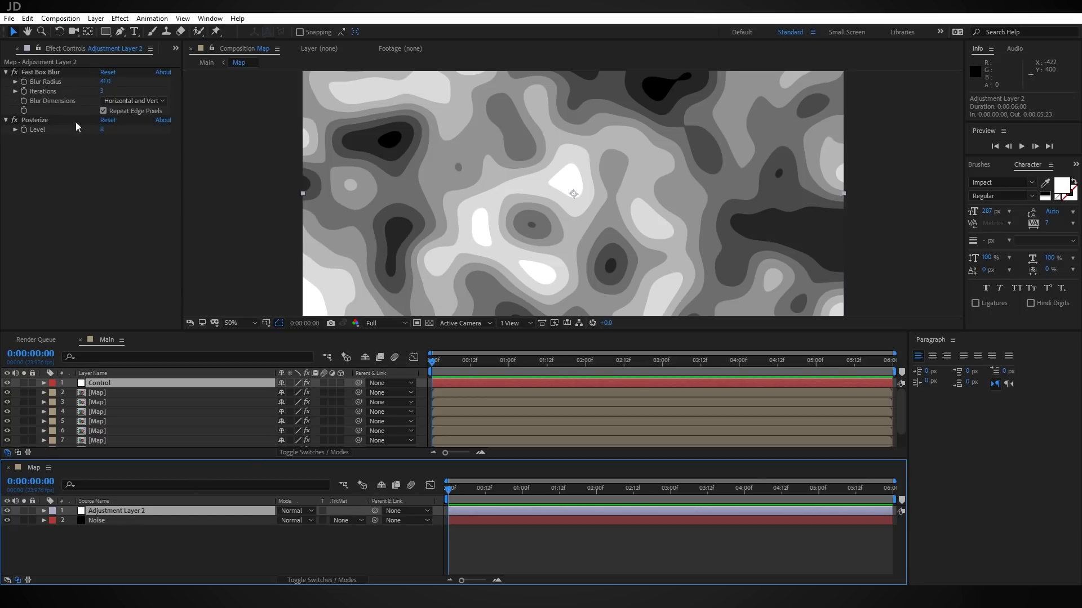
left_click(24, 83, "alt")
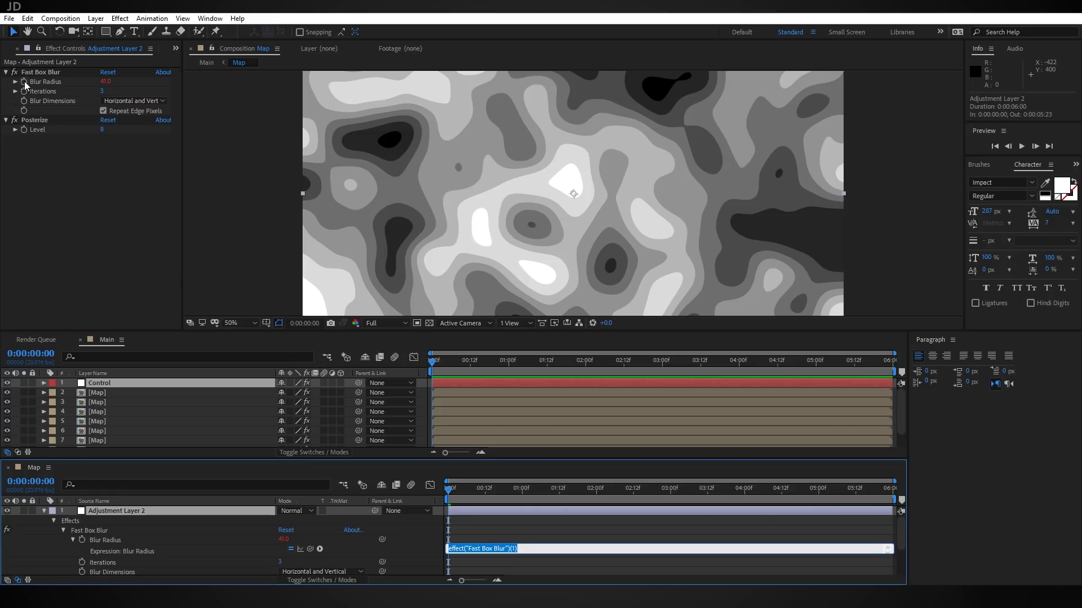
scroll(135, 536, "down", 3)
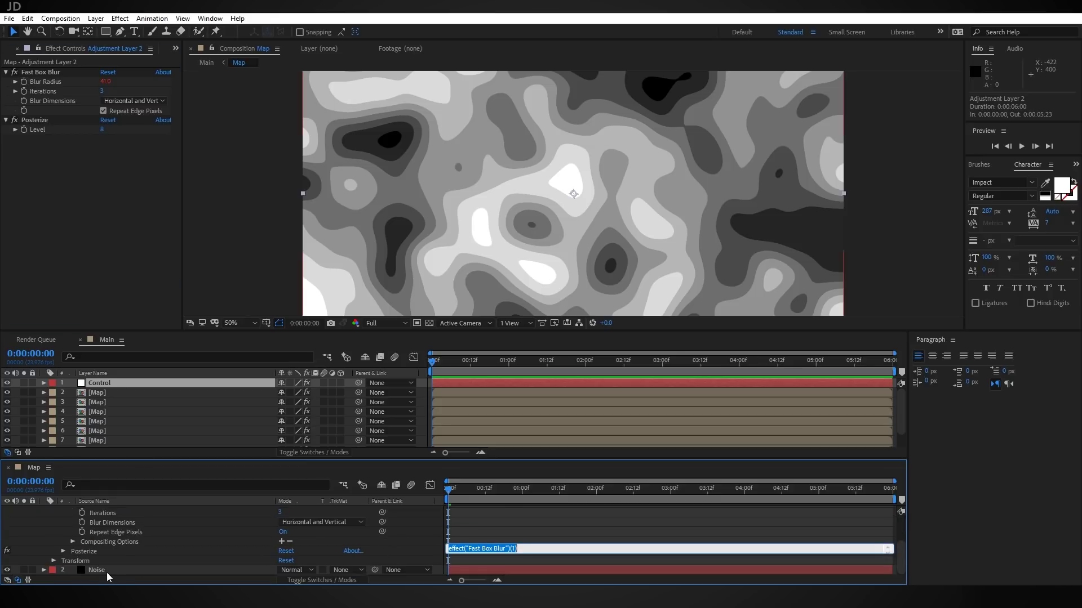
- Enable an expression on the Random Seed in the Noise layer's Fractal Noise Evolution Options
left_click(107, 572)
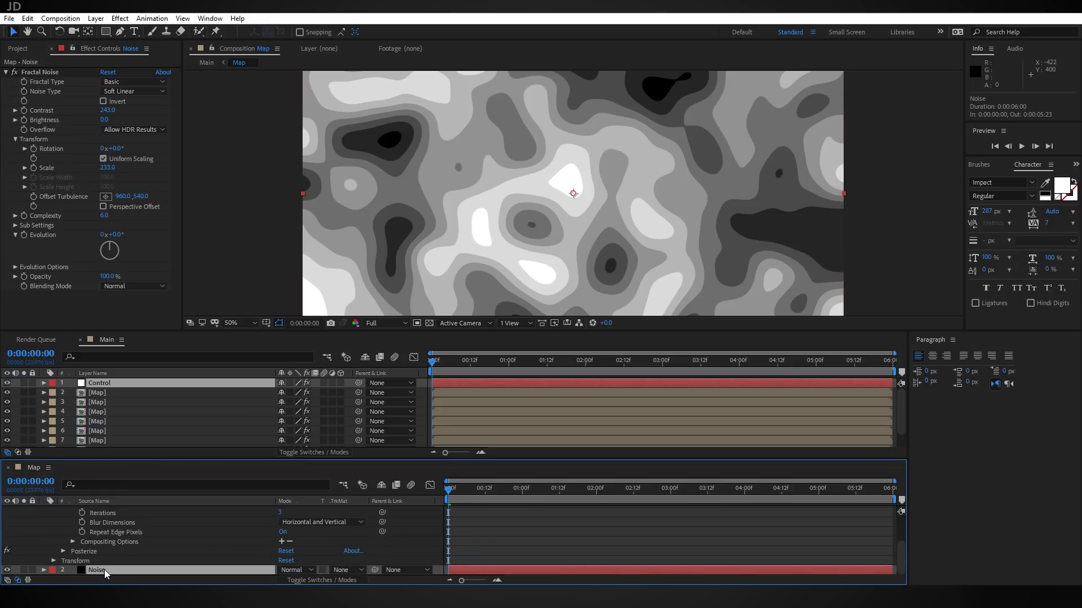
left_click(15, 268)
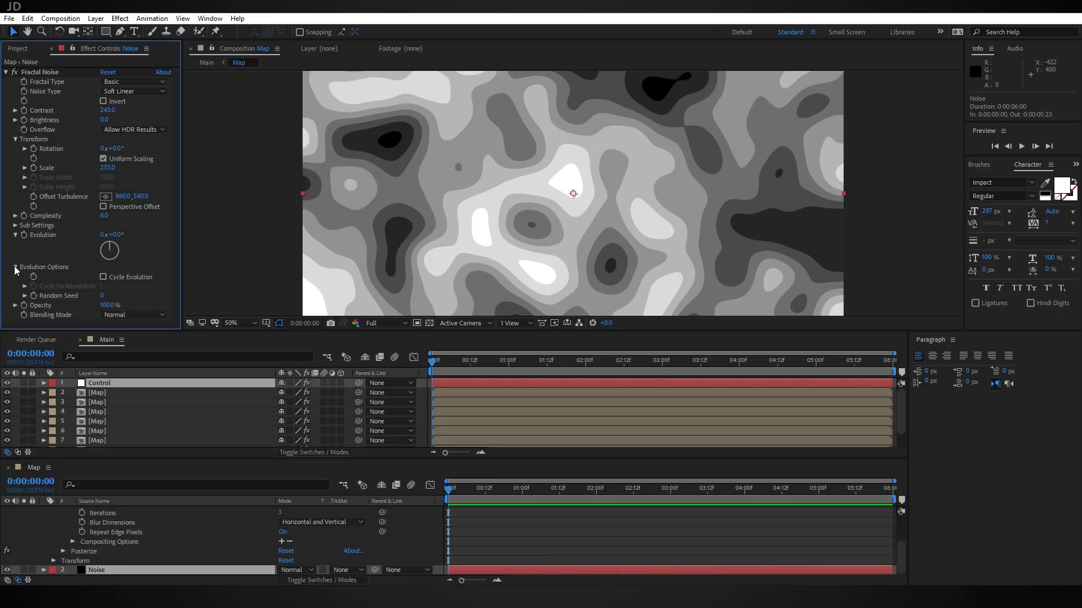
left_click(33, 297, "alt")
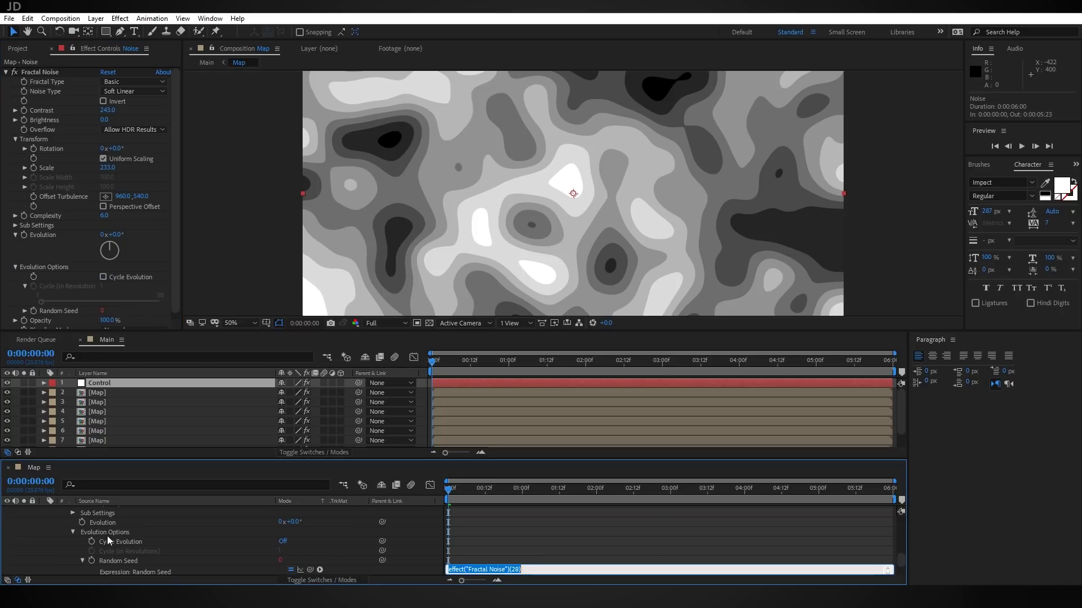
- Link the Noise layer's Random Seed expression in the Map composition to the Random slider on Main's Control layer
left_click(107, 384)
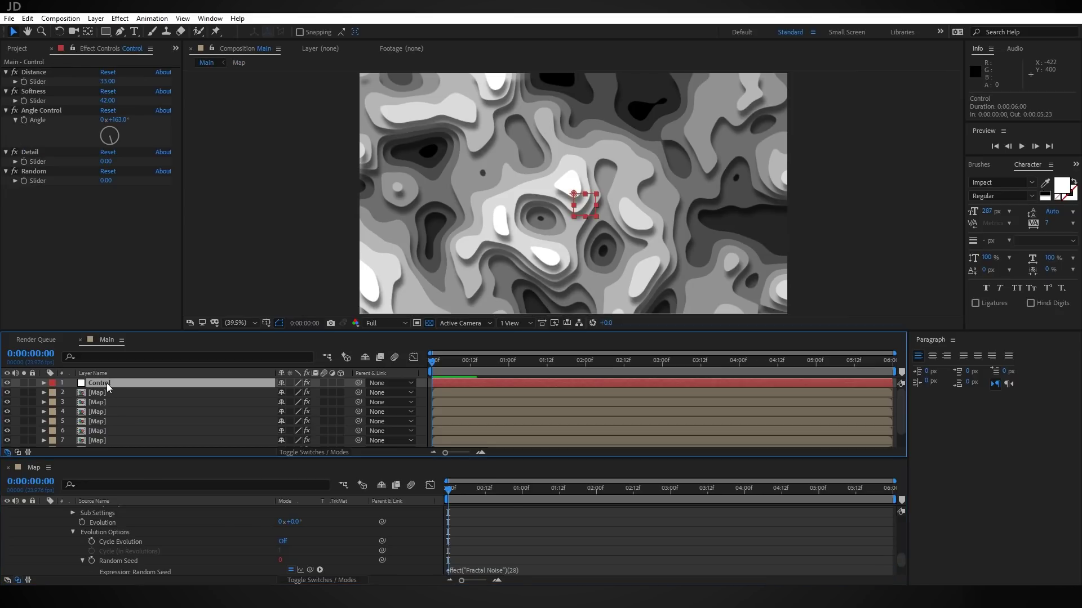
left_click(75, 49)
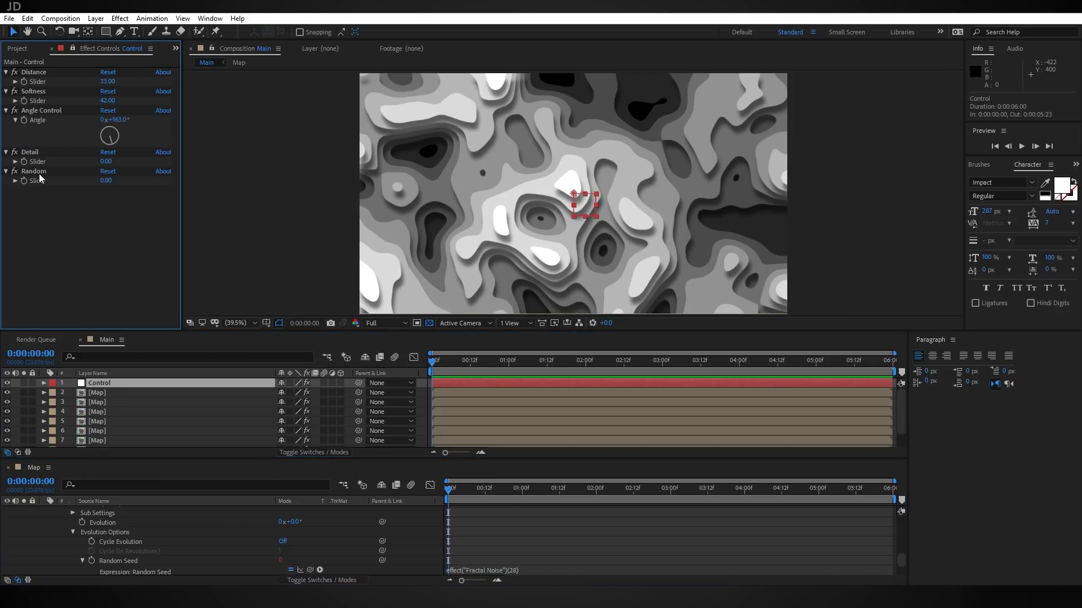
scroll(143, 539, "down", 2)
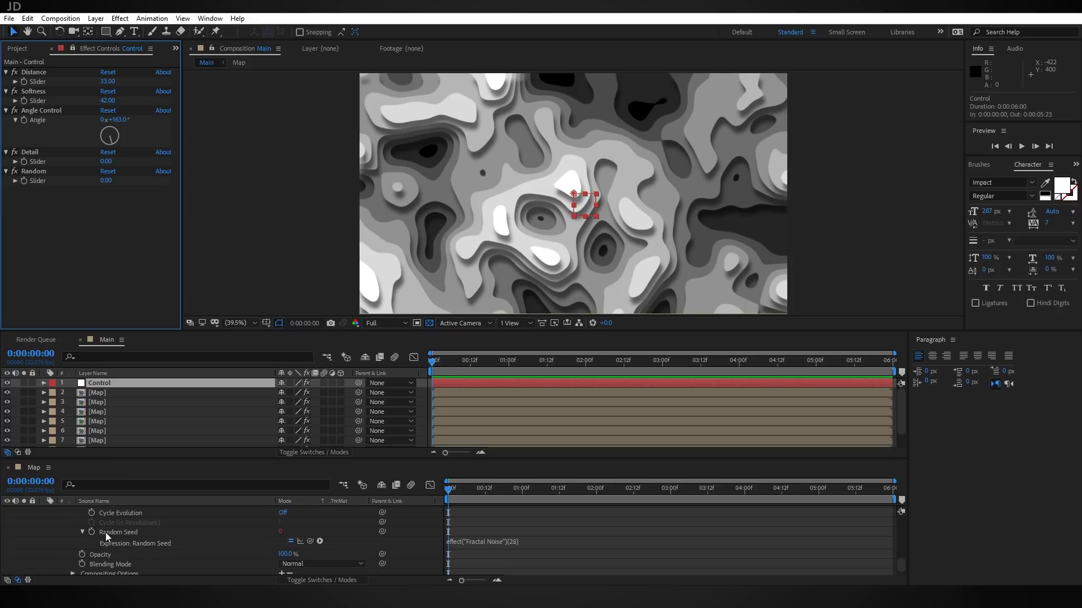
left_click_drag(310, 541, 40, 186)
- Link the Fast Box Blur's Blur Radius expression on Adjustment Layer 2 to the Control layer's Detail slider
scroll(147, 555, "up", 6)
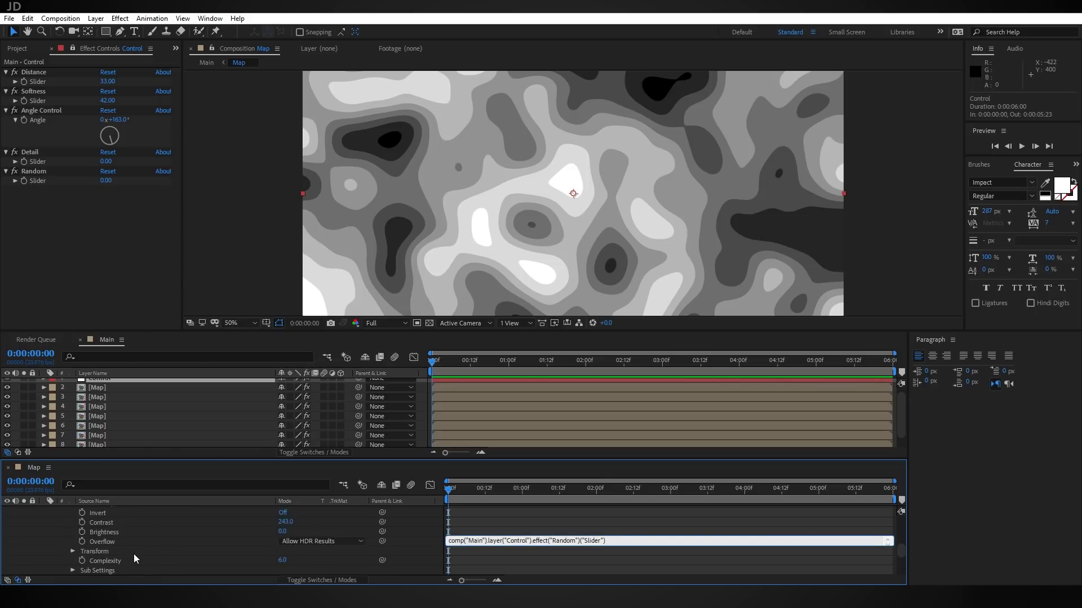
scroll(138, 563, "down", 6)
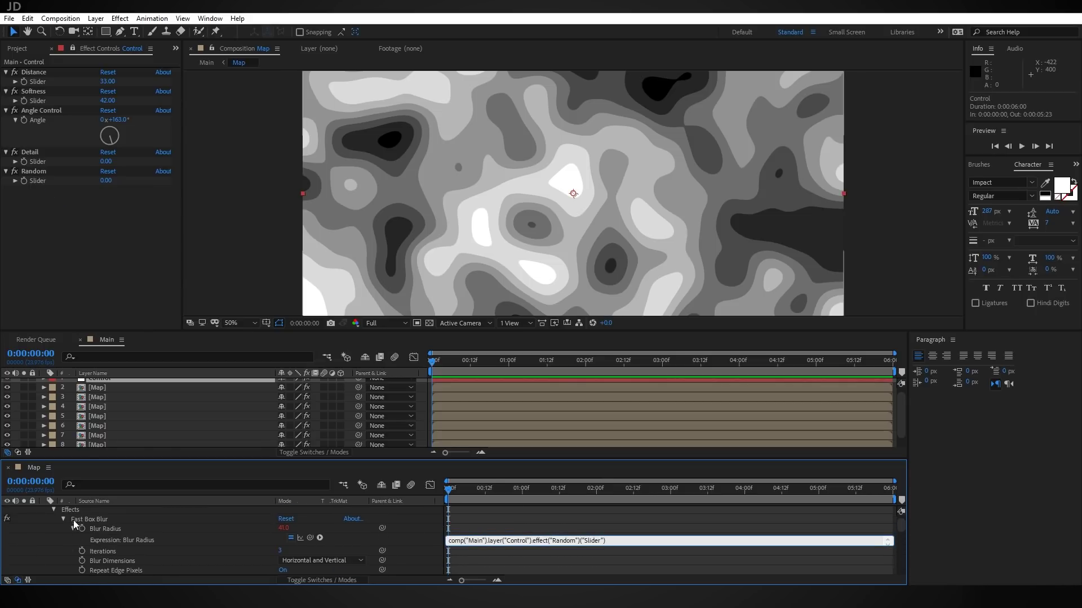
left_click(310, 539)
left_click_drag(310, 539, 49, 168)
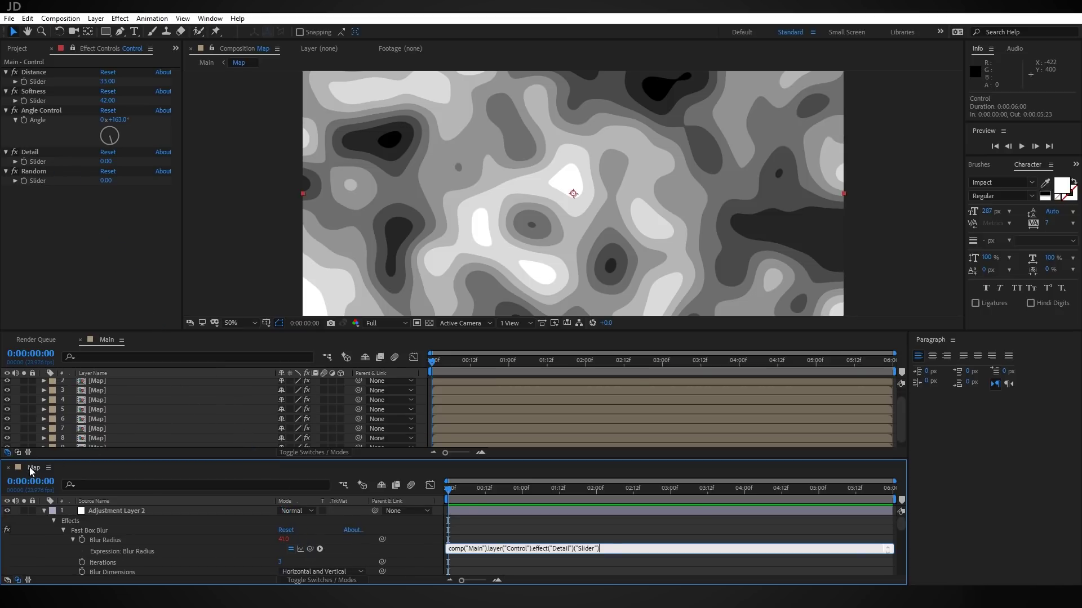
- Regroup the Map timeline with the Main timeline, switch to Main and shrink the timeline area to enlarge the preview
left_click_drag(33, 472, 152, 345)
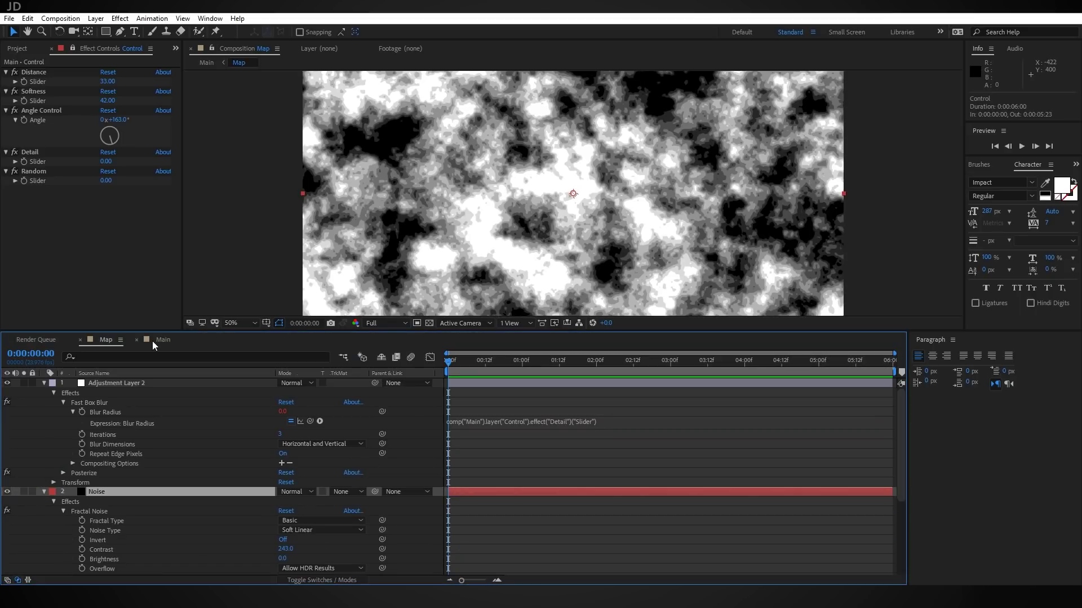
left_click(72, 47)
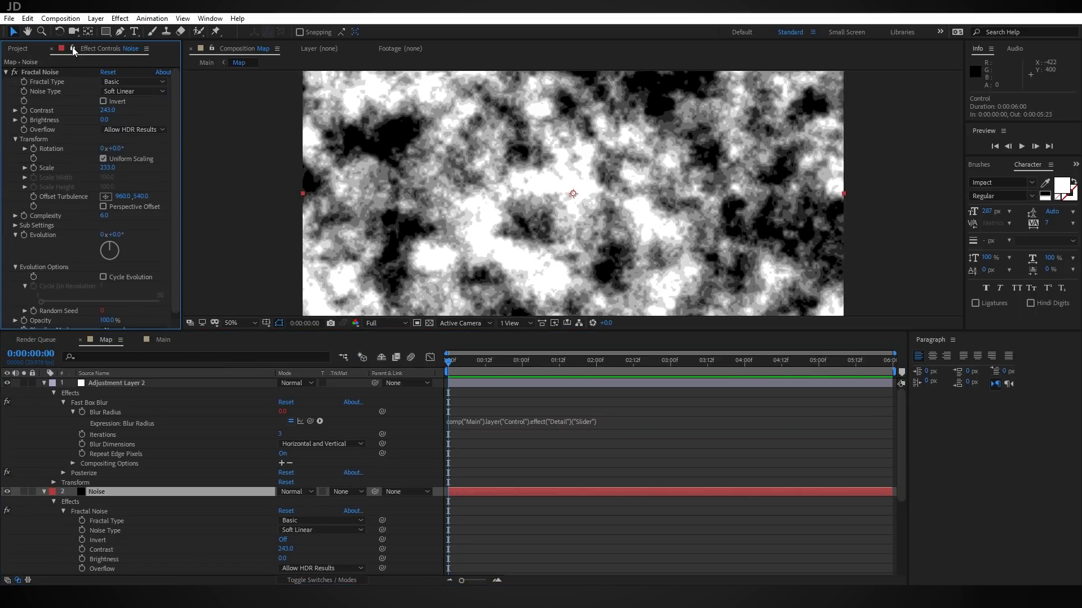
left_click(164, 339)
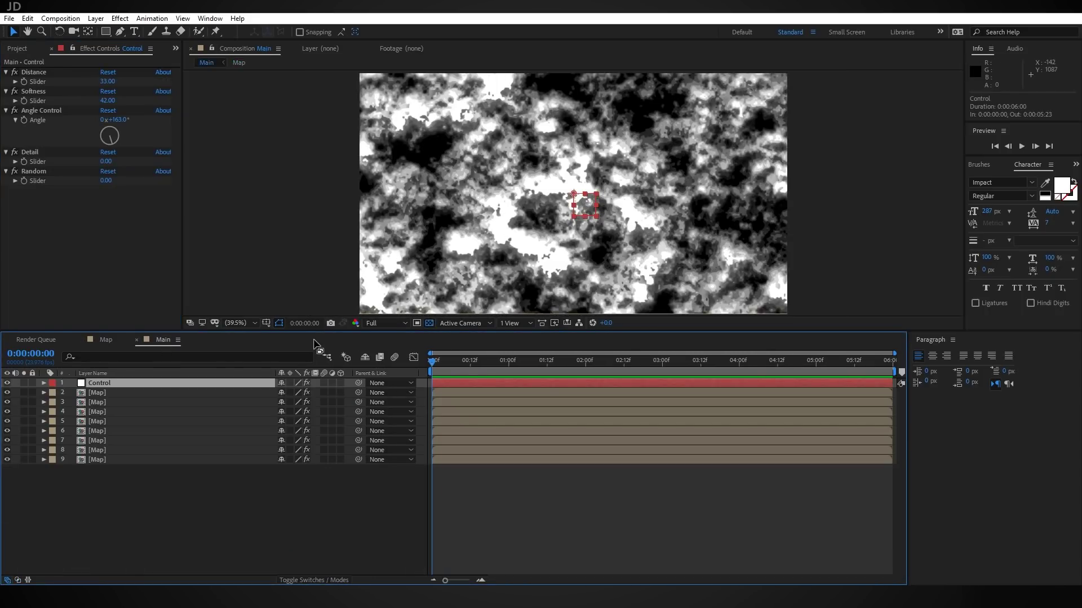
left_click_drag(316, 332, 316, 422)
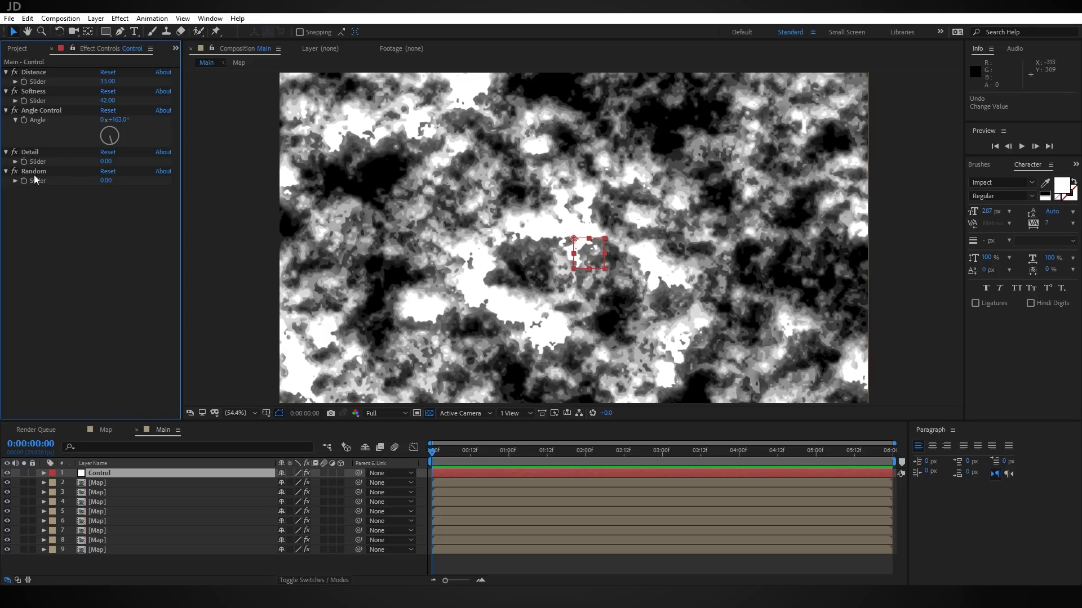
- Set the Control layer's Detail slider to 34 and its Random slider to 32
left_click_drag(109, 163, 127, 163)
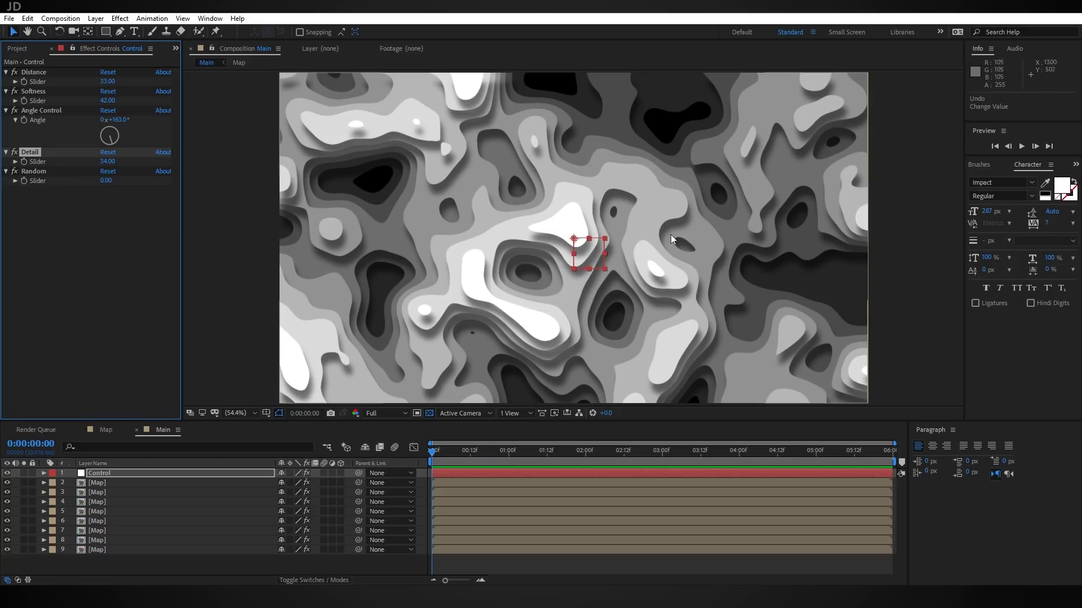
left_click_drag(105, 180, 122, 181)
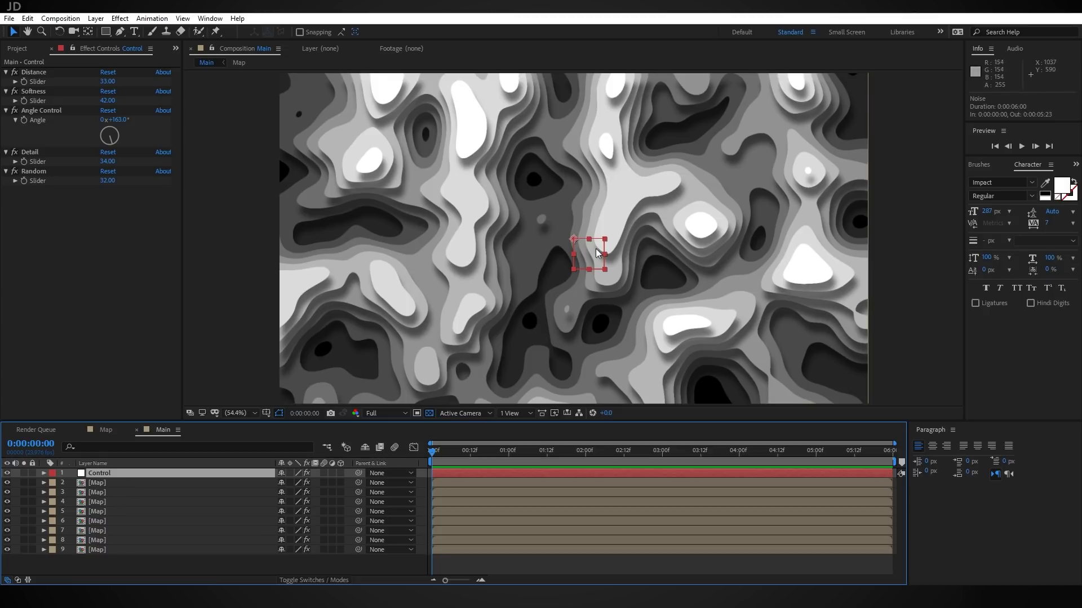
left_click(106, 430)
left_click(160, 431)
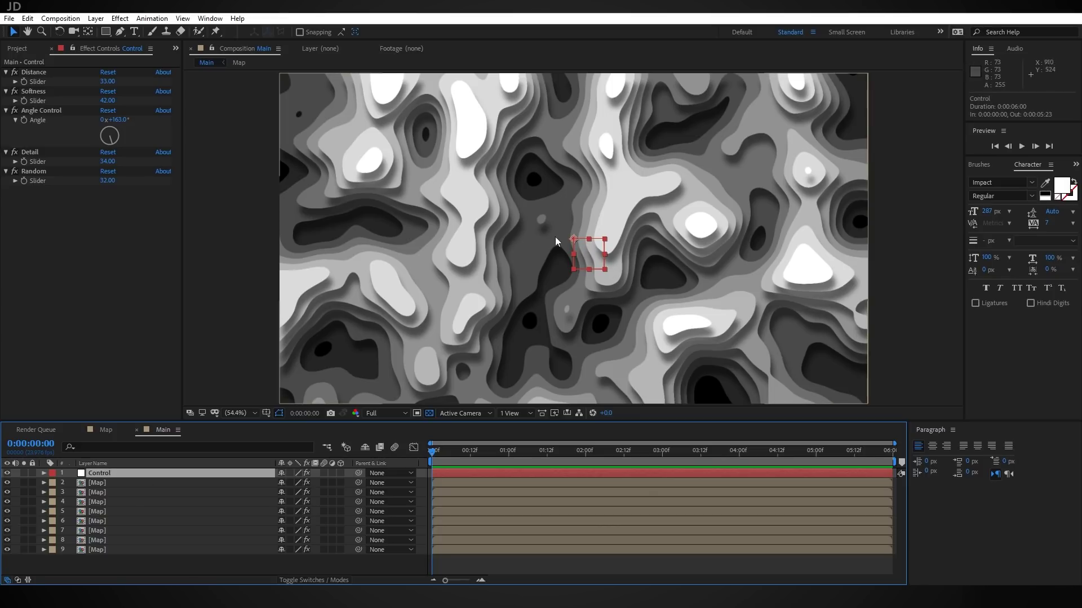
- Create an adjustment layer above the Control layer in Main and apply the VC Color Vibrance effect to it
left_click(96, 19)
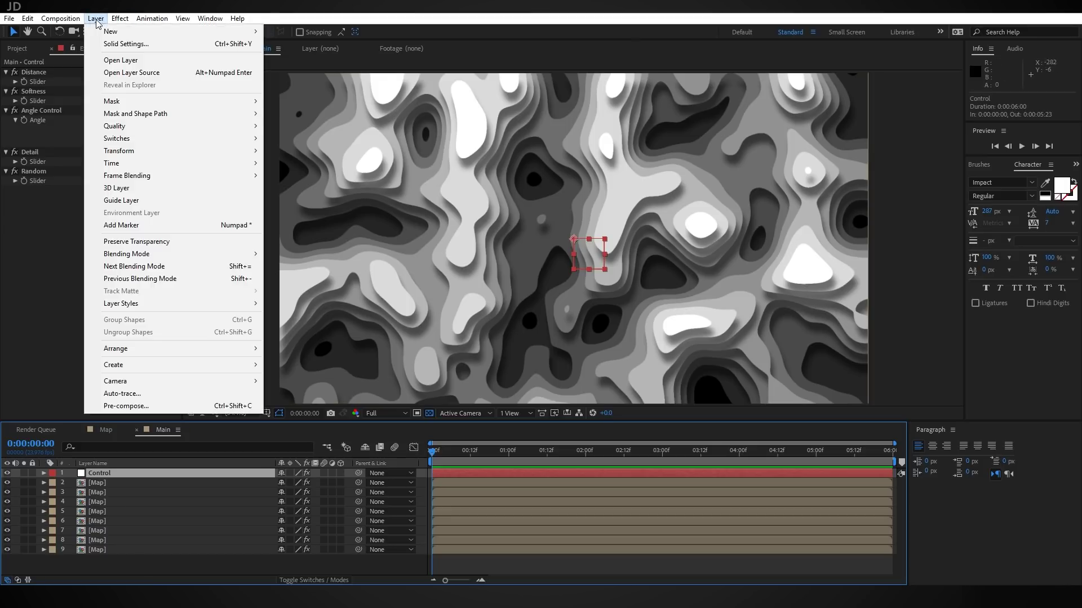
mouse_move(111, 31)
left_click(293, 106)
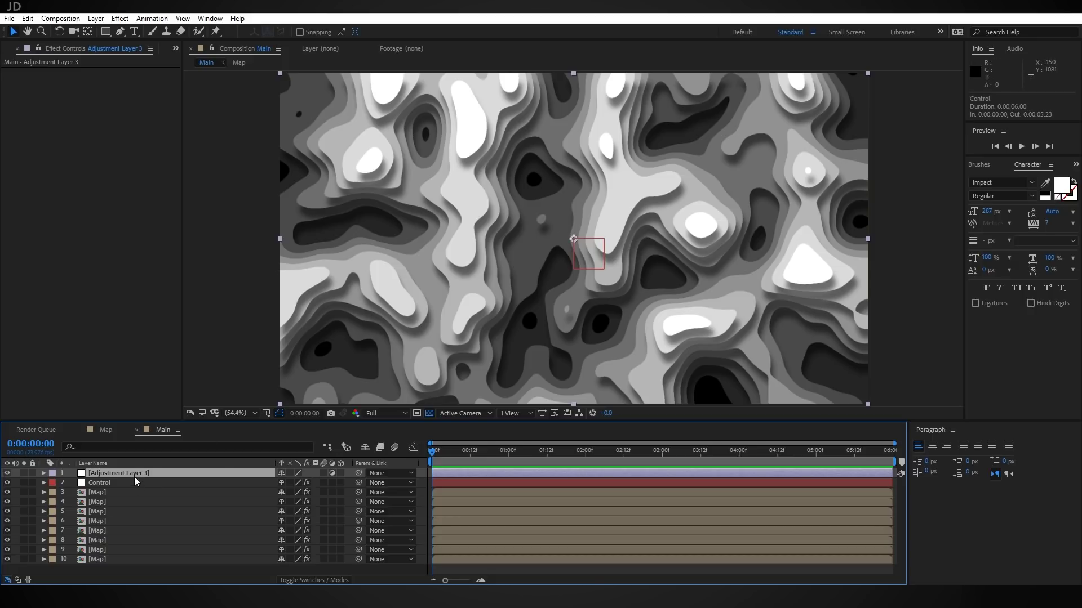
key("ctrl+space")
type("vc")
key("Return")
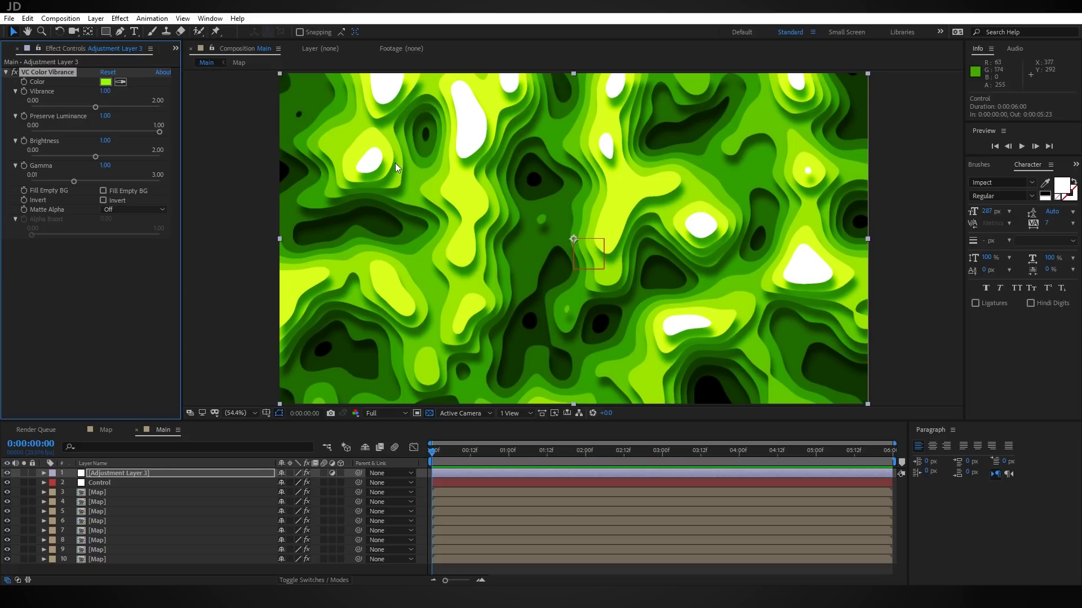
- Set the VC Color Vibrance color to the light orange F4A680
left_click(105, 81)
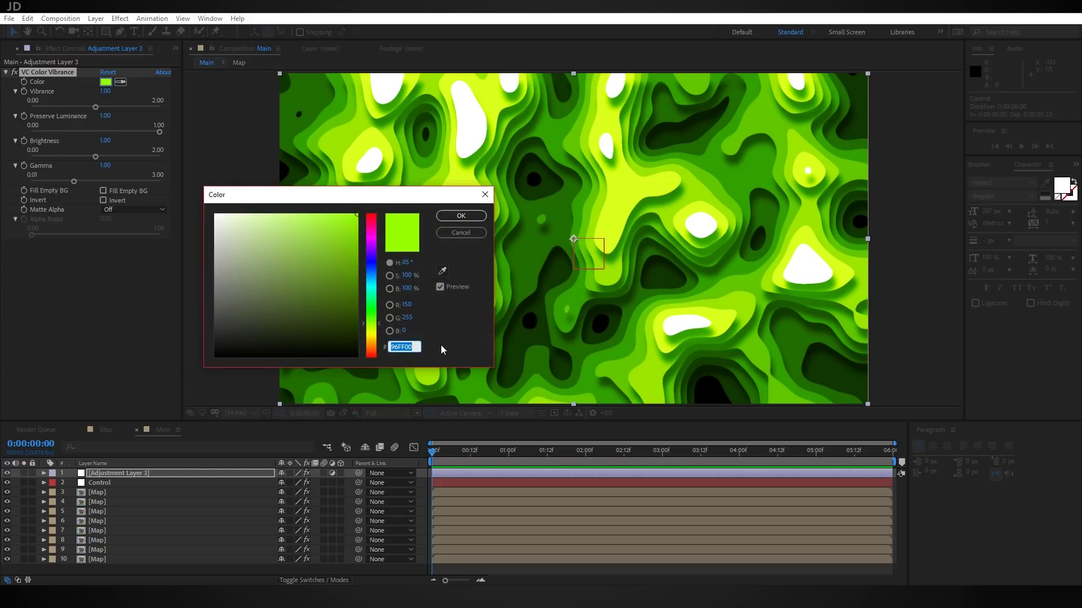
left_click_drag(370, 345, 376, 349)
mouse_move(342, 217)
left_mouse_down()
mouse_move(295, 207)
mouse_move(283, 219)
left_mouse_up()
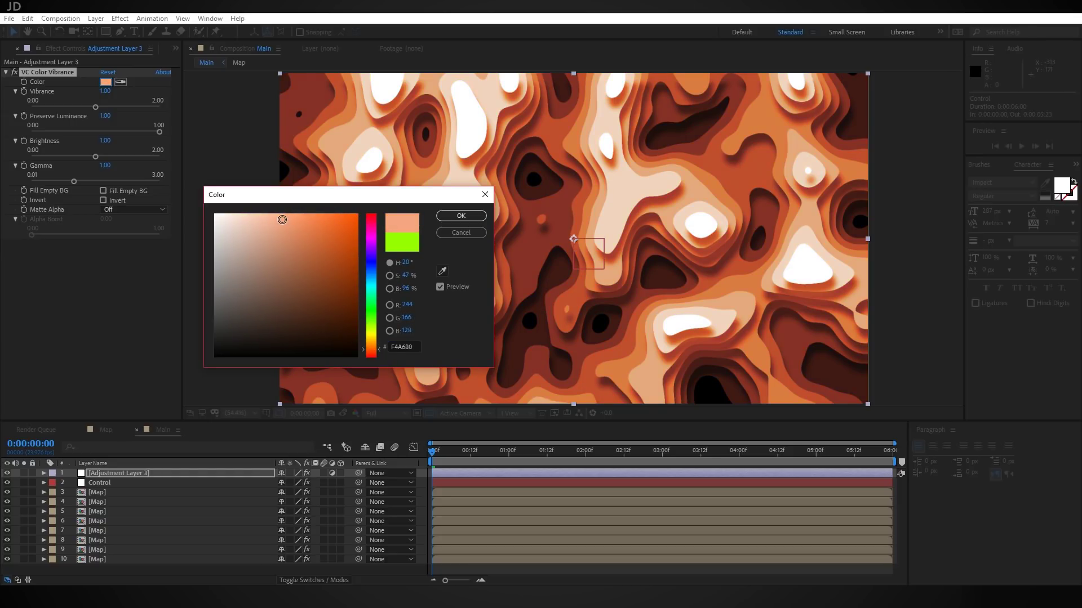
left_click(461, 216)
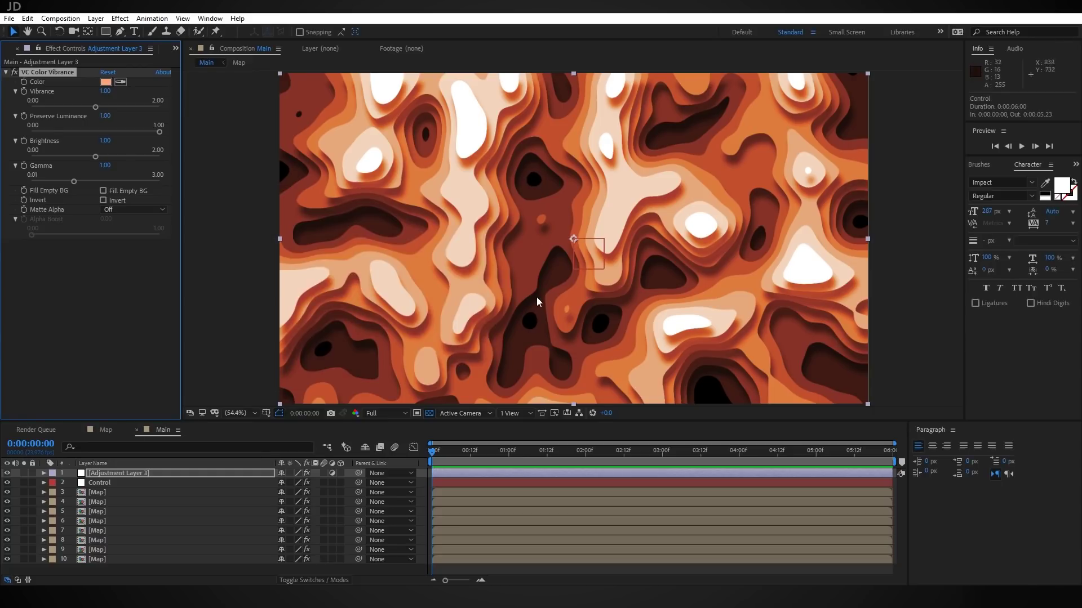
- Apply Curves to Adjustment Layer 3, raising the RGB curve slightly and lifting the shadows of the Blue channel
left_click(131, 475)
key("ctrl+space")
type("curv")
key("Return")
left_click(93, 309)
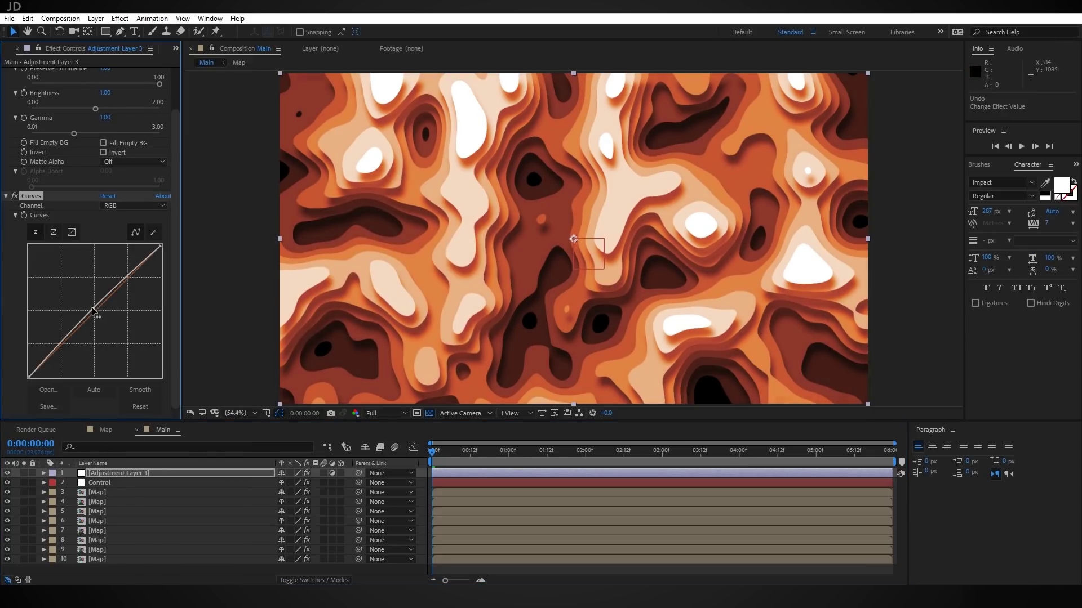
left_click(134, 206)
left_click(131, 254)
left_click_drag(60, 341, 99, 307)
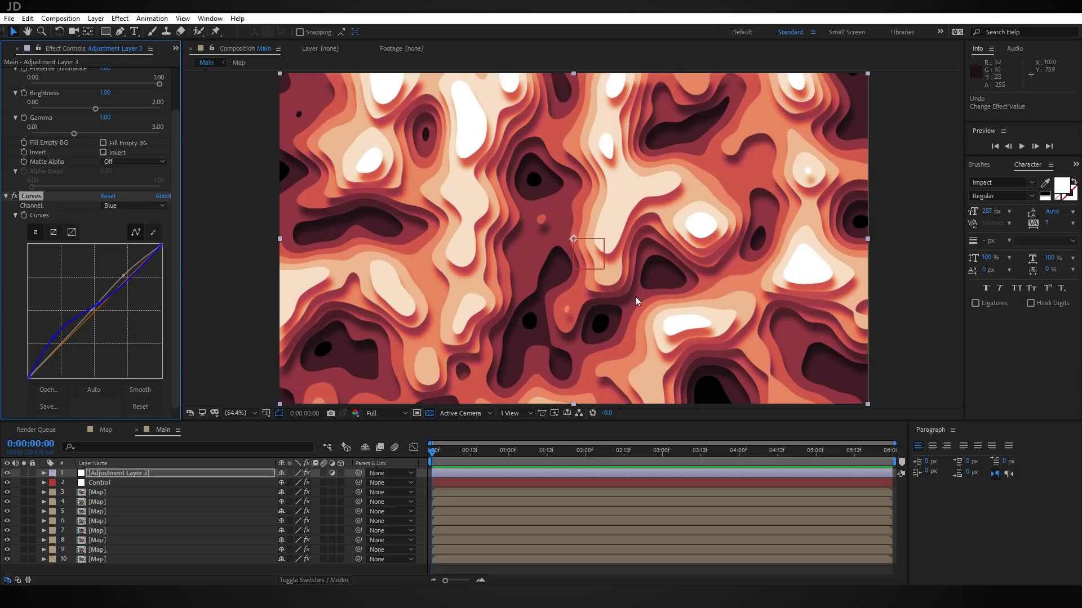
- Apply Optics Compensation to Adjustment Layer 3 with Reverse Lens Distortion enabled and a Field of View of 50.6
left_click(114, 473)
key("ctrl+space")
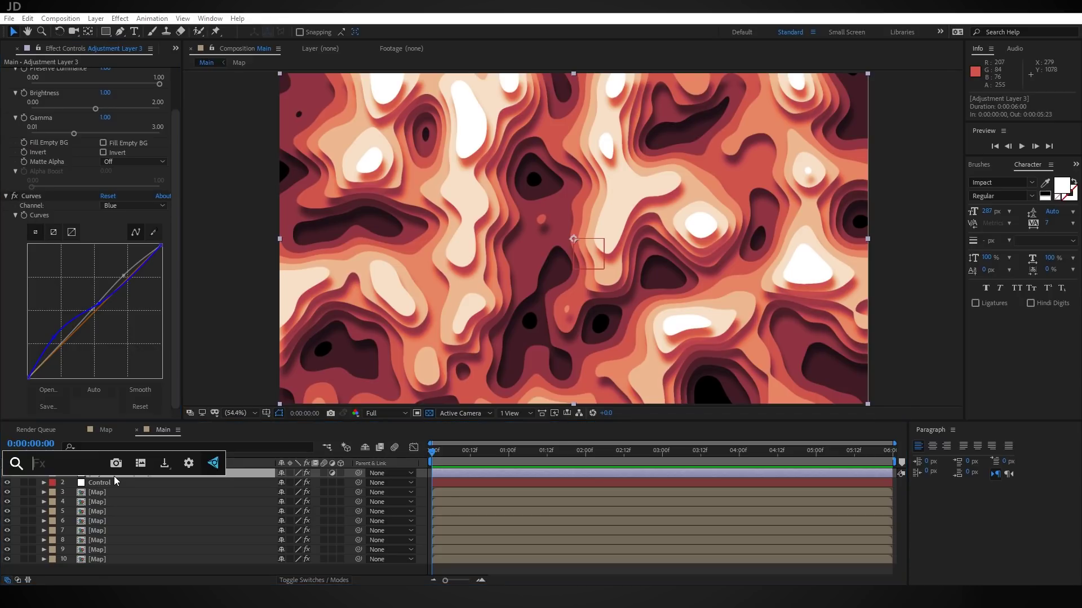
type("optics")
key("Return")
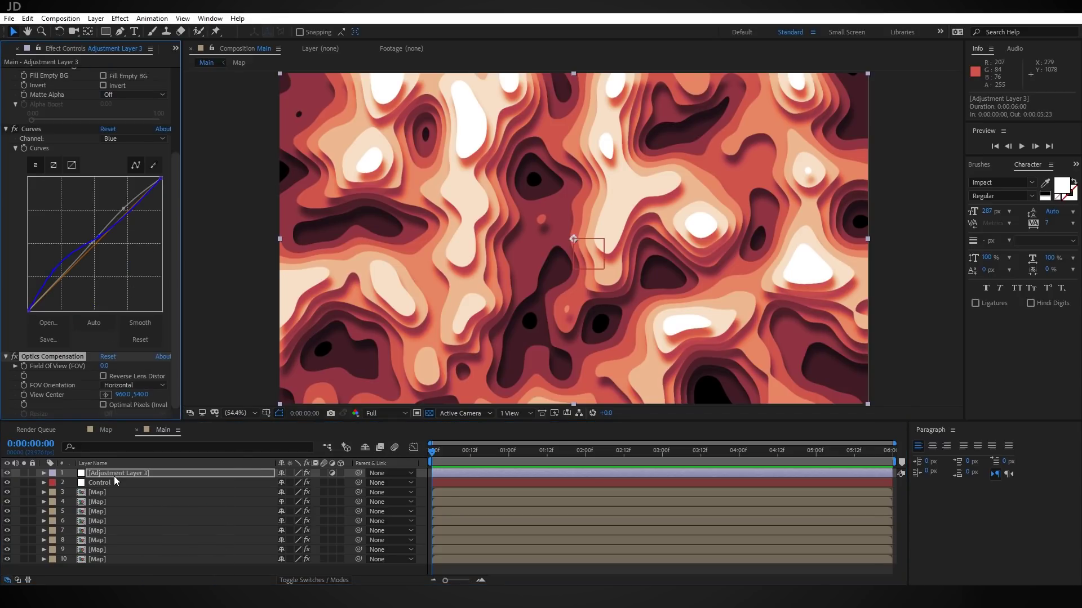
left_click(102, 376)
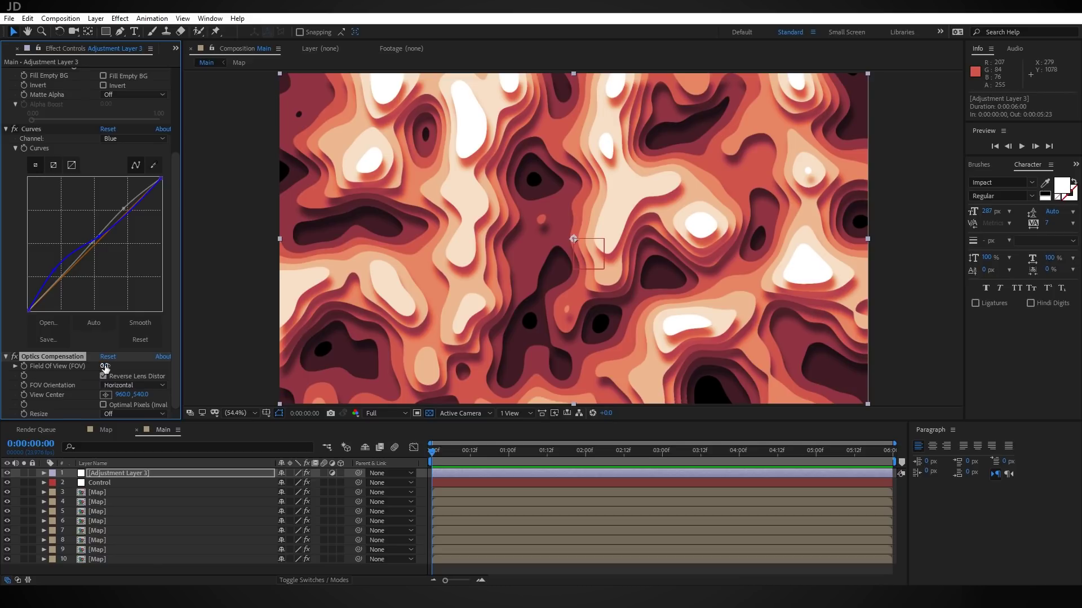
left_click_drag(106, 365, 375, 351)
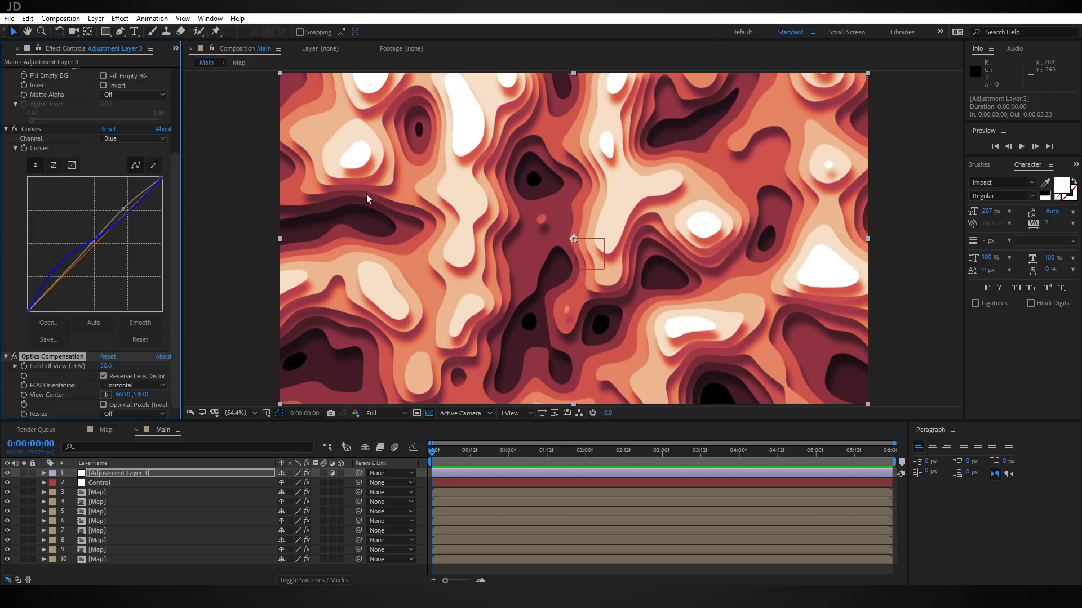
- Add keyframes for the Control layer's Distance and Softness sliders at 0:00:03:00
left_click(103, 483)
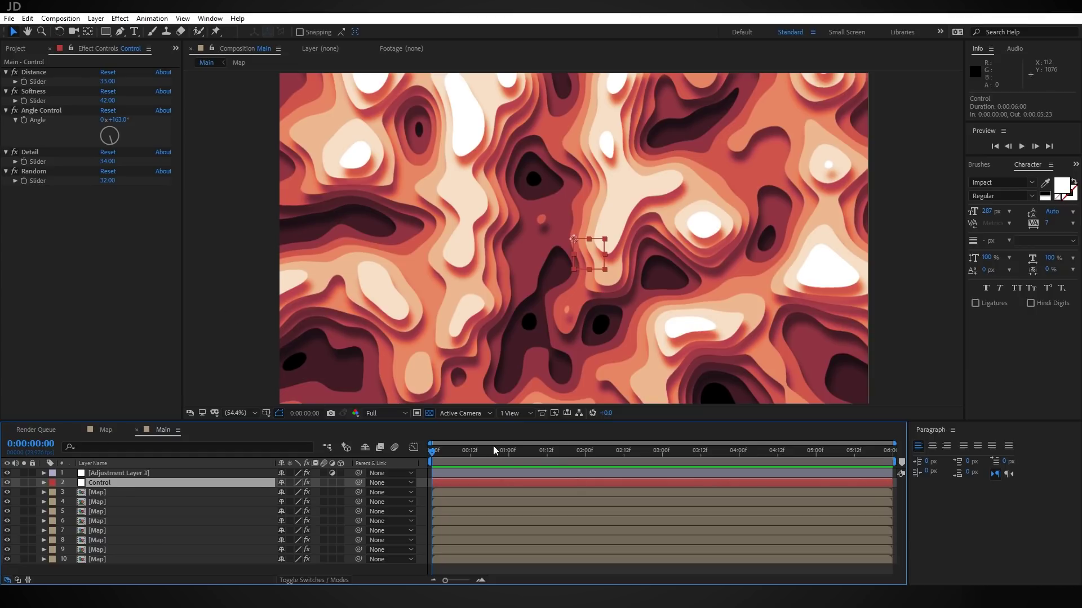
left_click_drag(535, 451, 661, 454)
left_click(24, 78)
left_click(24, 92)
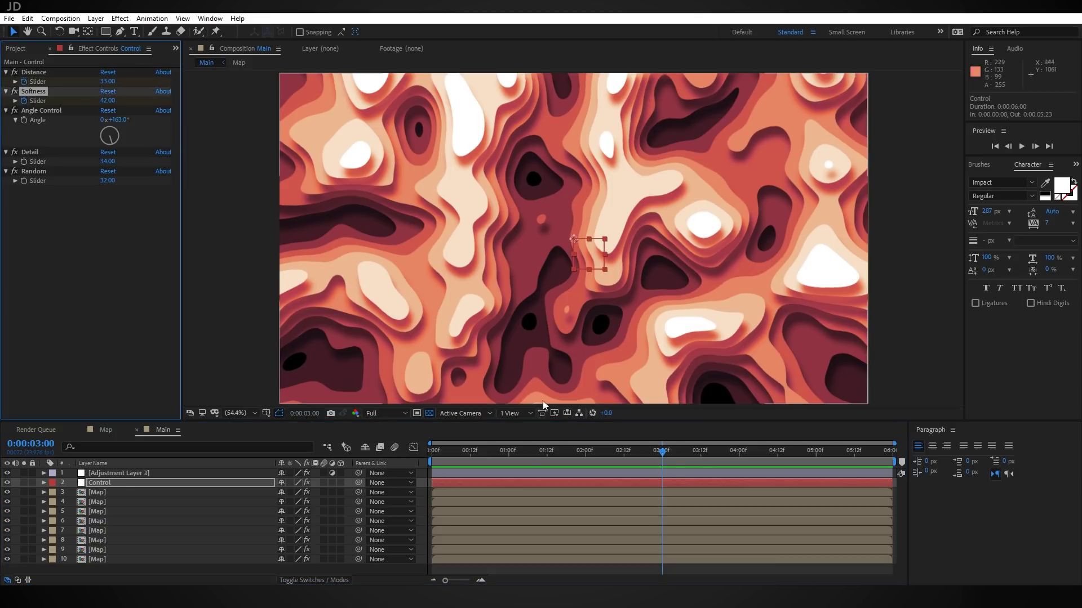
- Set the Distance and Softness sliders to 0 at the start of the composition, and scrub through the shadow animation
key("Home")
left_click(107, 81)
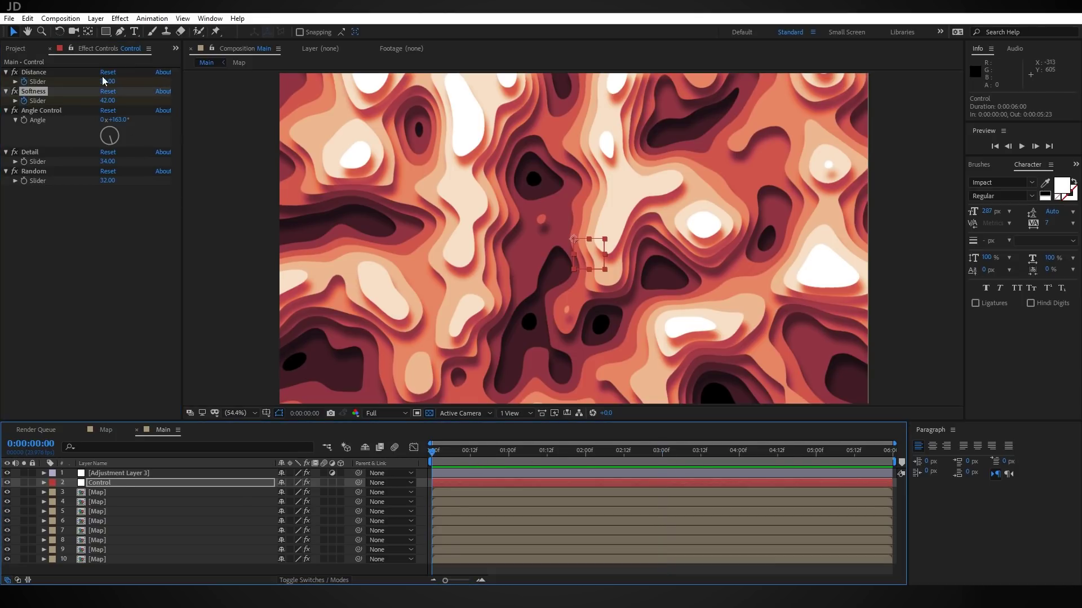
type("0")
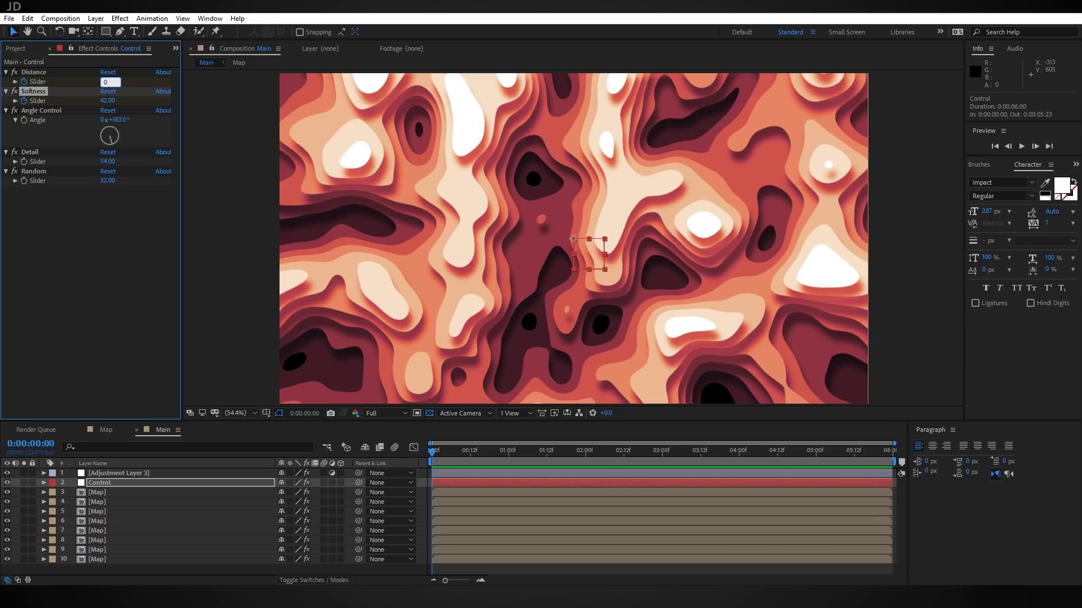
key("Tab")
type("0")
key("Return")
left_click_drag(437, 450, 583, 456)
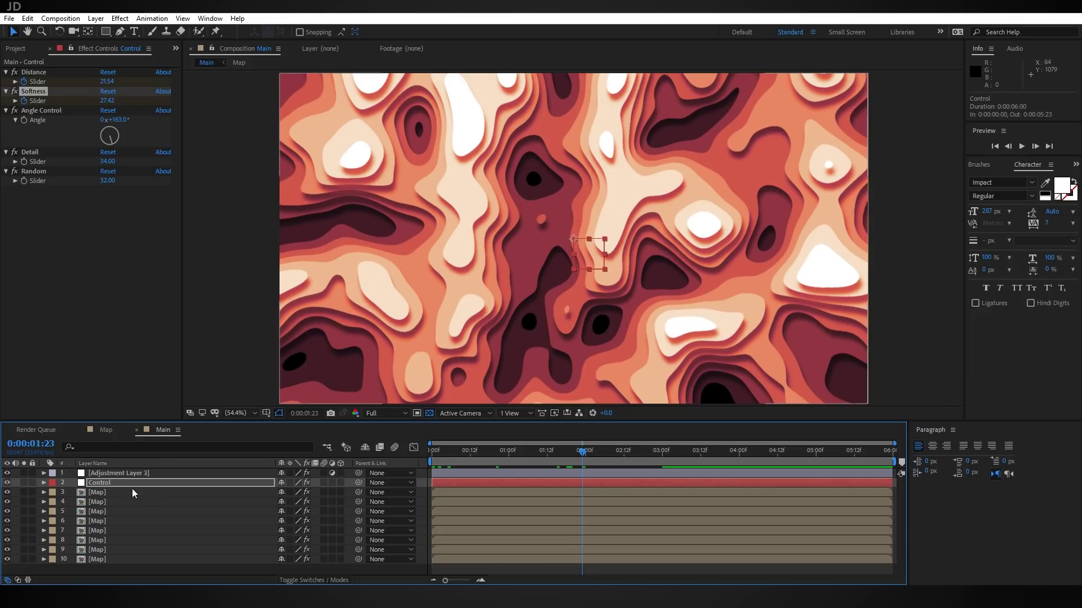
- Keyframe Optics Compensation's Field of View on Adjustment Layer 3 at the composition start, and set it to 0 at 0:00:03:00
left_click_drag(447, 451, 377, 461)
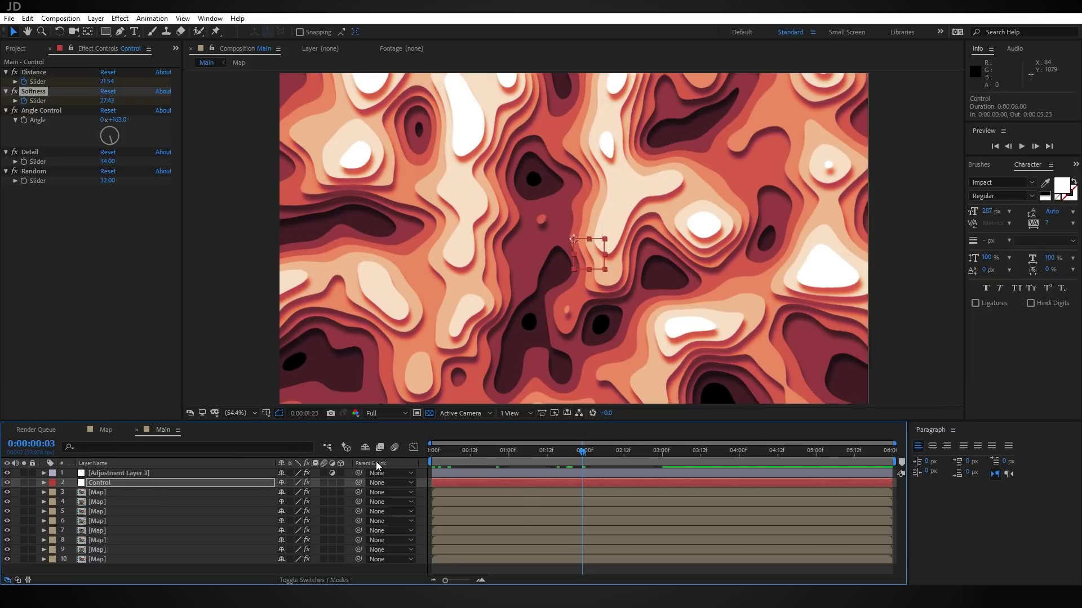
left_click(125, 474)
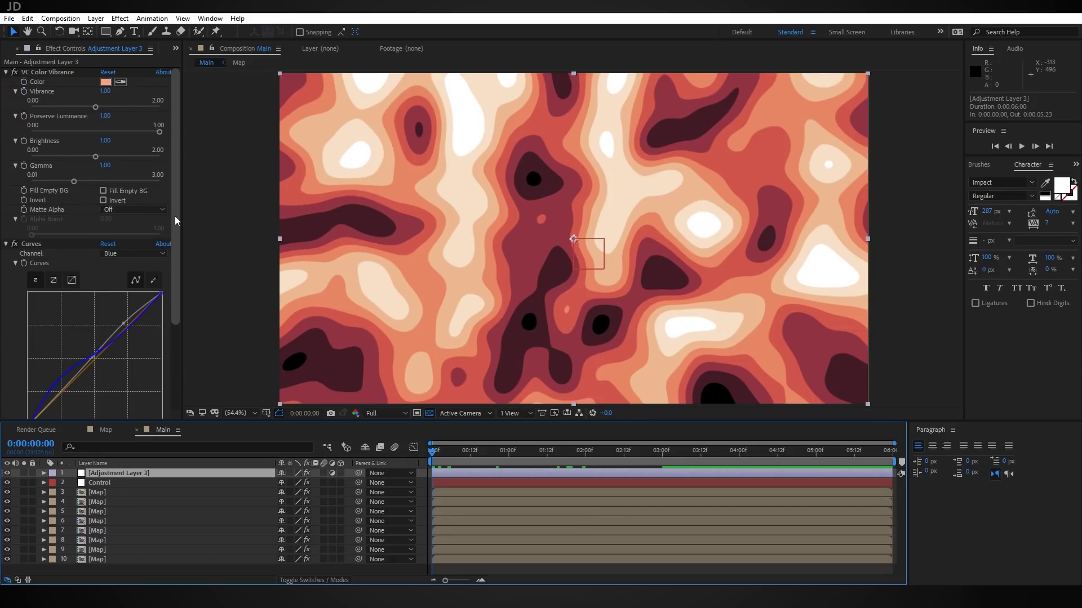
scroll(175, 281, "down", 4)
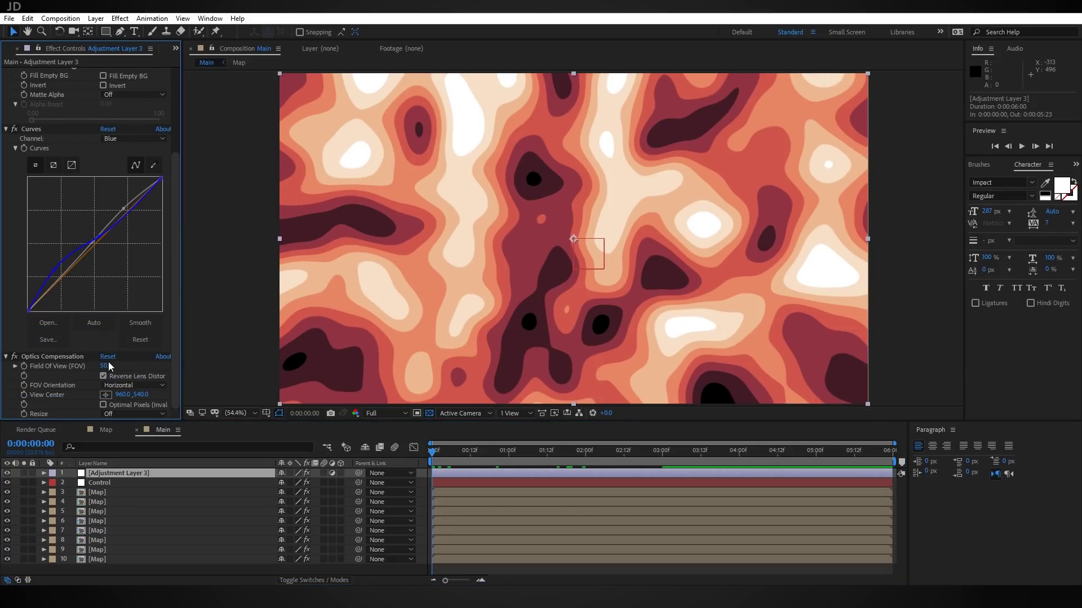
left_click(25, 366)
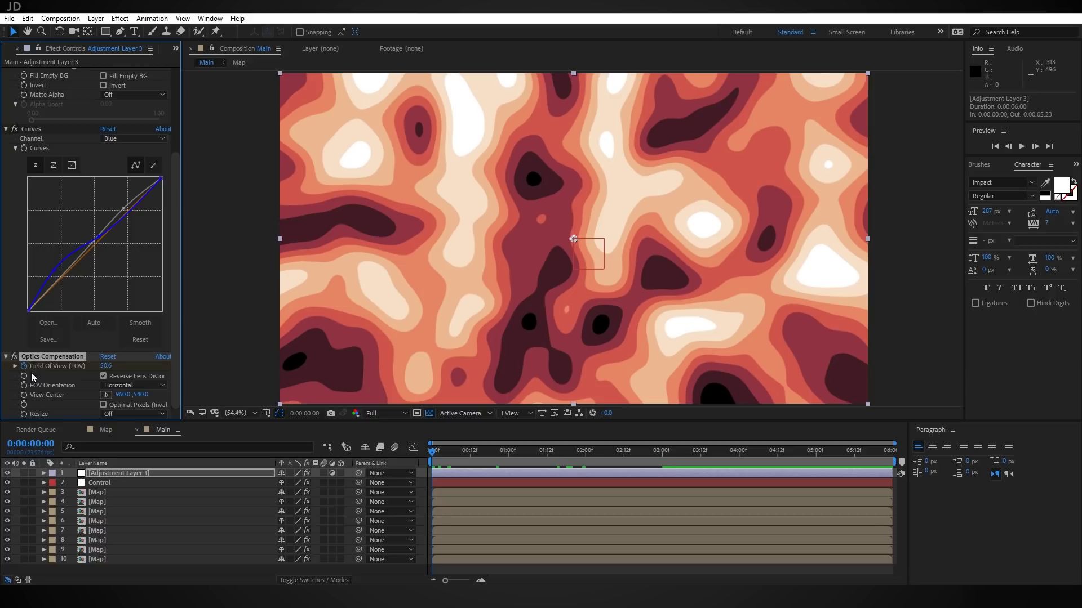
left_click(662, 452)
left_click(105, 366)
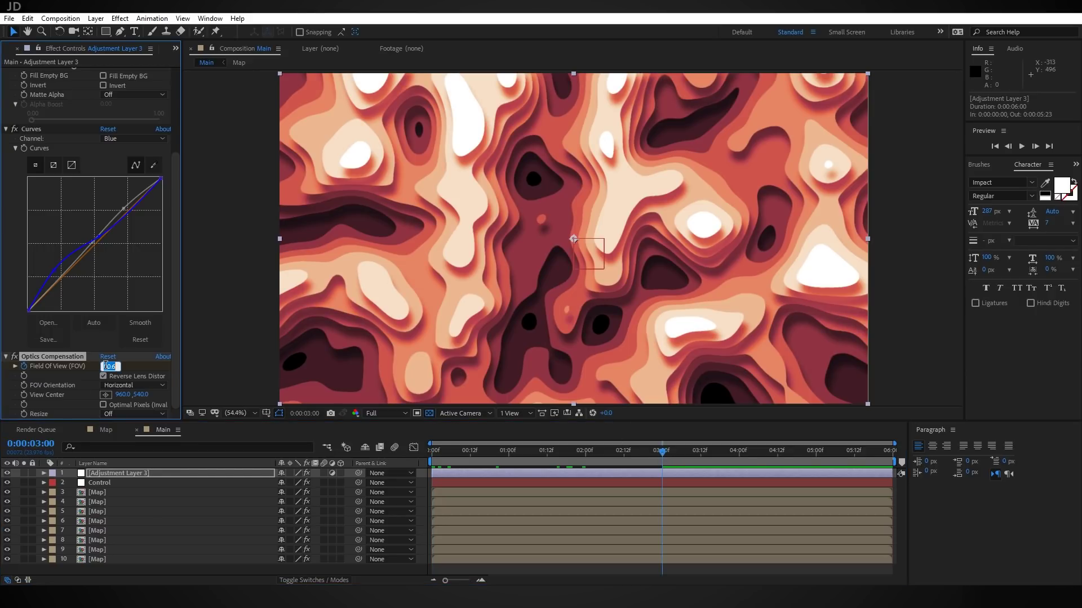
type("0")
key("Return")
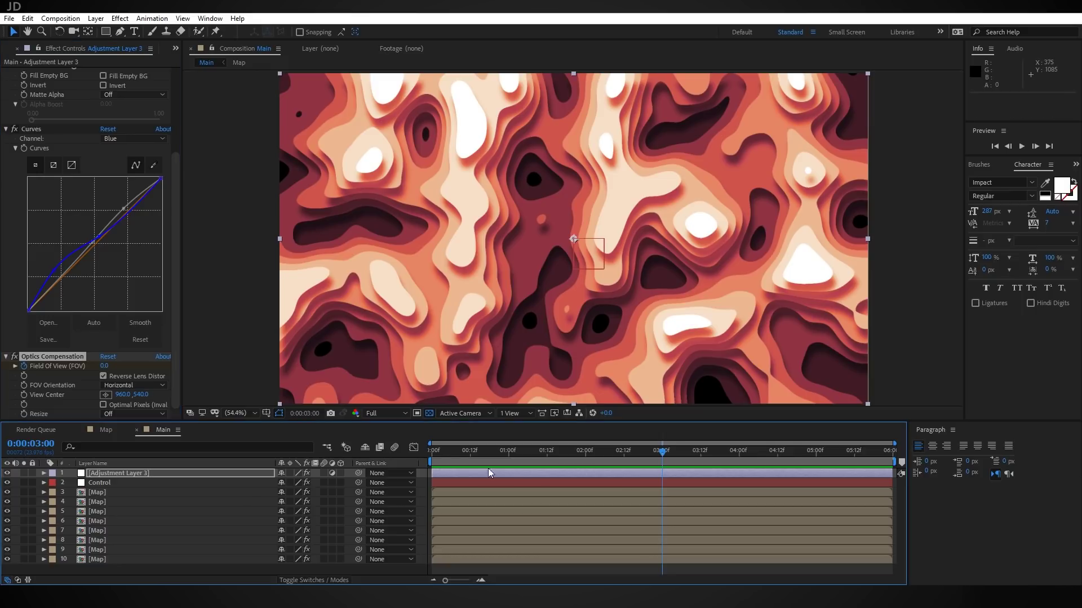
- Preview the shadow and lens distortion animation from the start of the composition
left_click(433, 452)
key("space")
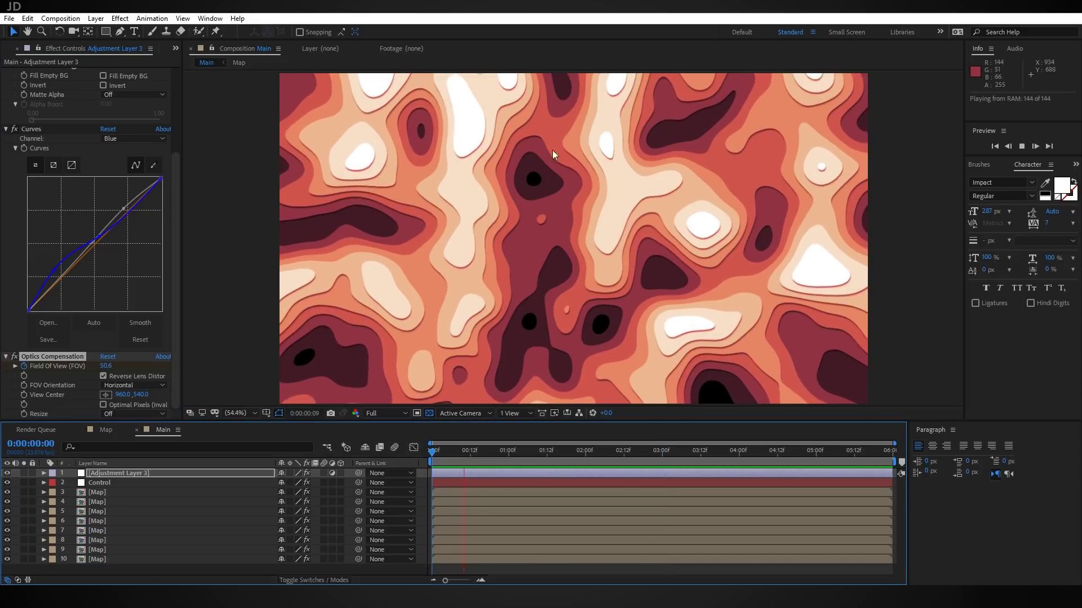
key("space")
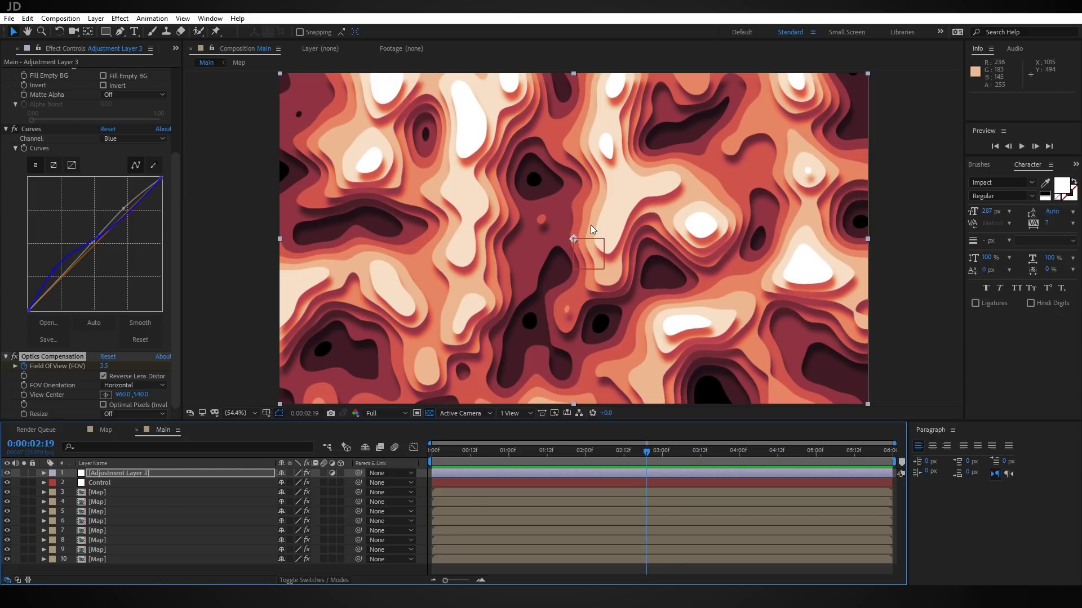
- Reveal the Control layer's keyframes at 0:00:03:00, and add an adjustment layer named Depth directly above Control
key("ctrl+Down")
key("u")
key("k")
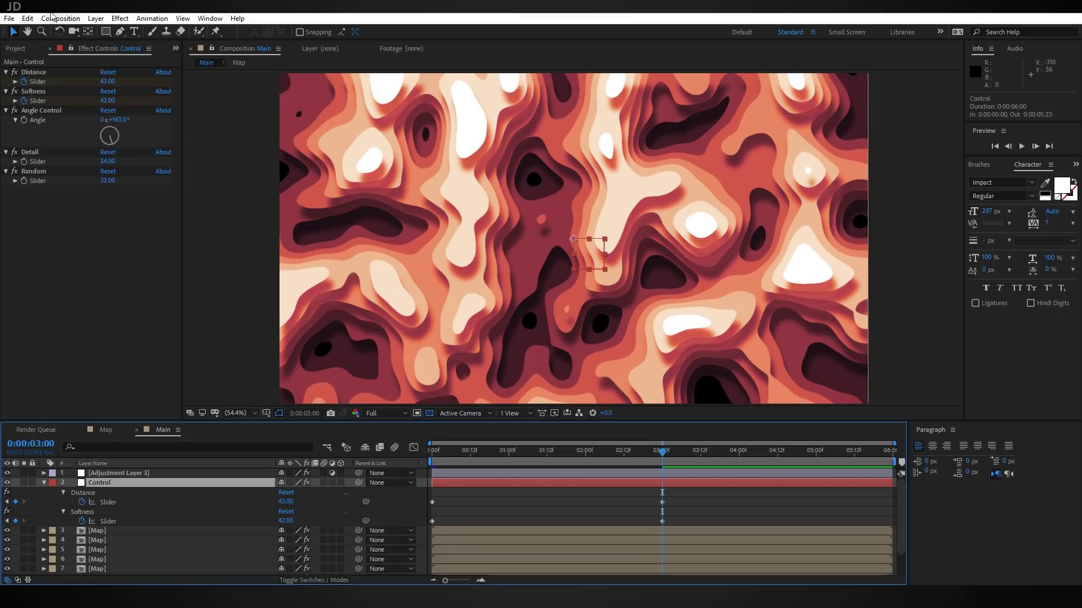
left_click(95, 18)
mouse_move(107, 26)
left_click(311, 110)
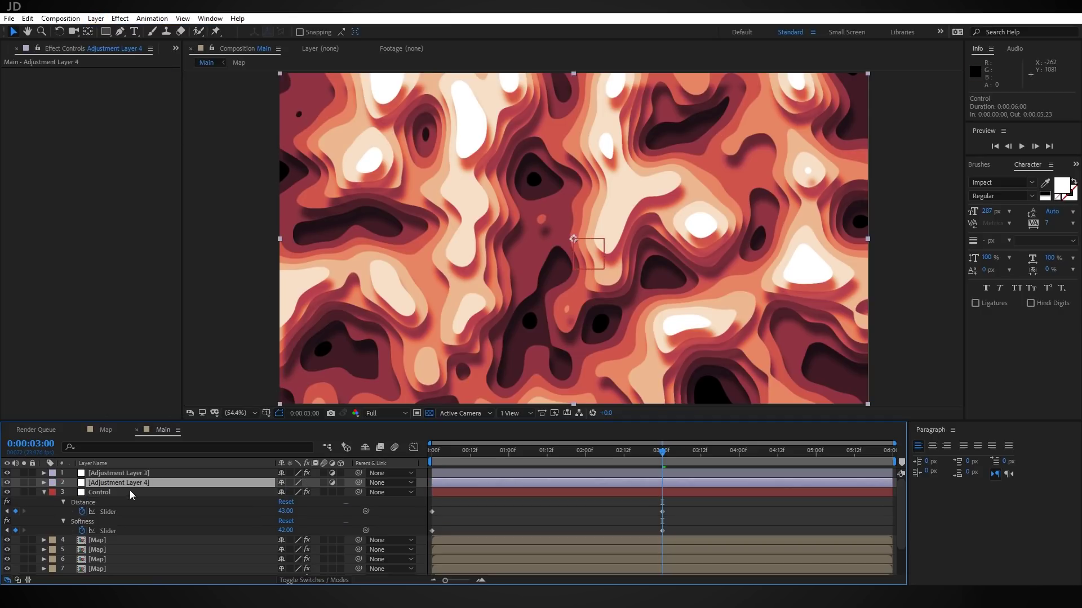
key("Return")
type("Depth")
key("Return")
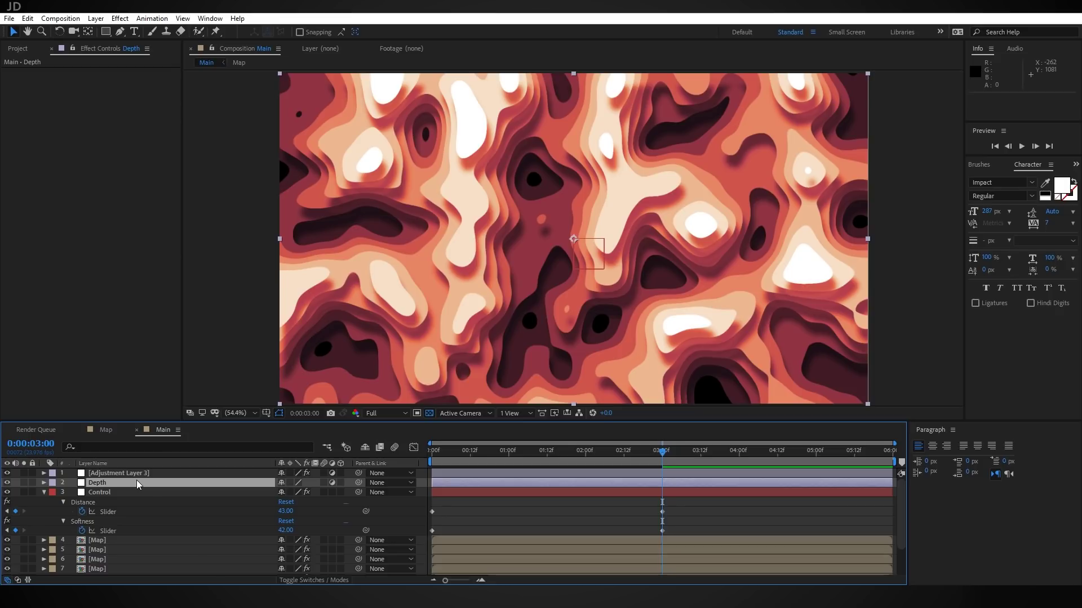
- Apply the Camera Lens Blur effect to the Depth layer
key("ctrl+space")
type("camera")
key("Return")
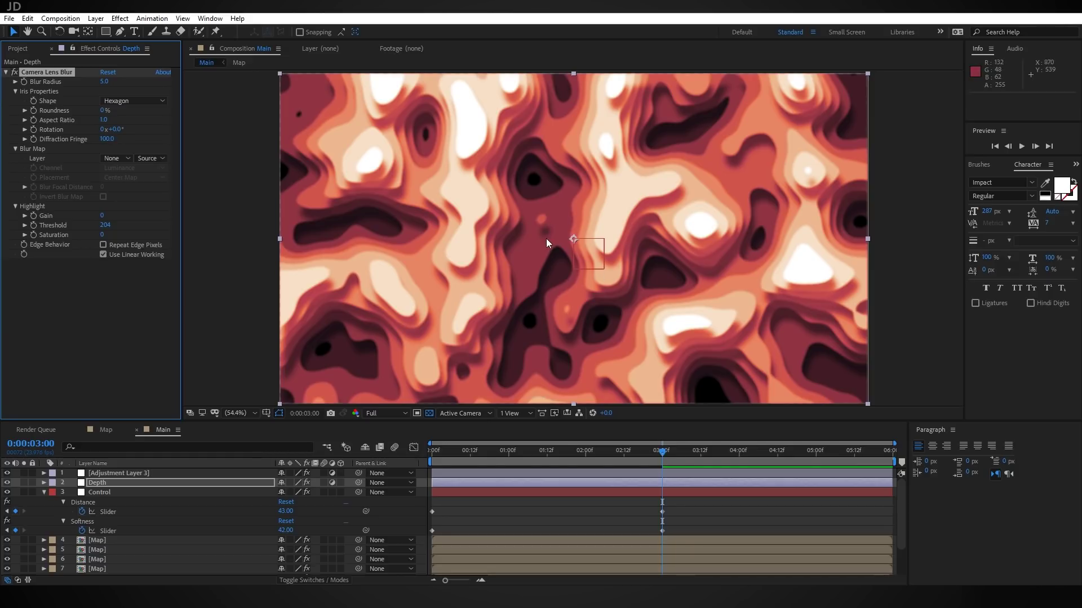
- Check the Map composition, and assign the topmost Map layer with Source as the Camera Lens Blur's blur map
left_click(108, 430)
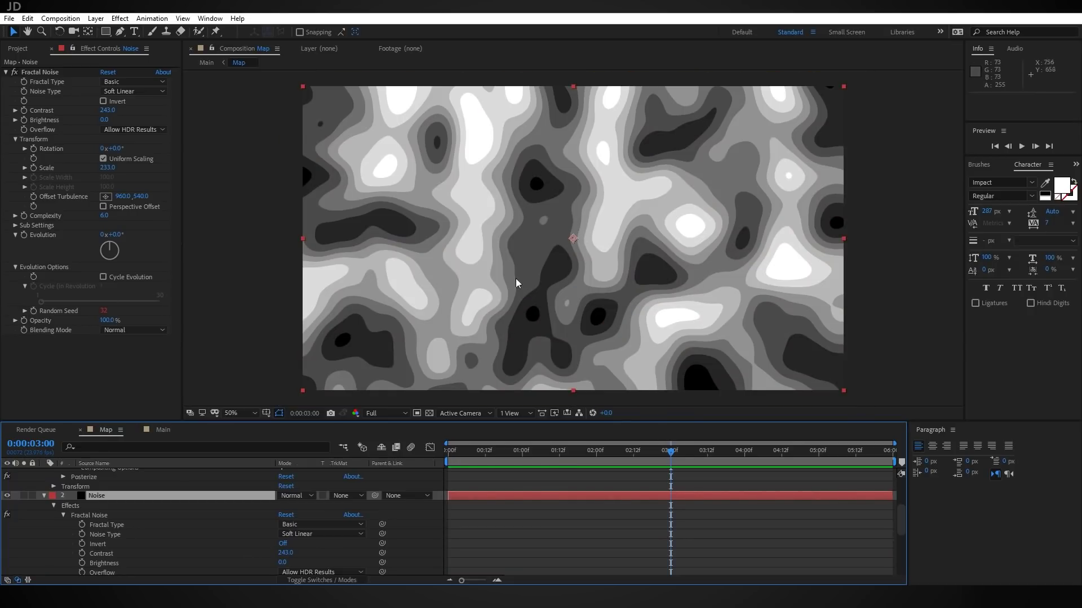
left_click(162, 431)
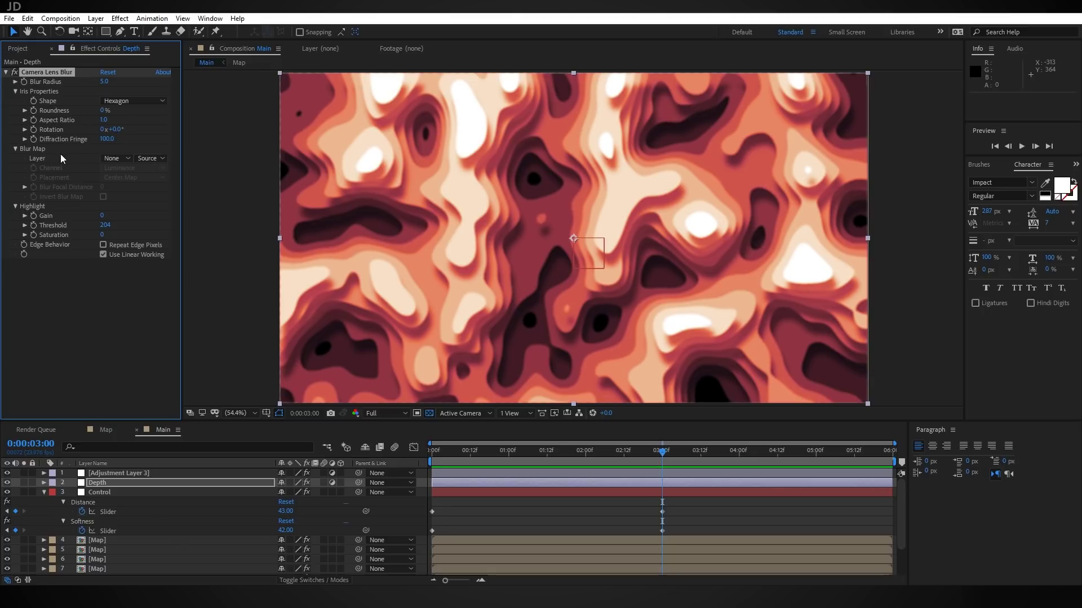
left_click(109, 159)
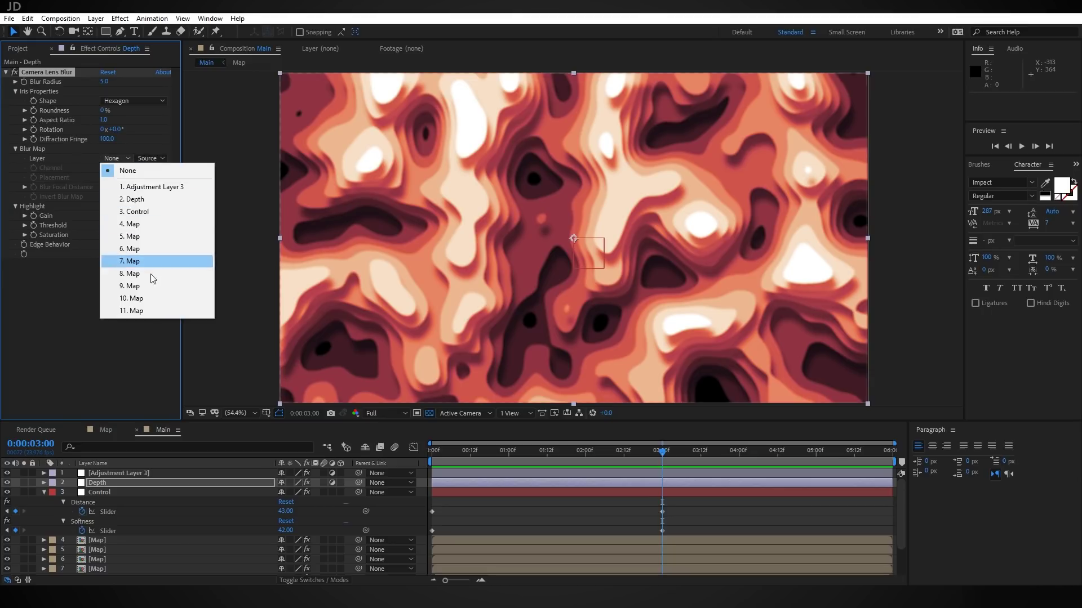
left_click(147, 229)
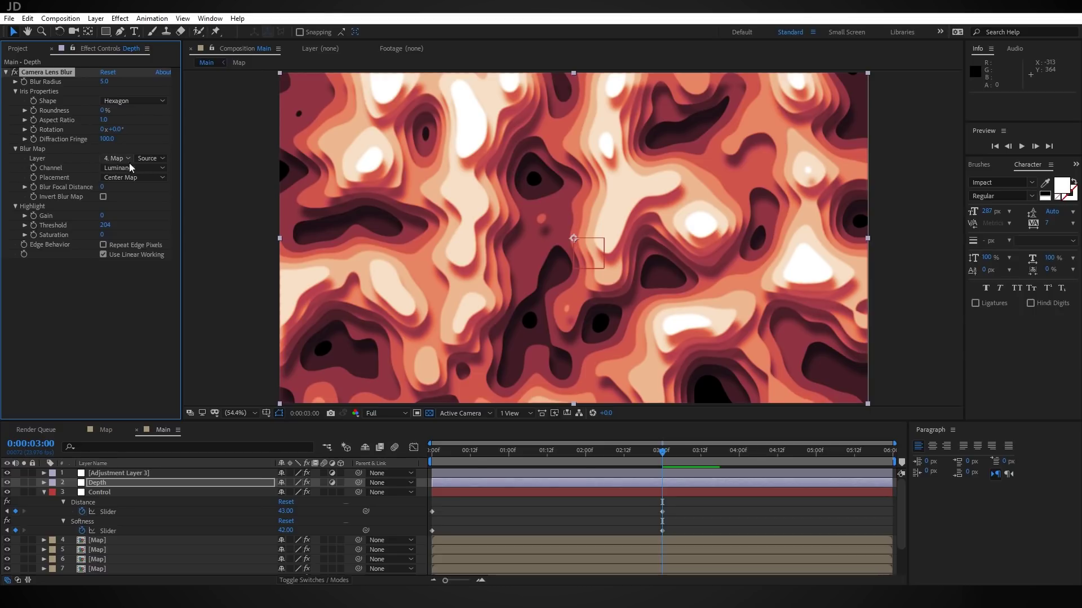
left_click(113, 431)
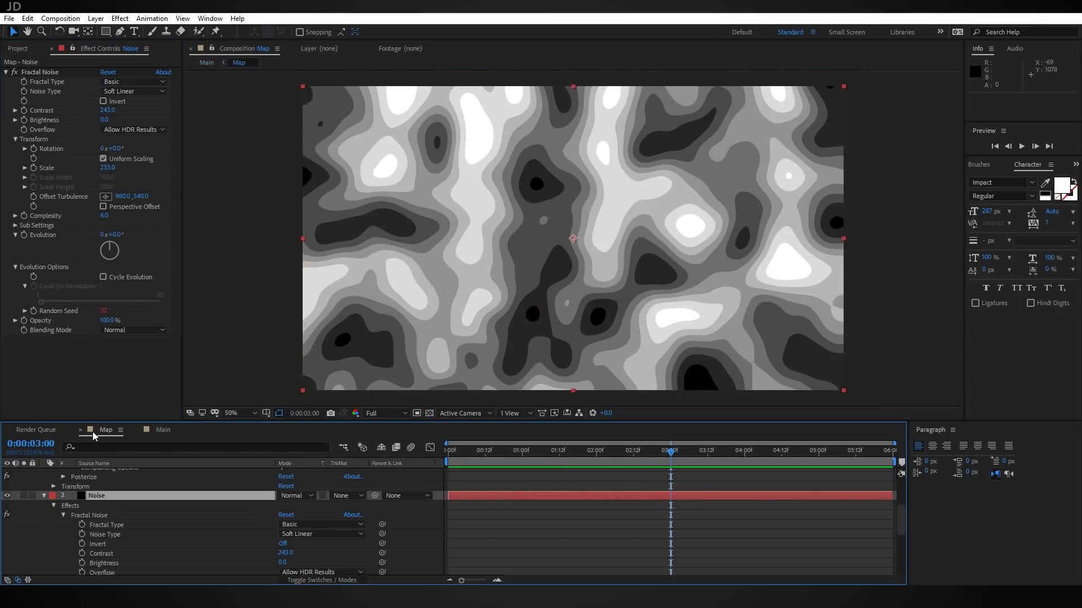
left_click(158, 430)
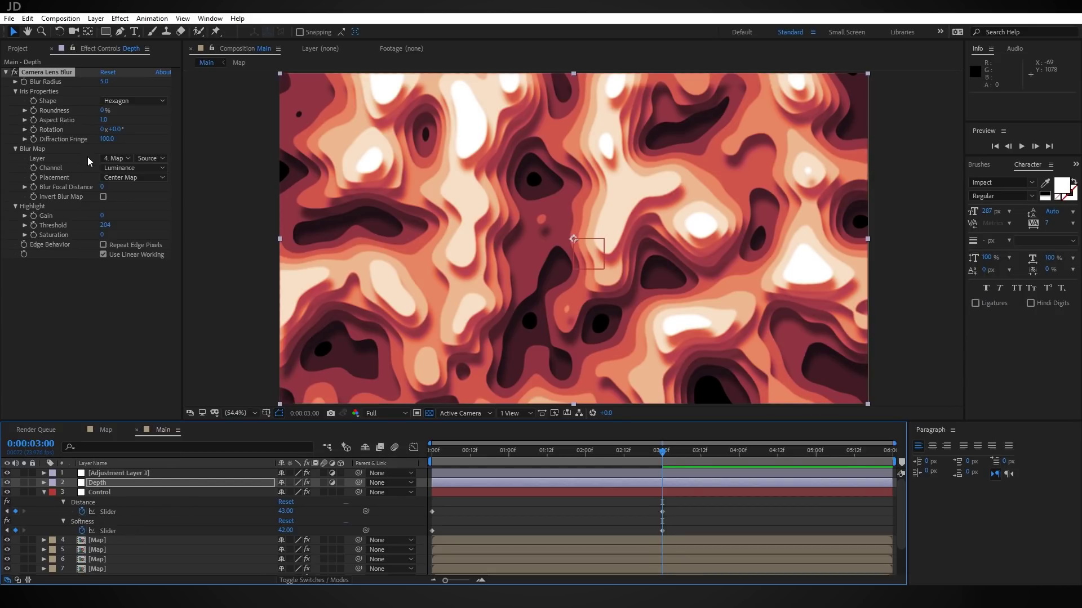
left_click(149, 159)
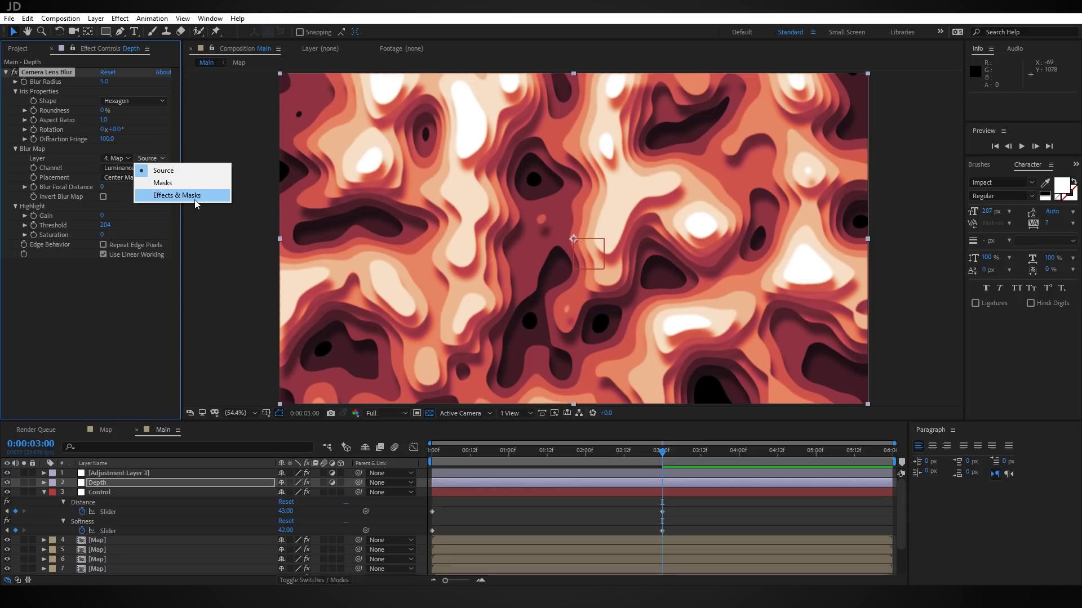
left_click(163, 170)
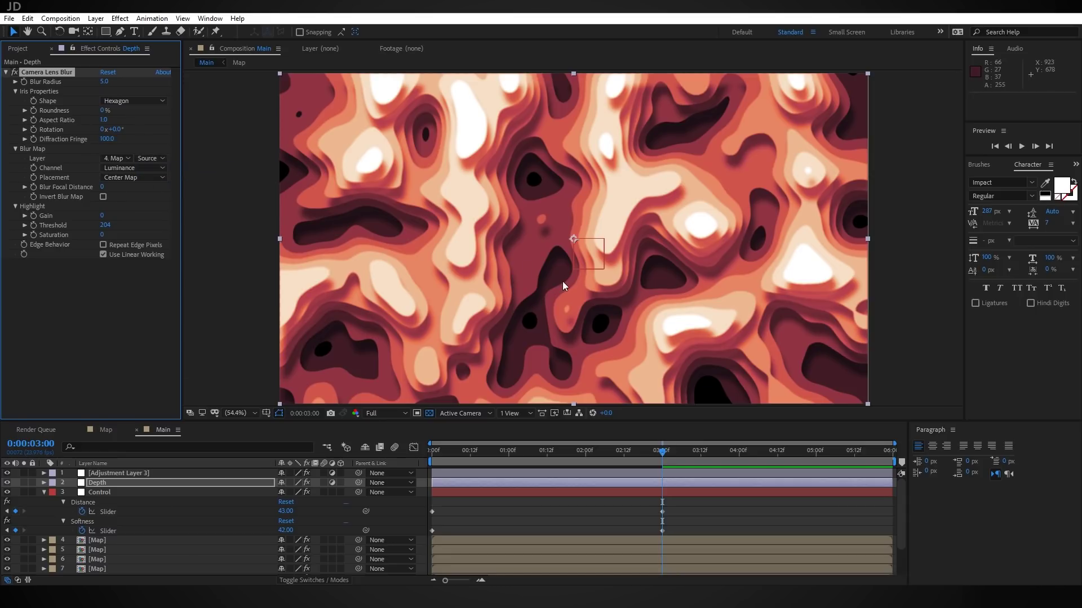
- Set the Camera Lens Blur's Blur Radius to 15 and Blur Focal Distance to 255
left_click(103, 82)
type("15")
key("Return")
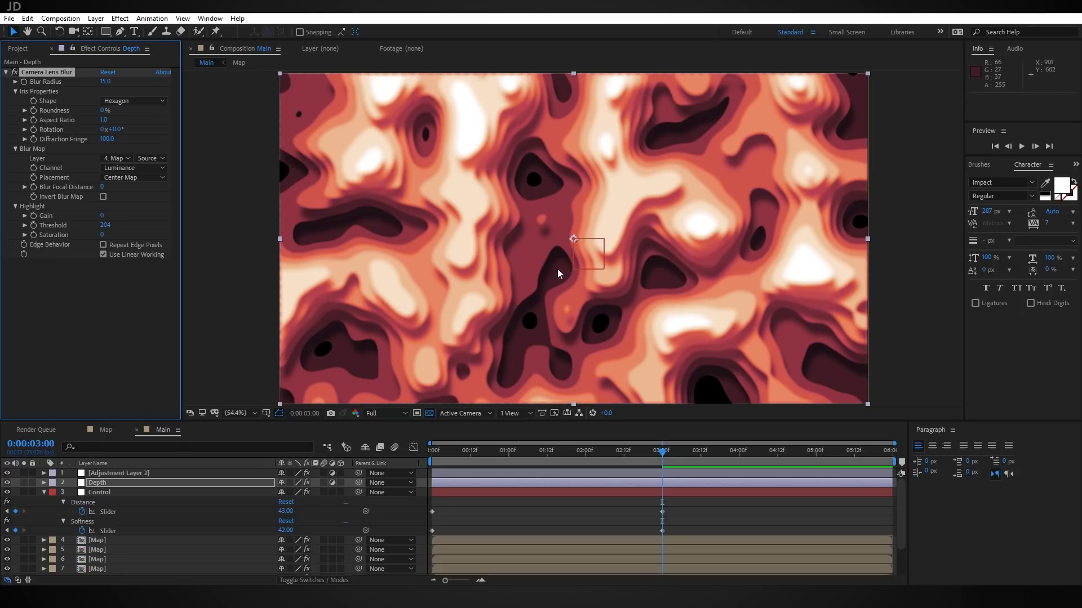
scroll(573, 242, "up", 2)
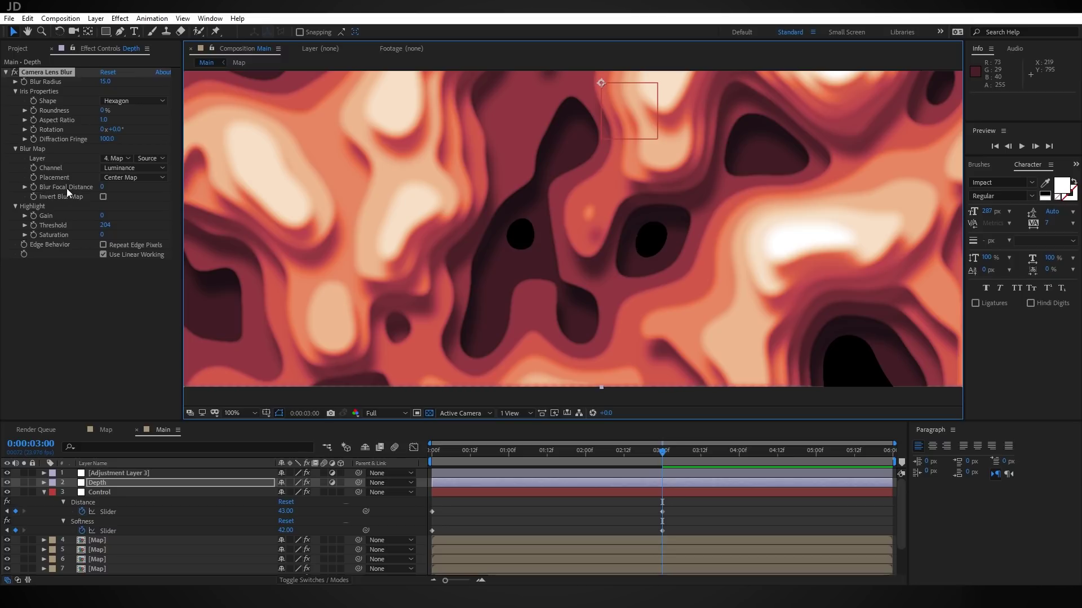
left_click_drag(105, 186, 286, 211)
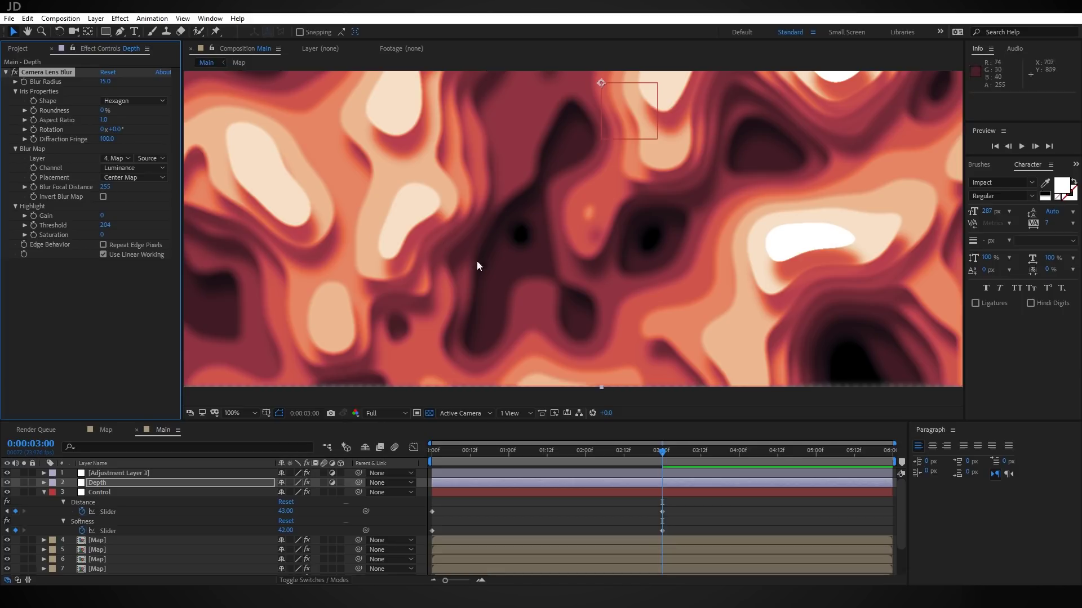
- Inspect the blurred frame edges, enable Repeat Edge Pixels on the Camera Lens Blur, and fit the composition in view
left_click_drag(526, 238, 550, 283)
scroll(657, 201, "down", 2)
left_click_drag(657, 202, 578, 260)
key("v")
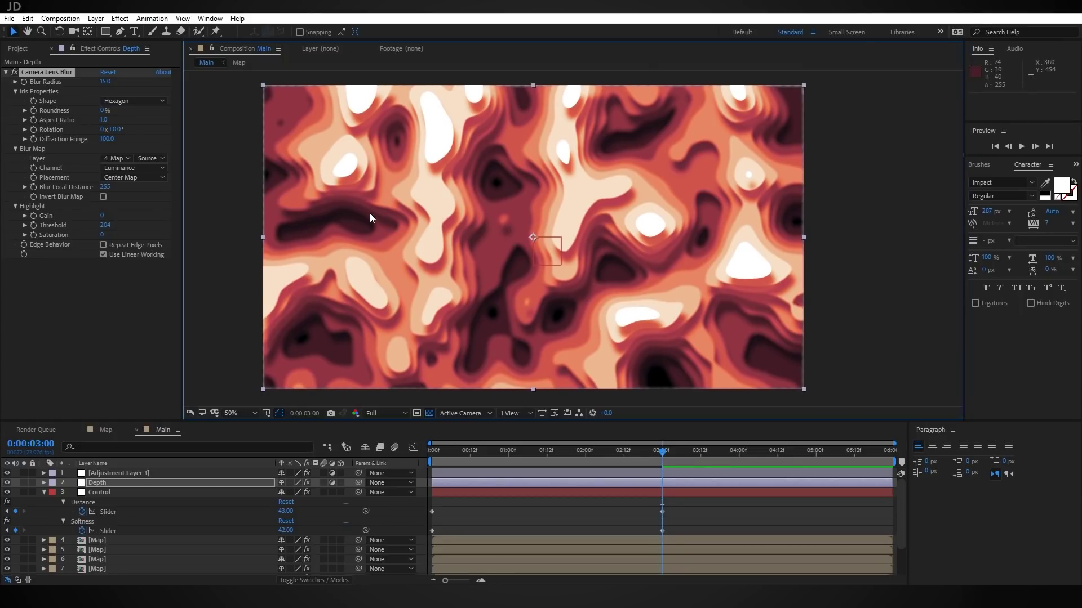
key("h")
left_click_drag(370, 213, 420, 252)
scroll(491, 248, "up", 2)
left_click_drag(491, 248, 396, 190)
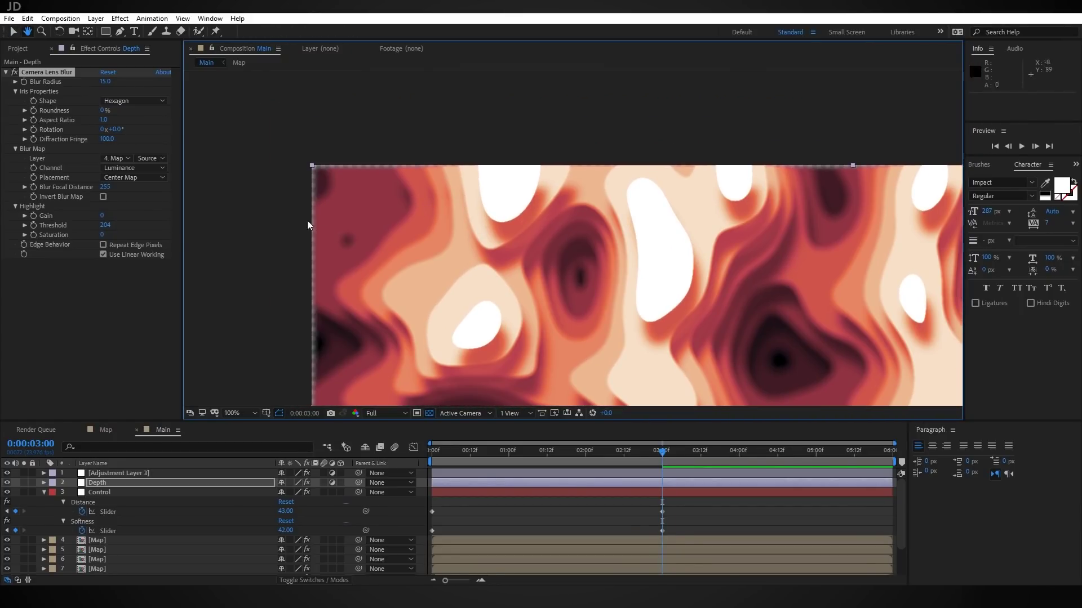
key("v")
left_click(103, 245)
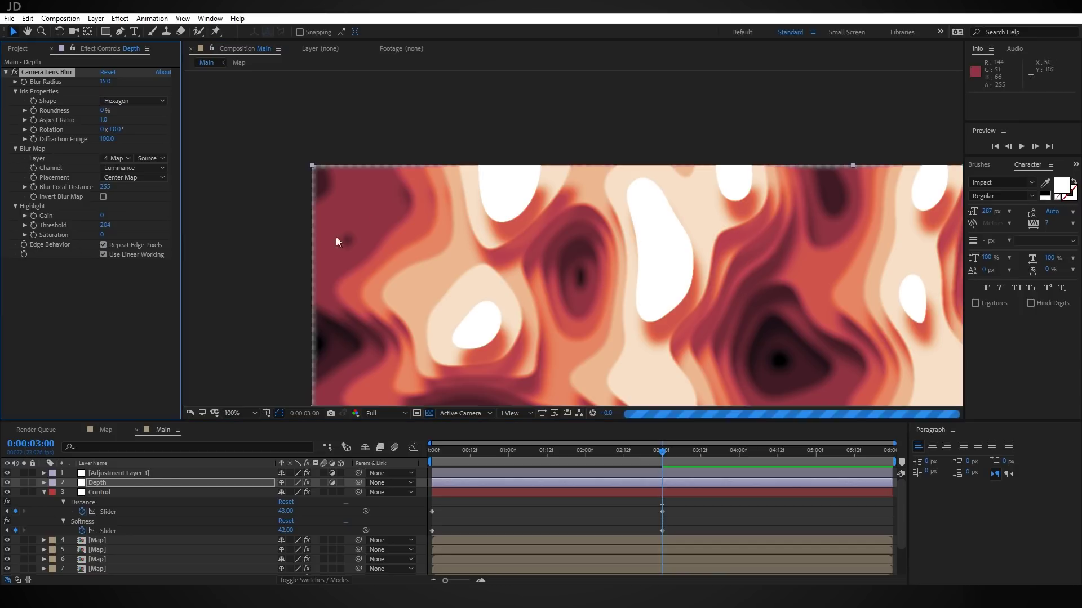
left_click(238, 418)
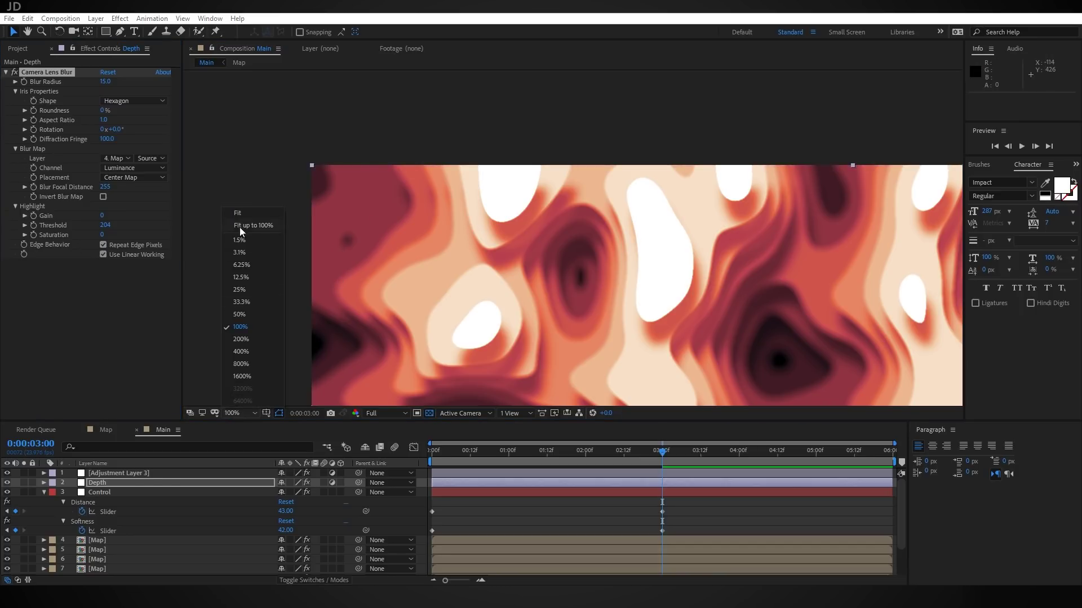
left_click(241, 218)
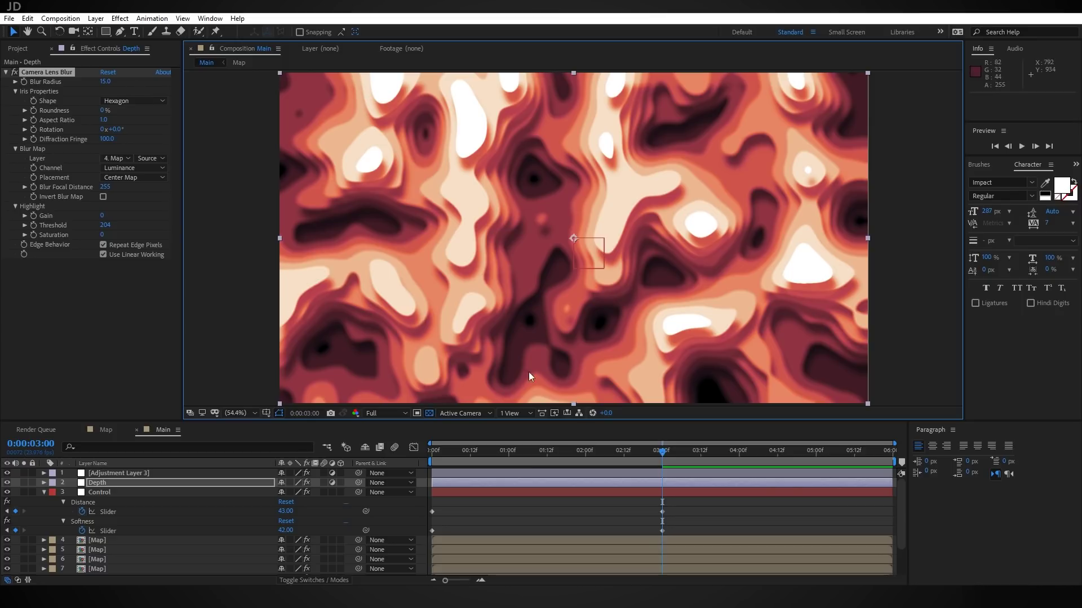
- Keyframe the Depth layer's Blur Radius at 0 on the first frame and 15 at 0:00:03:00
key("ctrl+z")
key("Home")
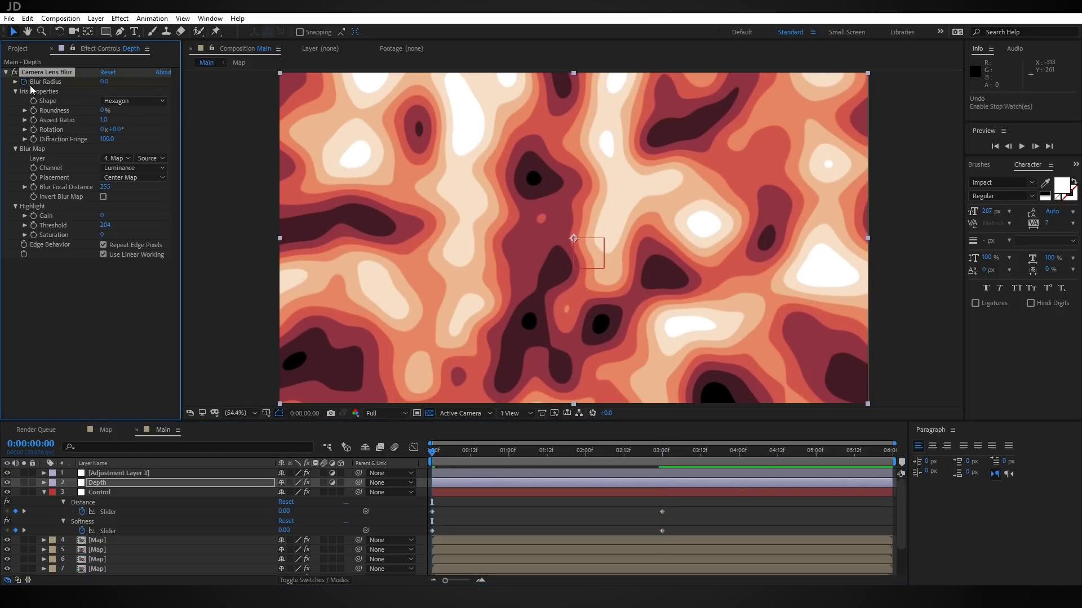
left_click(662, 450)
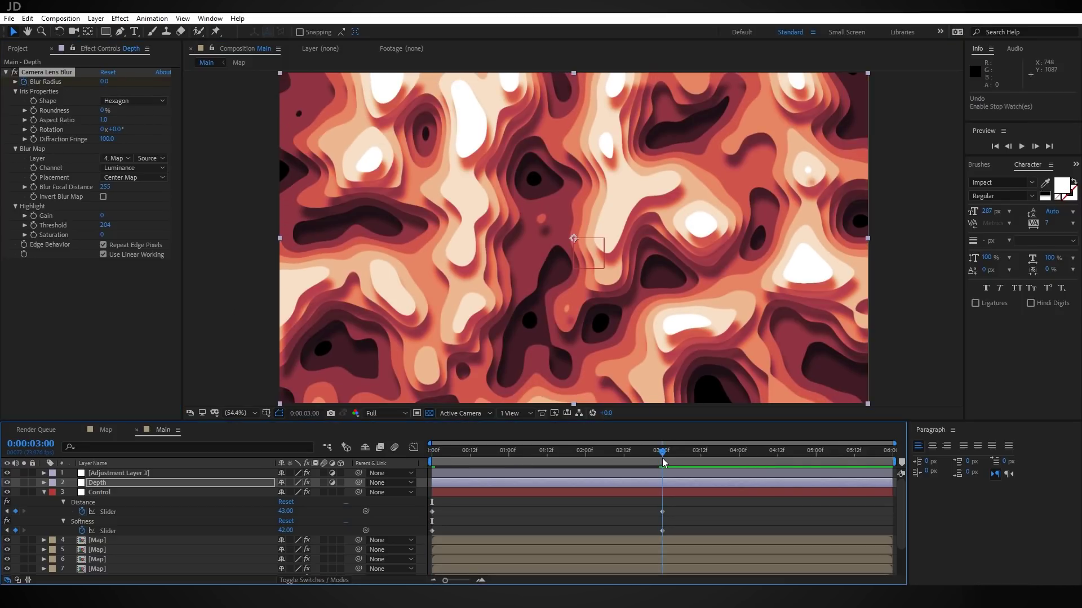
left_click(105, 81)
key("Return")
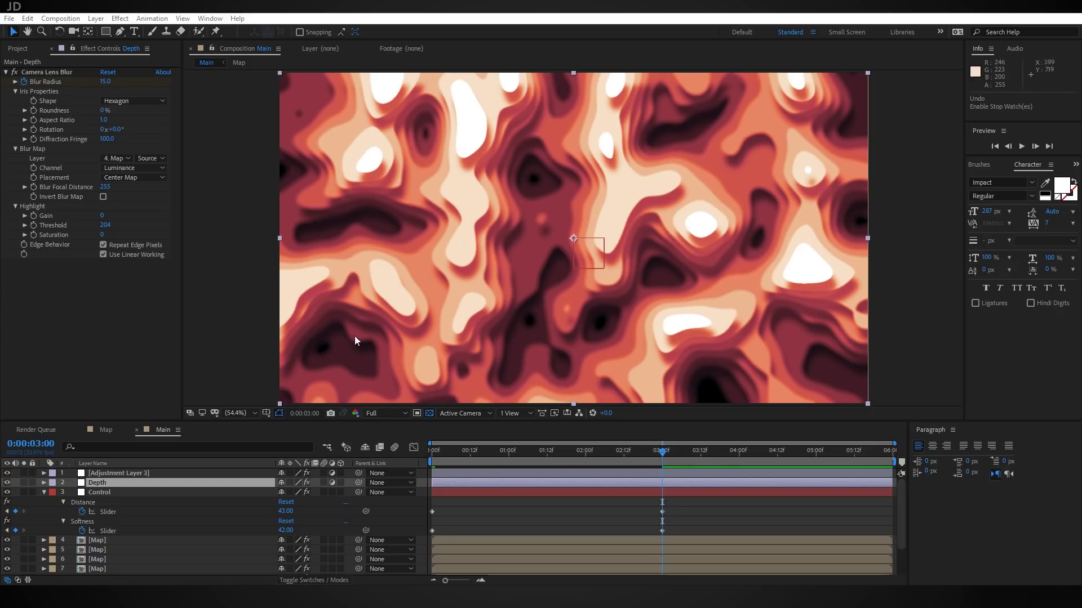
- In the Map composition, add a black solid layer and place it between Adjustment Layer 2 and the Noise layer
left_click(106, 429)
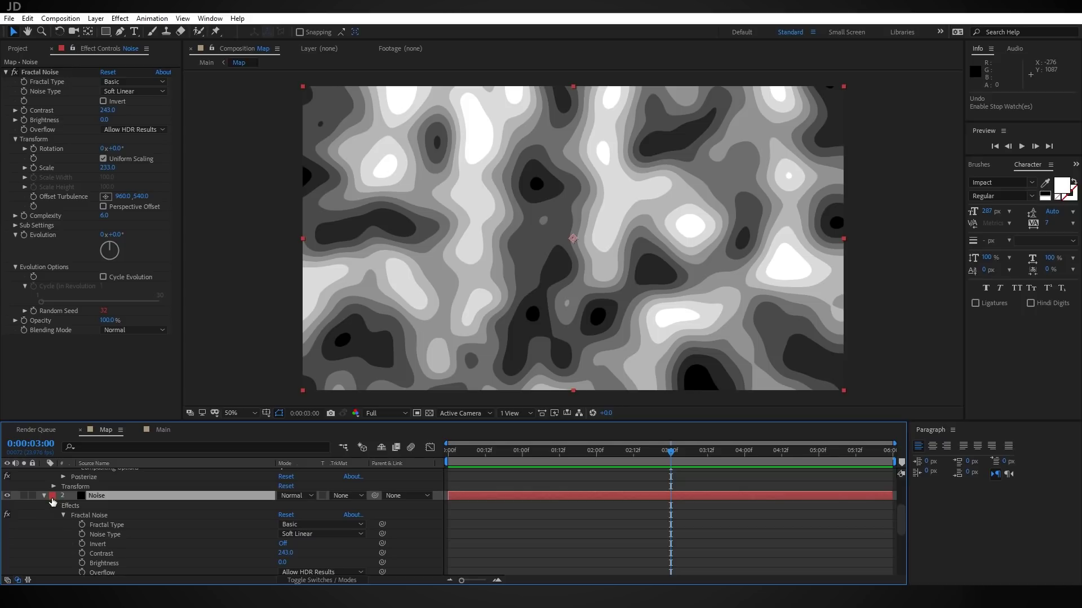
scroll(76, 504, "down", 3)
scroll(49, 497, "up", 1)
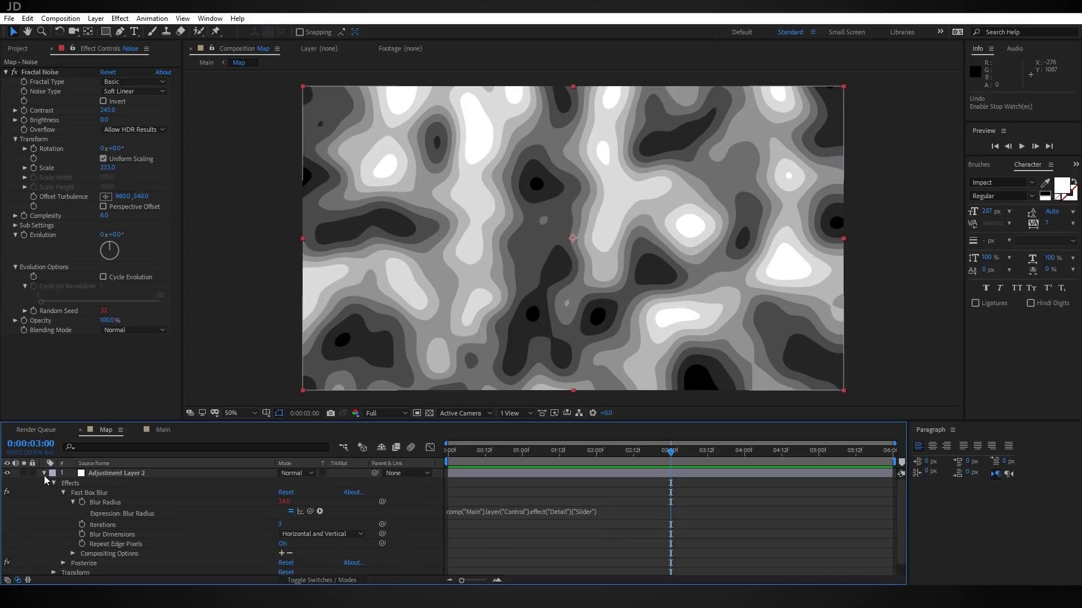
left_click(44, 475)
left_click(110, 516)
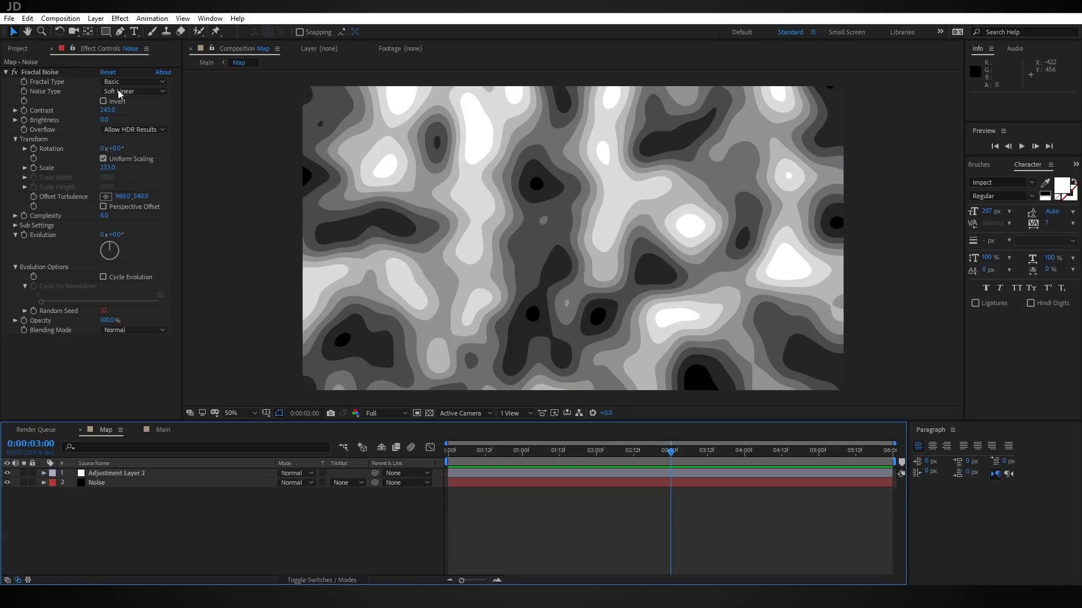
left_click(96, 18)
mouse_move(106, 34)
left_click(300, 45)
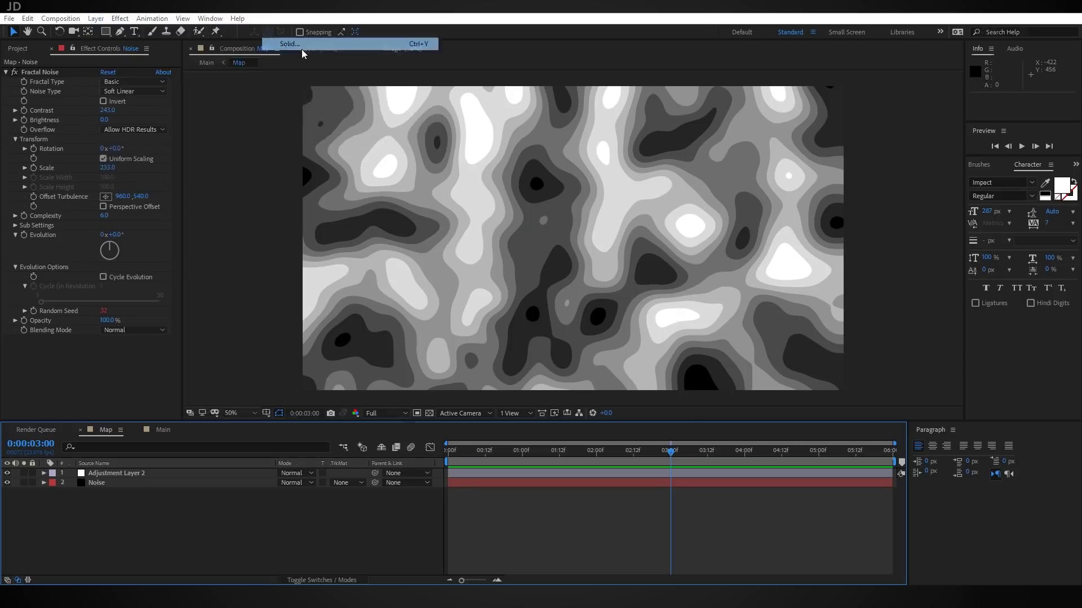
left_click(588, 423)
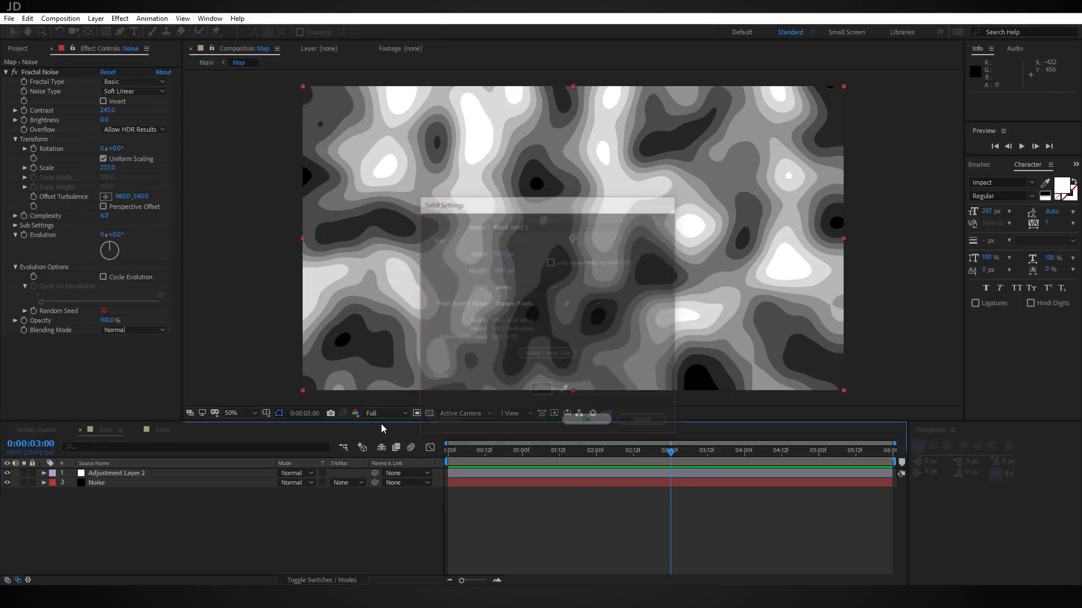
left_click_drag(114, 476, 118, 485)
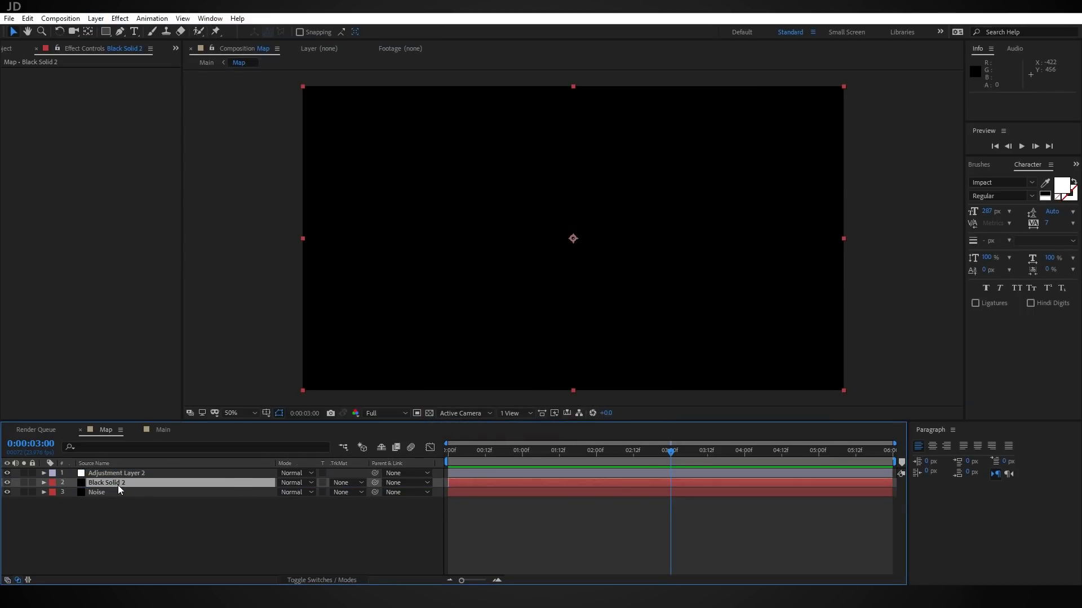
- Draw an elliptical mask about 956 by 528 px on the black solid, centred in the frame
left_click_drag(106, 34, 158, 63)
left_click_drag(572, 239, 709, 312)
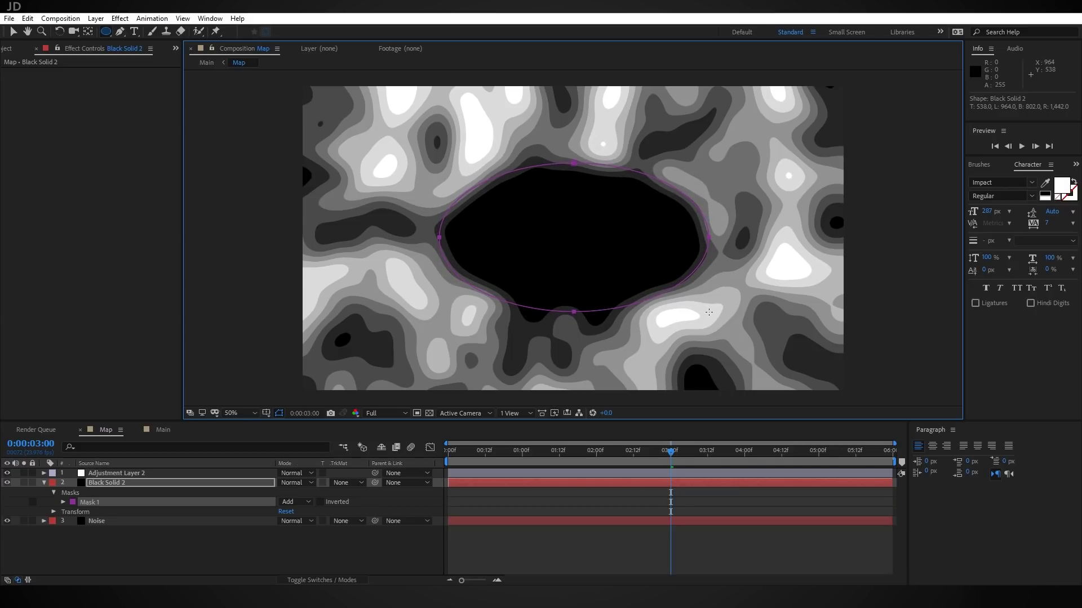
left_click(14, 32)
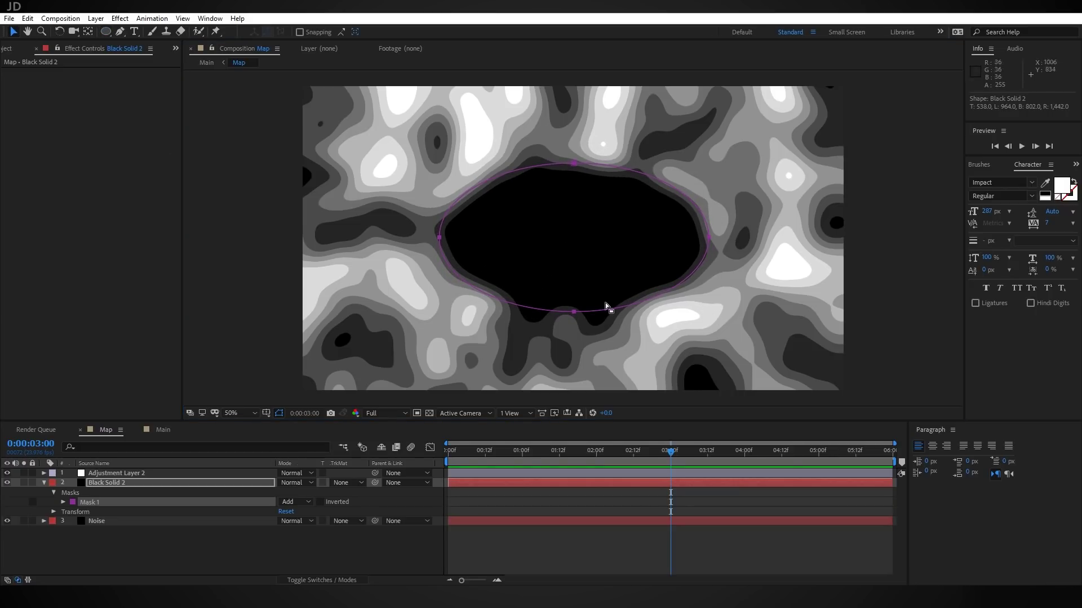
- Move the bottom vertex of the solid's elliptical mask slightly upward and check the result in the Main composition
left_click(110, 476)
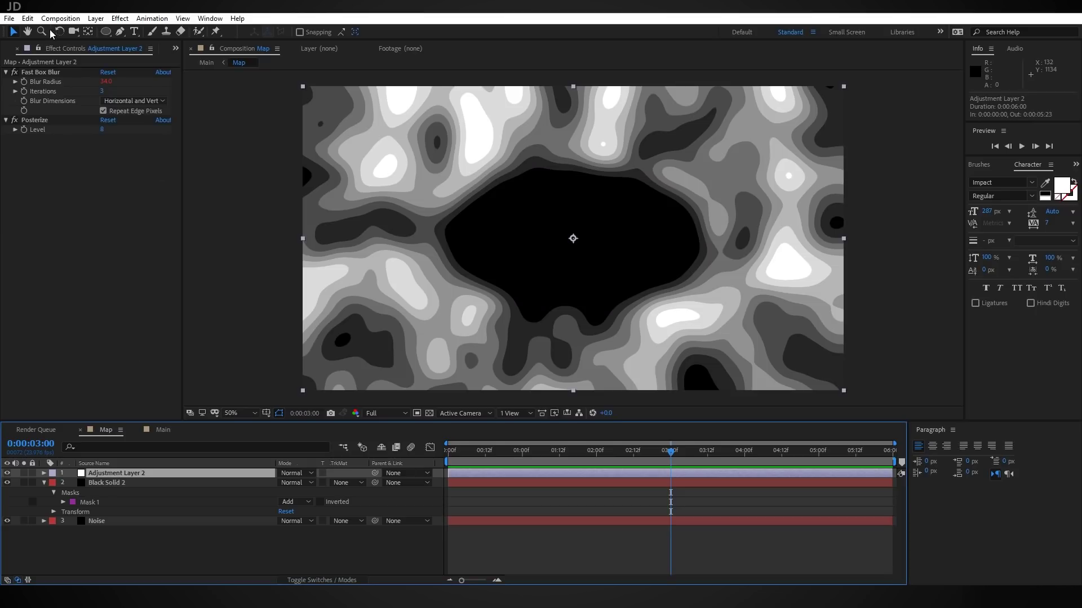
left_click(123, 482)
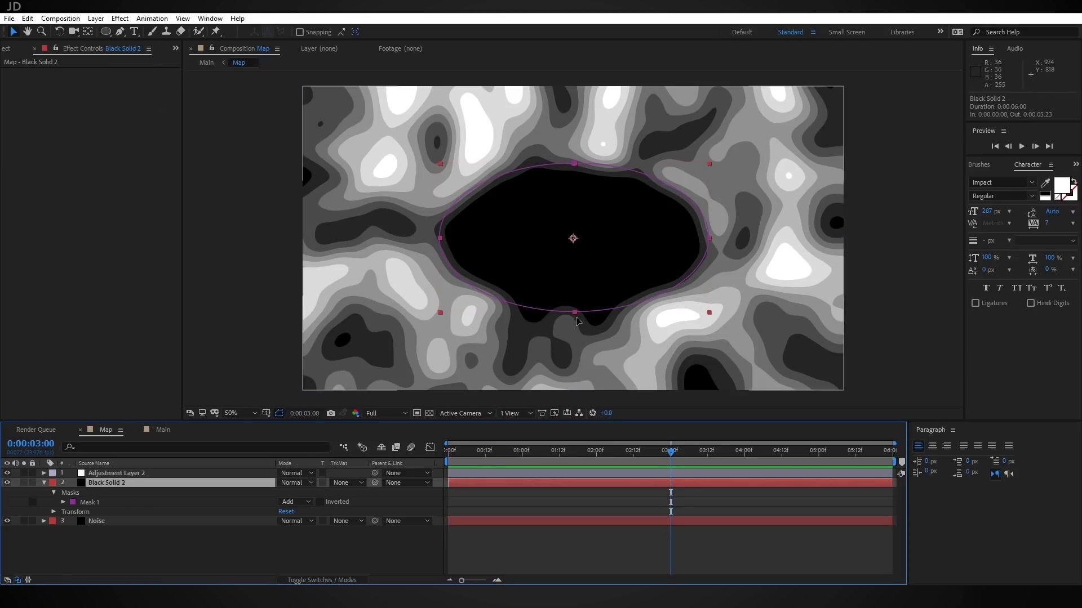
mouse_move(576, 317)
left_mouse_down()
mouse_move(455, 356)
mouse_move(476, 367)
mouse_move(703, 365)
mouse_move(620, 315)
mouse_move(588, 367)
mouse_move(577, 305)
left_mouse_up()
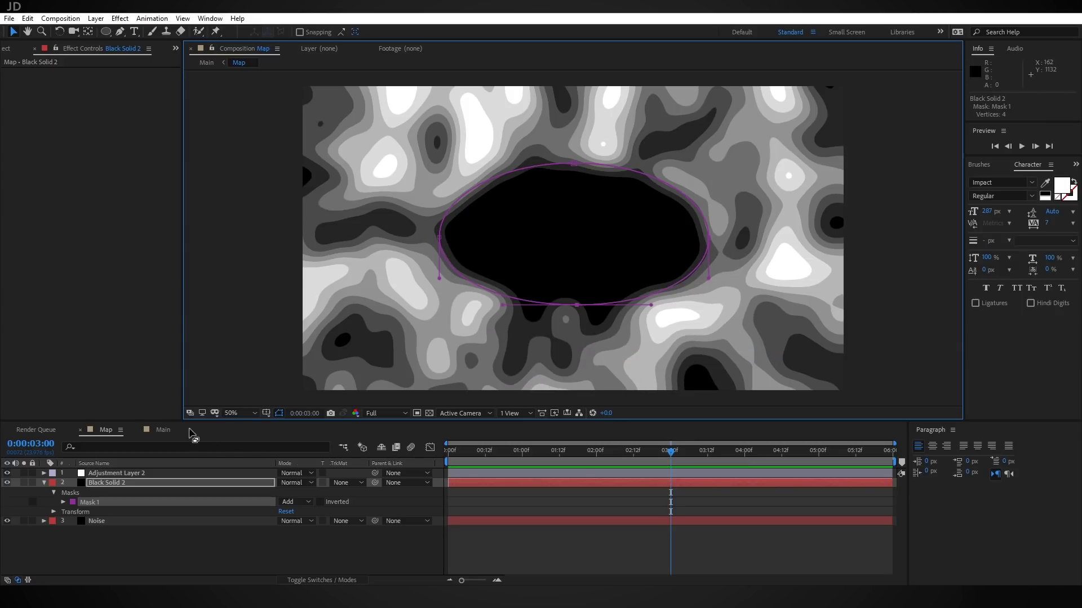
left_click(162, 430)
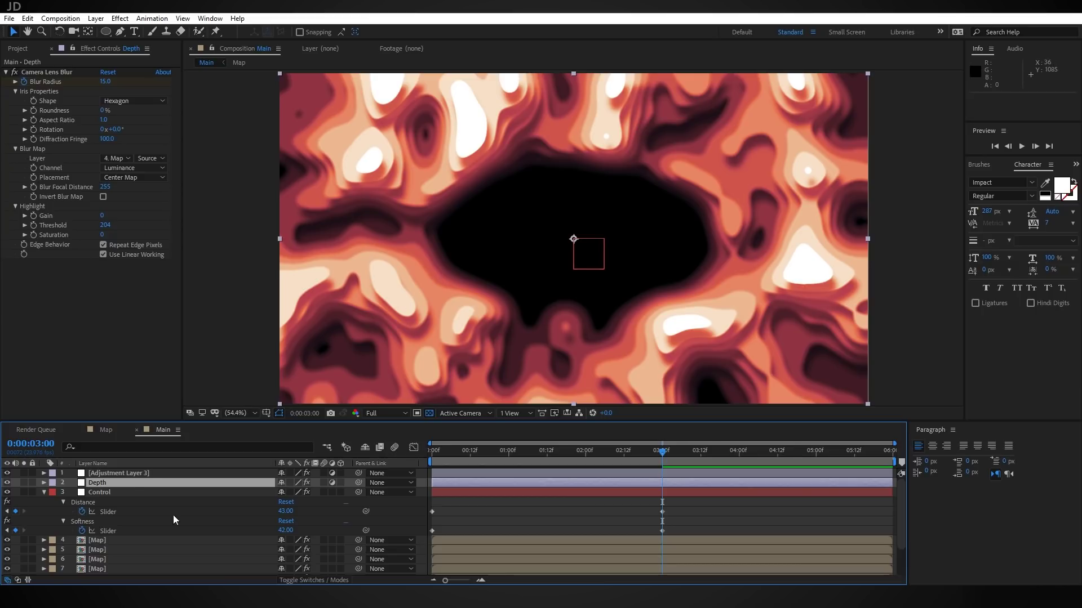
- Add the text ROCK to the Map composition, centre it in the black ellipse, and place its layer beneath Adjustment Layer 2
left_click(109, 432)
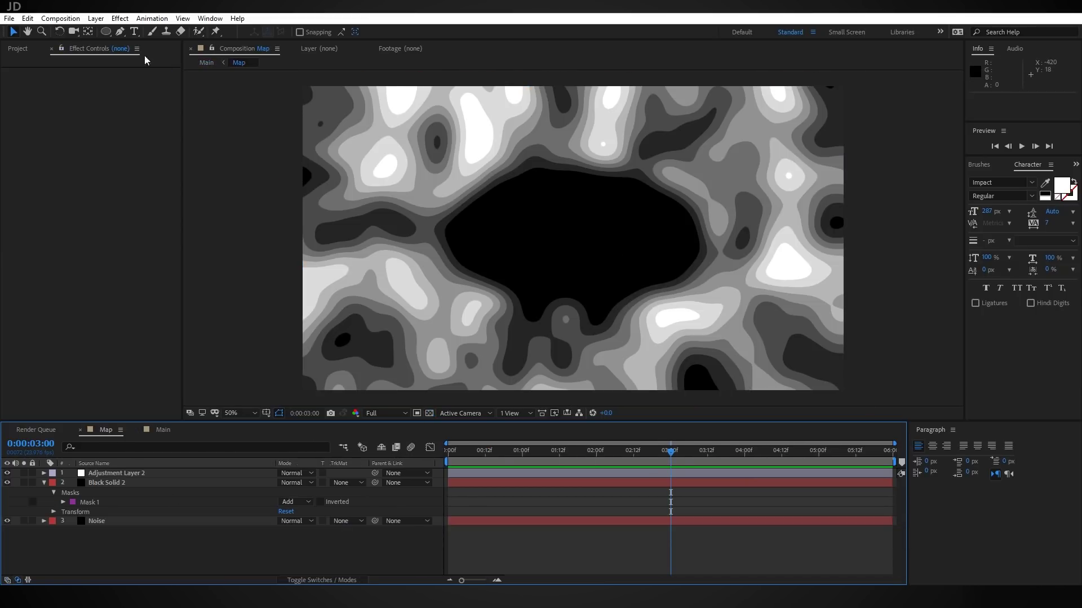
left_click(135, 32)
left_click(493, 230)
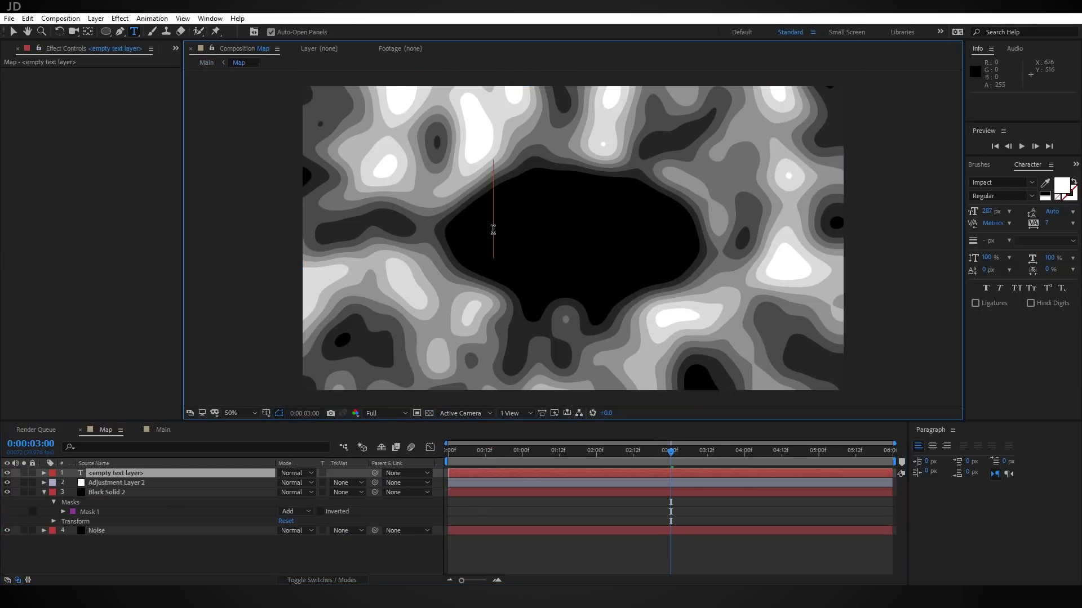
type("ROCK")
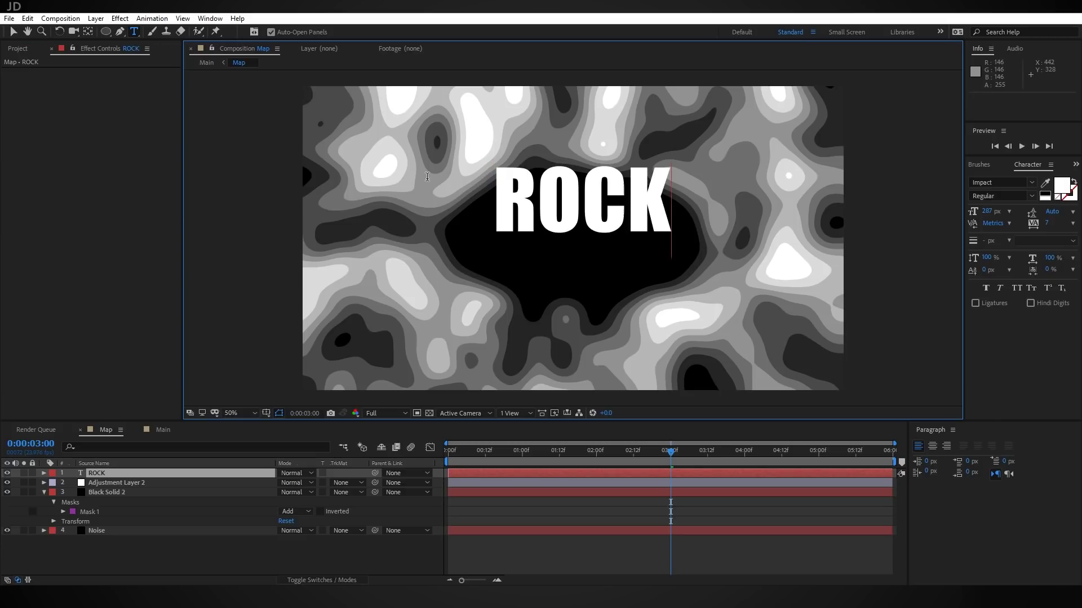
left_click(14, 32)
left_click_drag(620, 208, 612, 245)
left_click_drag(104, 474, 112, 488)
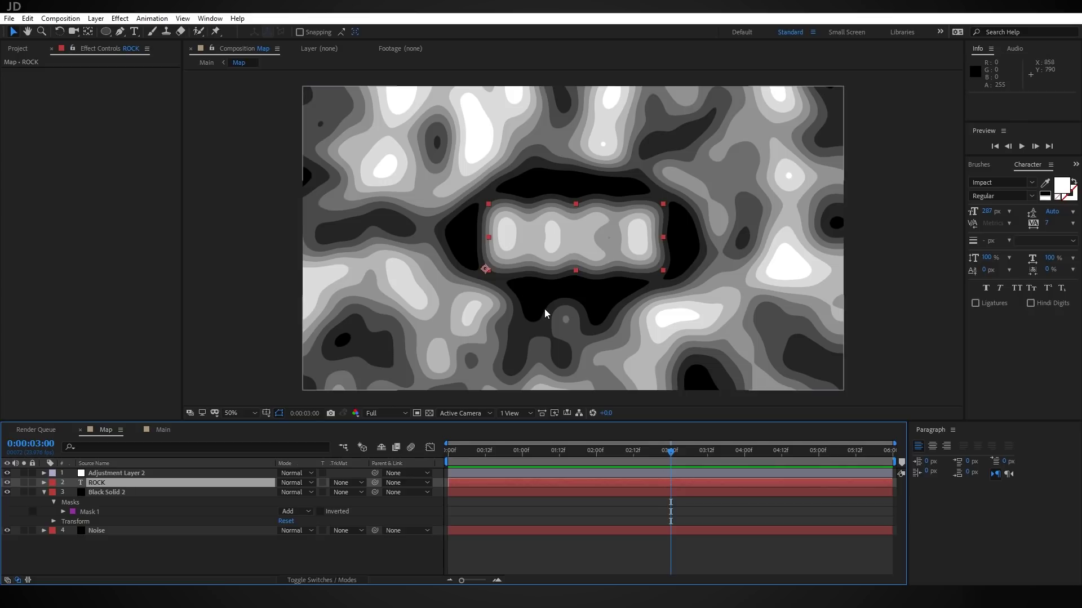
- Duplicate Adjustment Layer 2, then remove Posterize from the lower copy and Fast Box Blur from the upper one
left_click(102, 475)
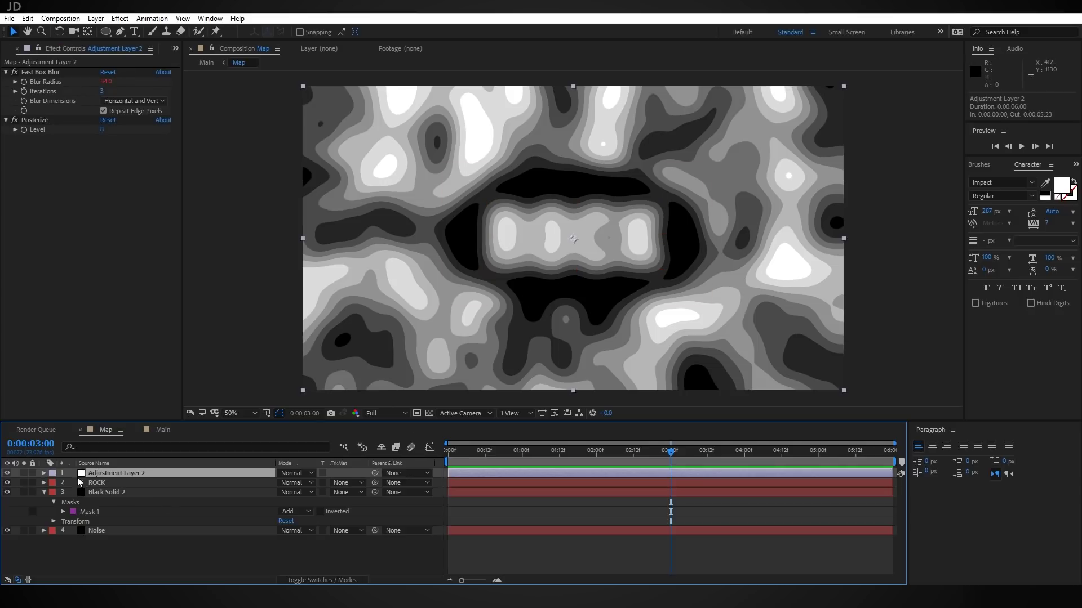
key("ctrl+d")
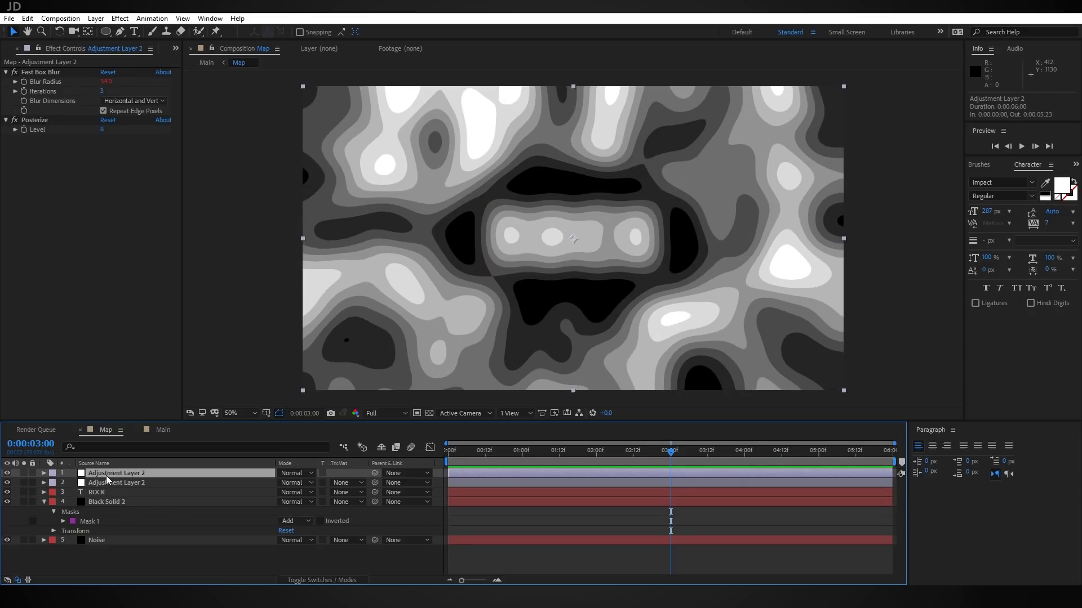
left_click(135, 483)
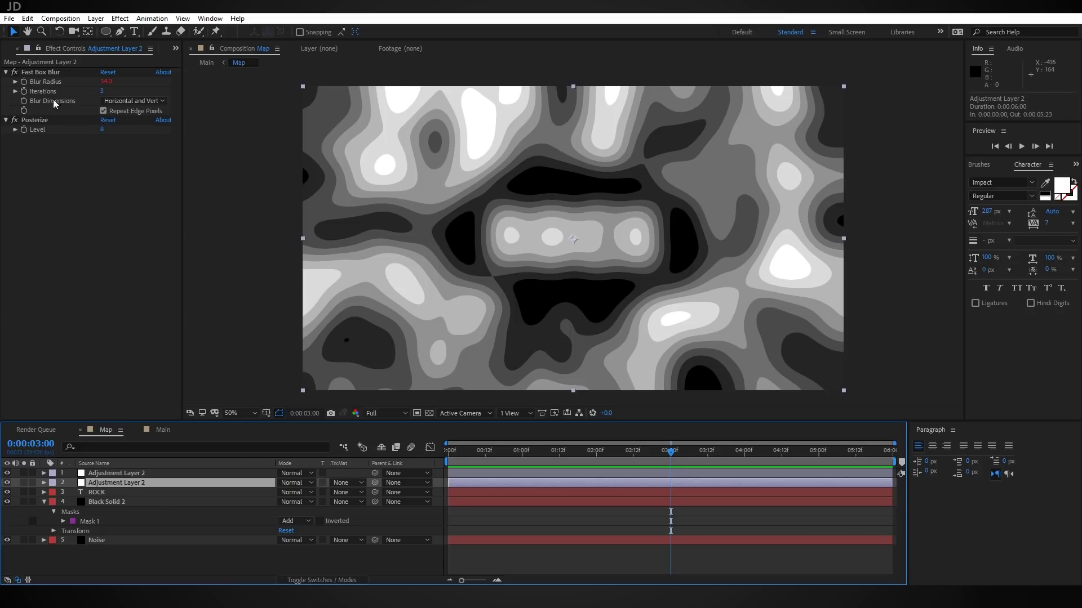
left_click(35, 120)
key("Delete")
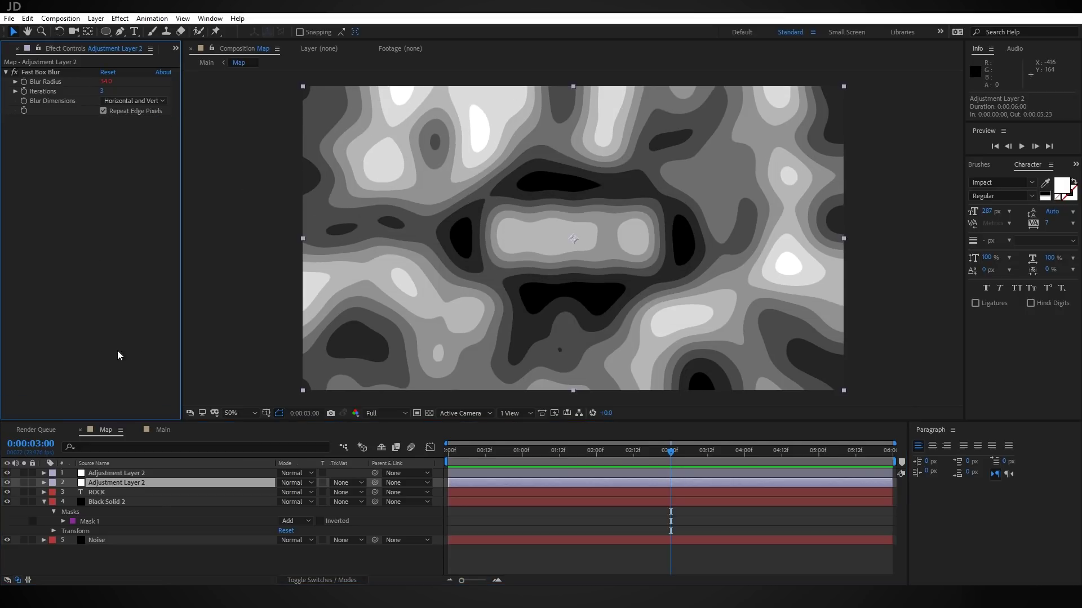
left_click(118, 475)
left_click(56, 72)
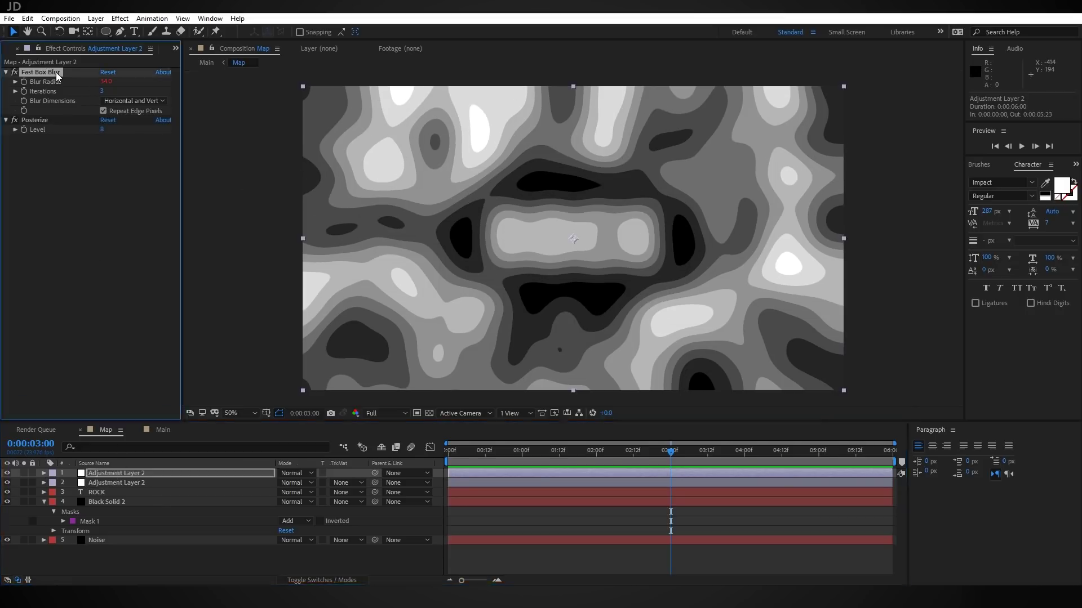
key("Delete")
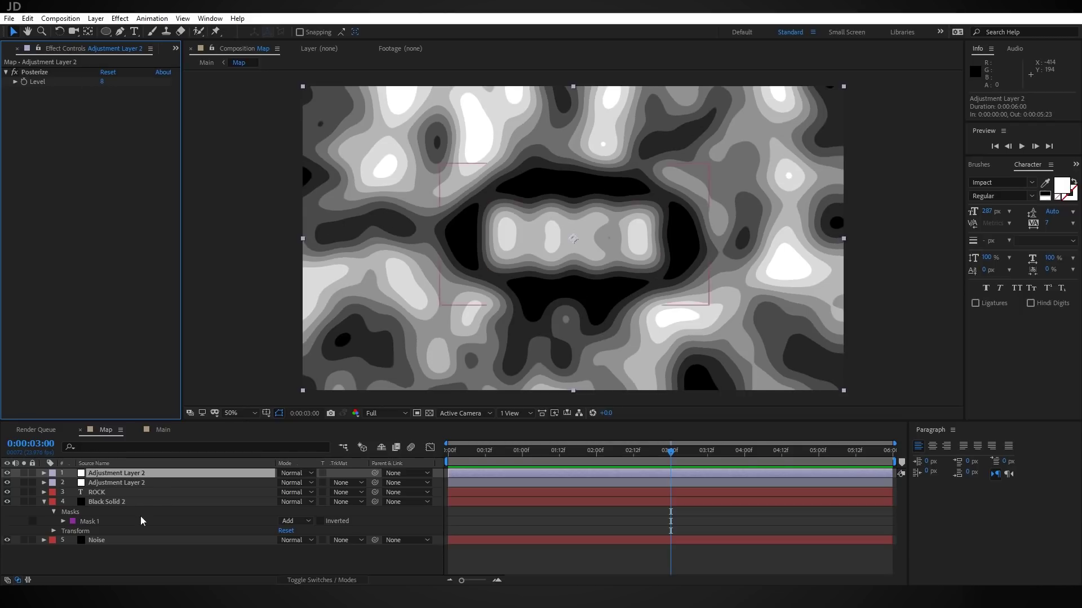
- Place the ROCK text layer between the Posterize adjustment layer and the Fast Box Blur adjustment layer
left_click(97, 492)
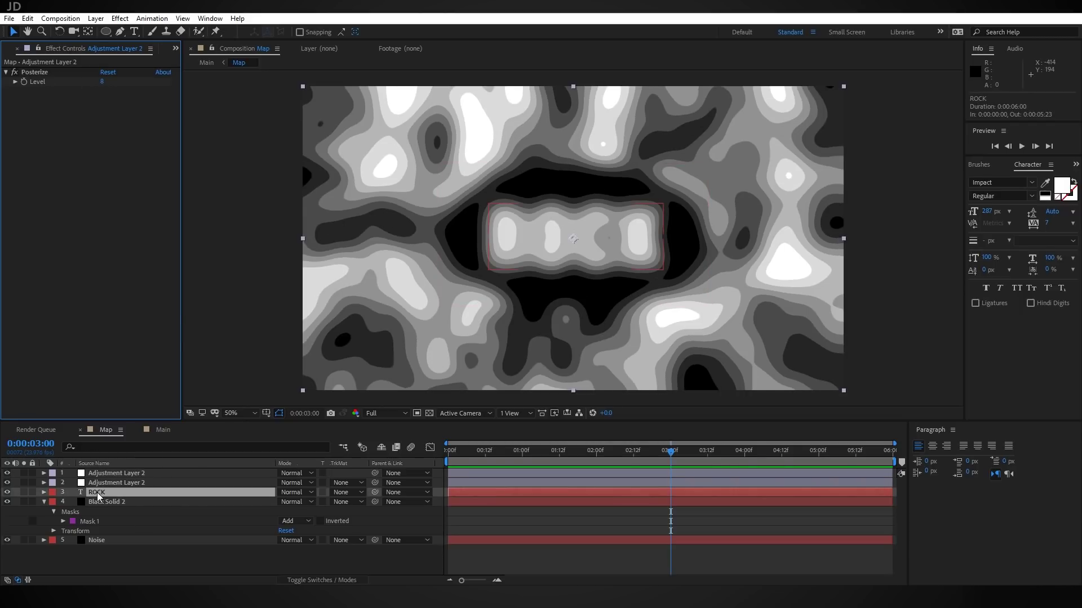
mouse_move(97, 494)
left_mouse_down()
mouse_move(120, 486)
mouse_move(111, 483)
left_mouse_up()
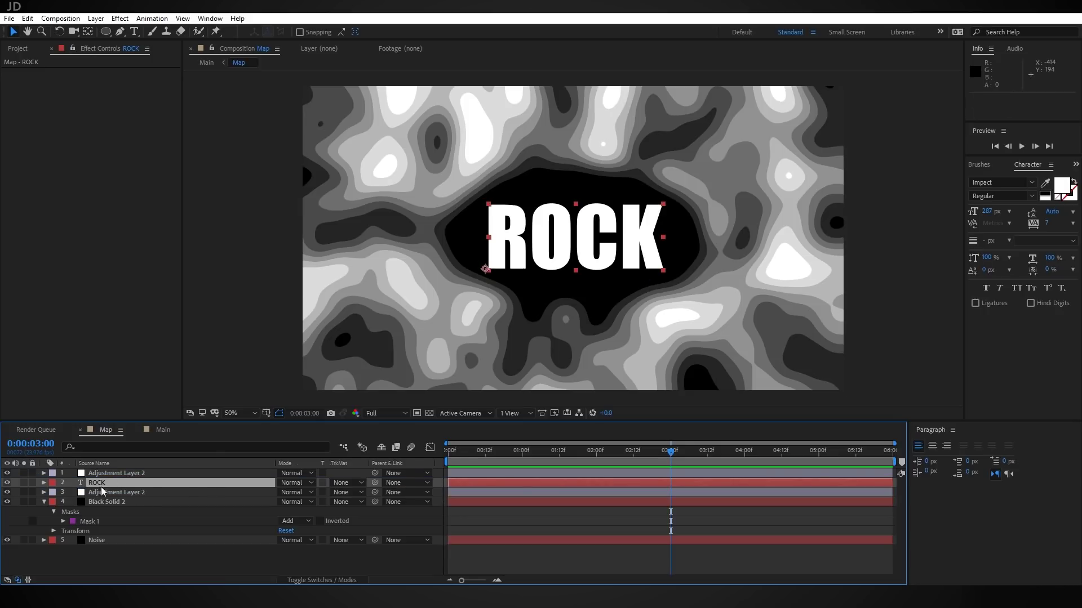
left_click(115, 475)
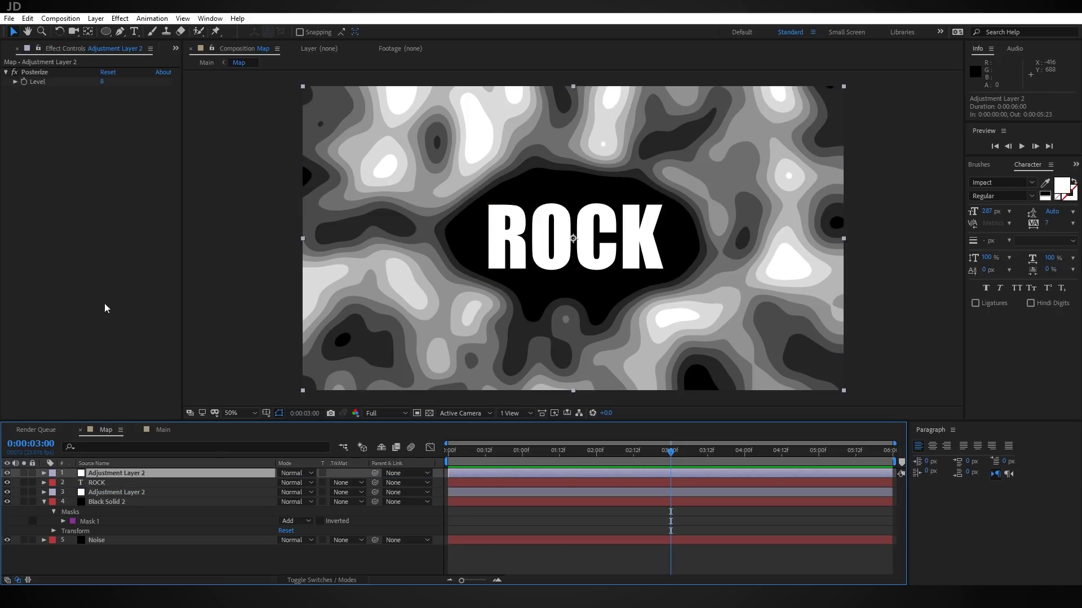
left_click(109, 492)
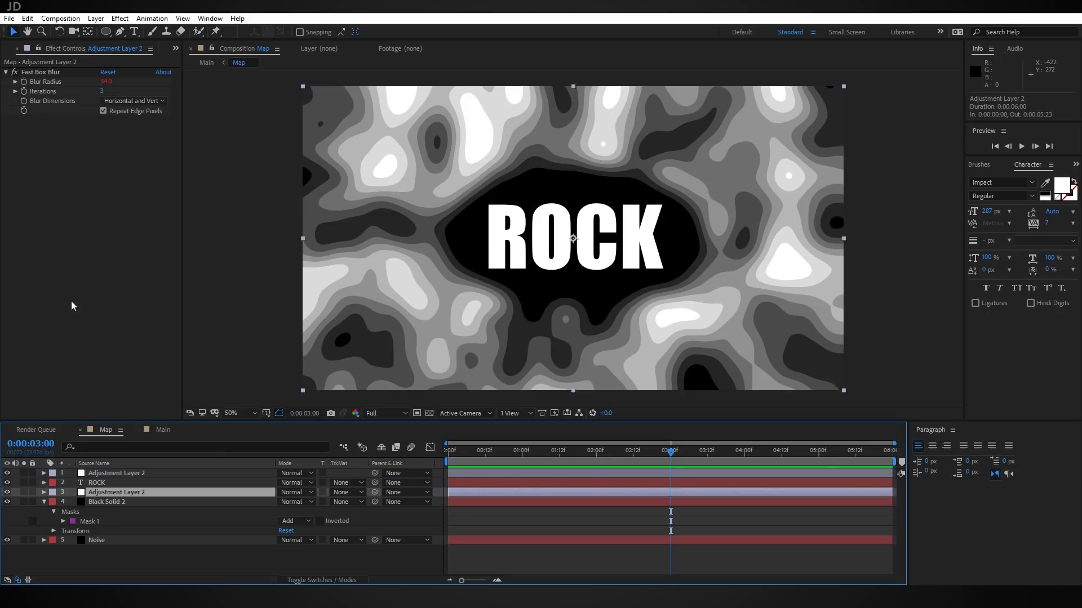
- Apply Fast Box Blur to the ROCK text layer with a Blur Radius of 15
left_click(100, 482)
key("ctrl+space")
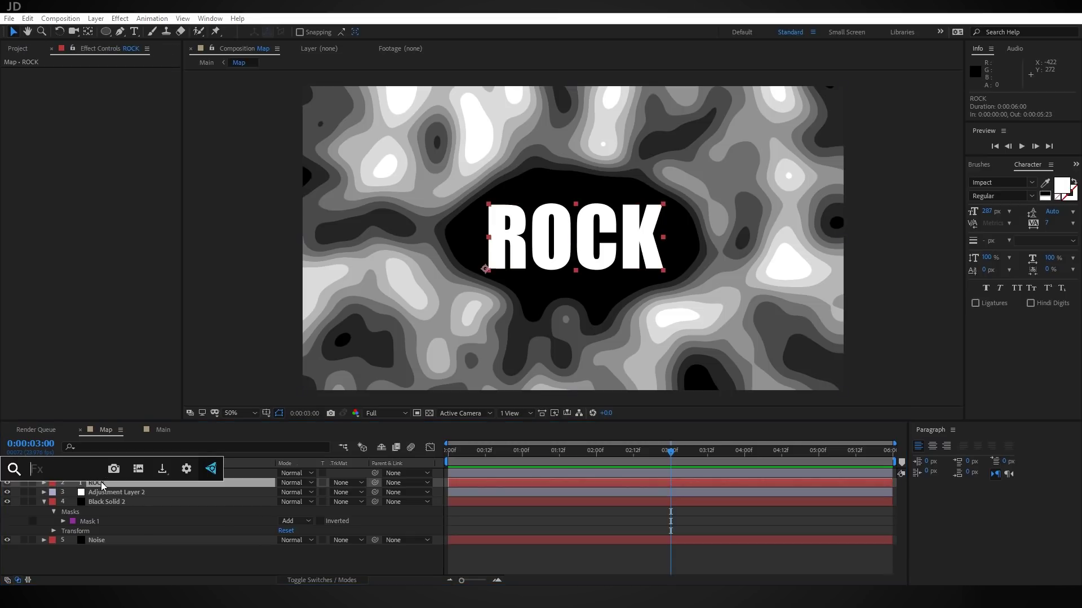
type("fast")
key("Return")
left_click_drag(102, 81, 113, 81)
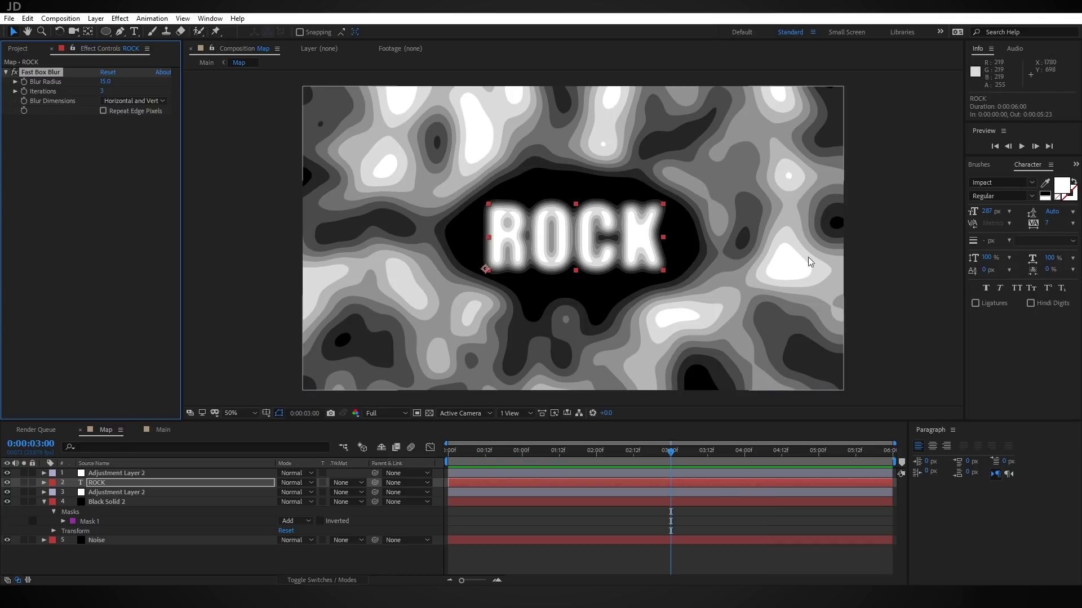
- Add a null object to the Map composition, reveal its Position property, and place it at the head of the layer stack
left_click(96, 18)
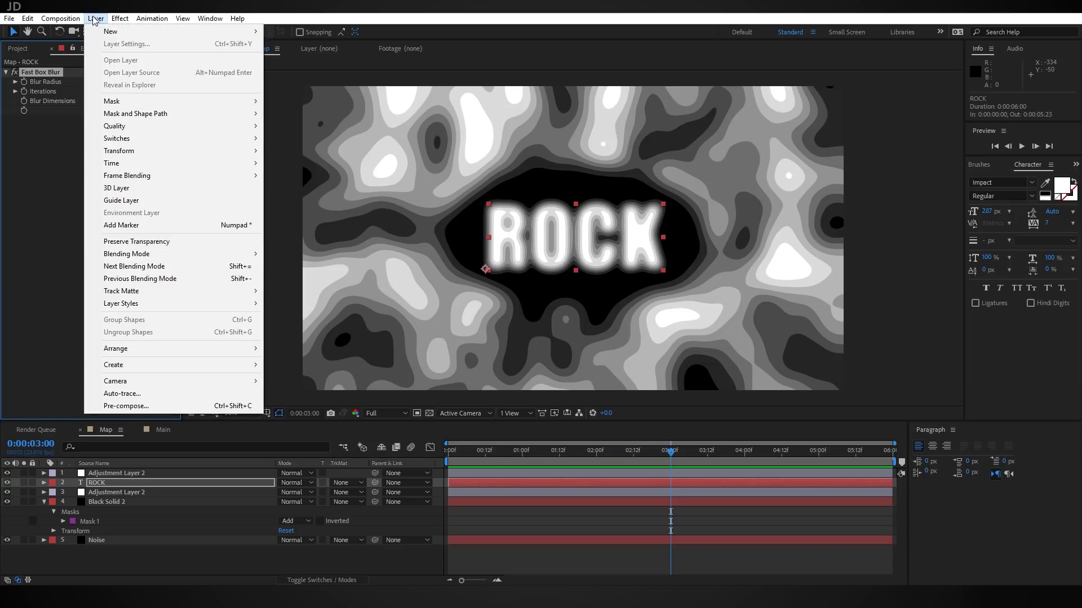
mouse_move(125, 33)
left_click(297, 80)
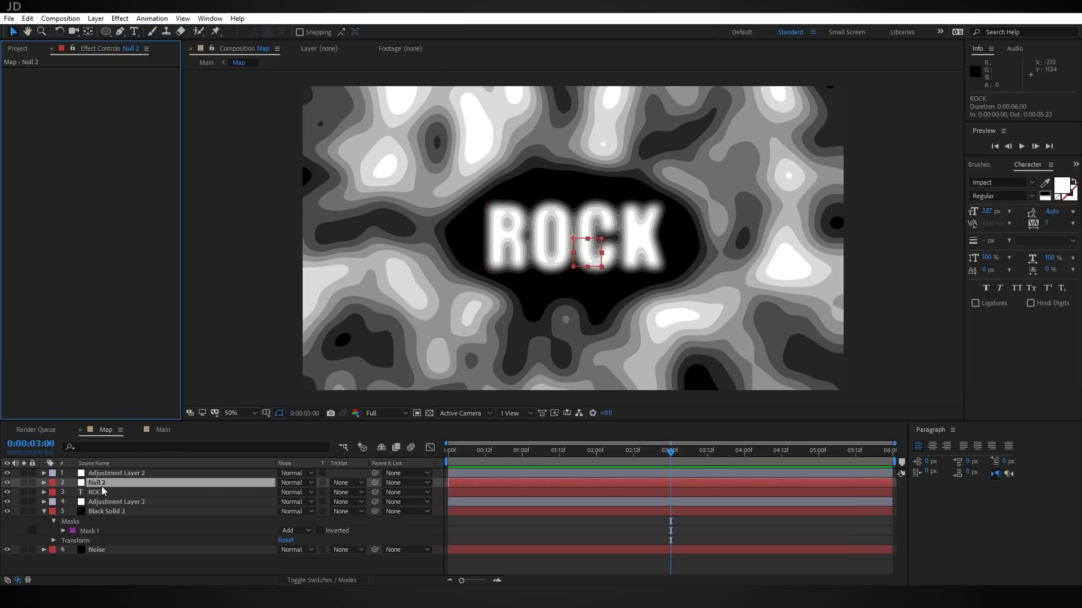
key("p")
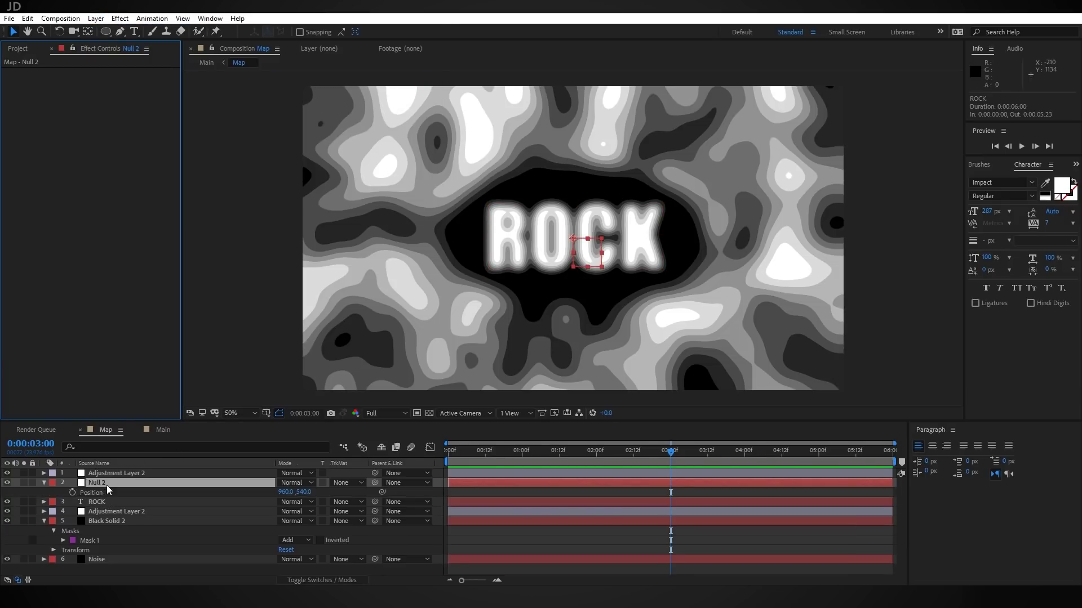
left_click_drag(101, 483, 94, 477)
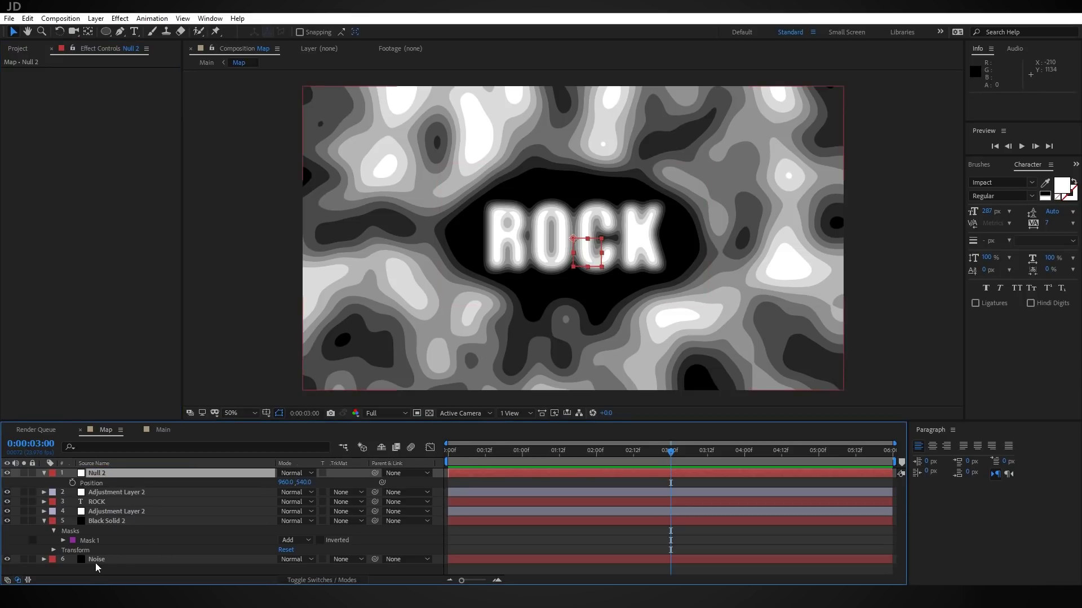
- Link the Noise layer's Fractal Noise Offset Turbulence to the null's Position with an expression
left_click(96, 560)
left_click(44, 70)
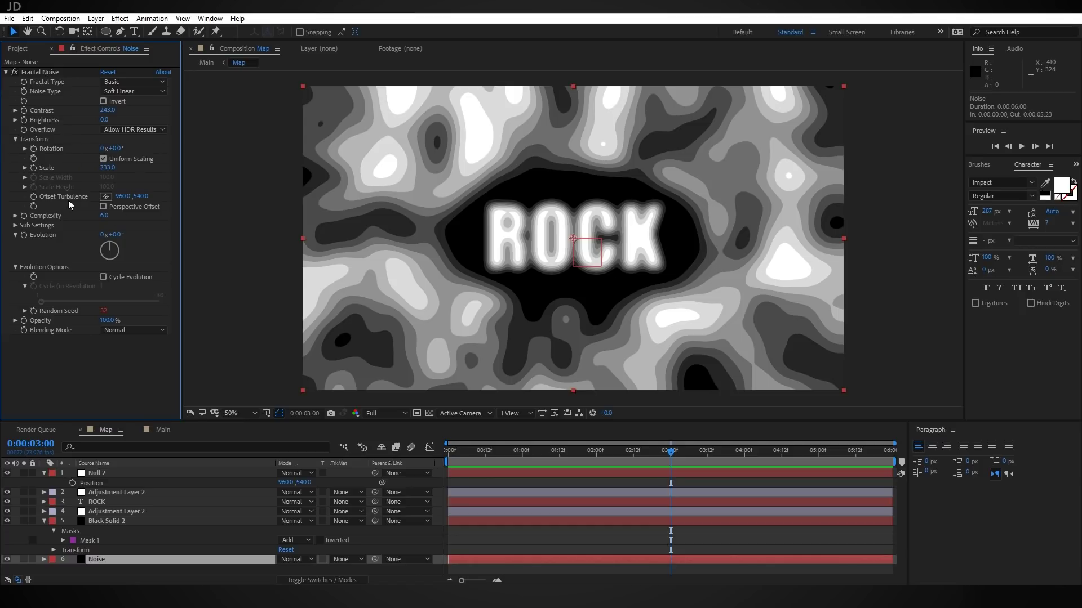
left_click(33, 198, "alt")
left_click_drag(309, 567, 90, 486)
scroll(123, 545, "up", 4)
left_click(44, 499)
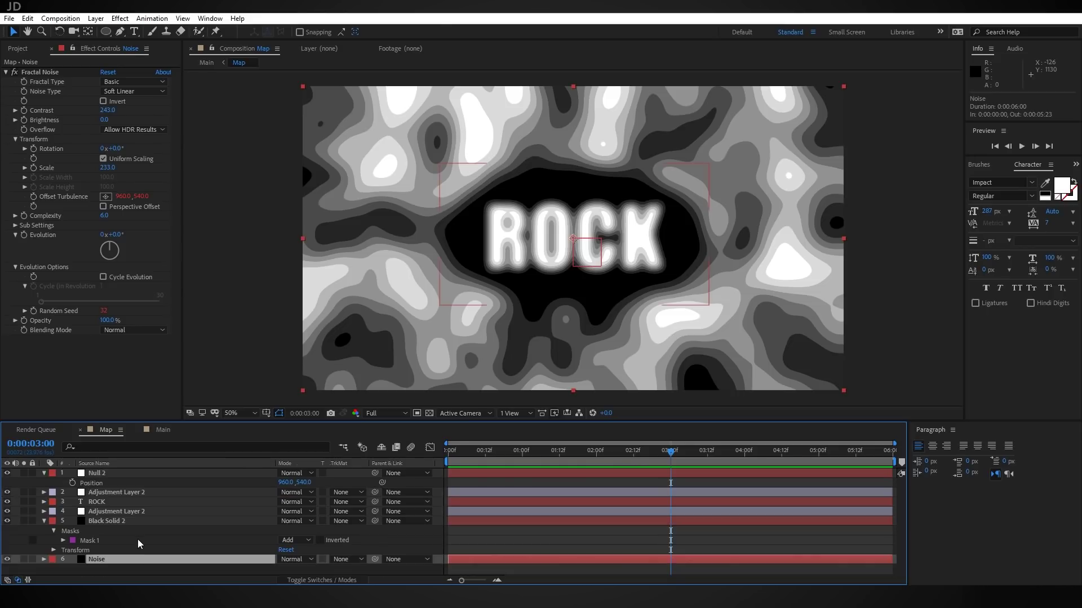
- Parent the ROCK and Black Solid 2 layers to Null 2, and move the null to about 974, 572
left_click(116, 503)
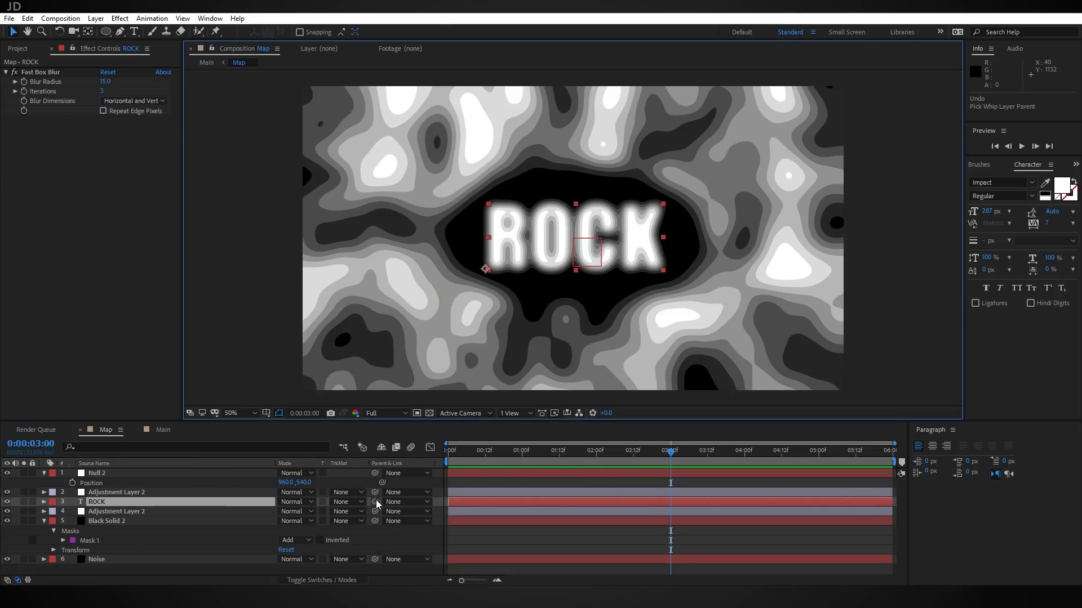
left_click(111, 521, "ctrl")
left_click_drag(375, 521, 114, 473)
left_click(107, 473)
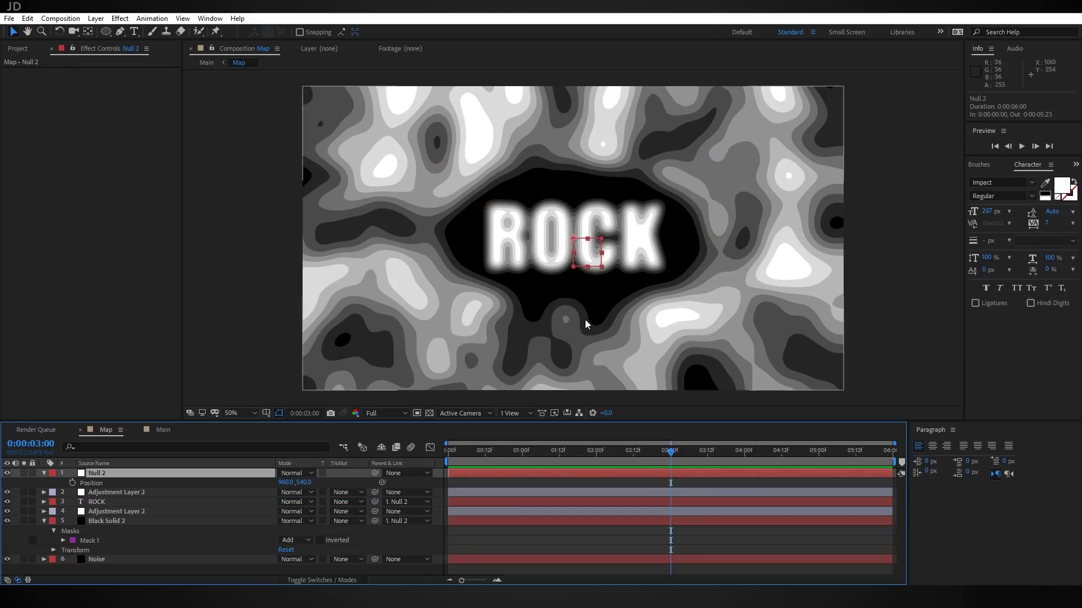
left_click_drag(596, 257, 554, 264)
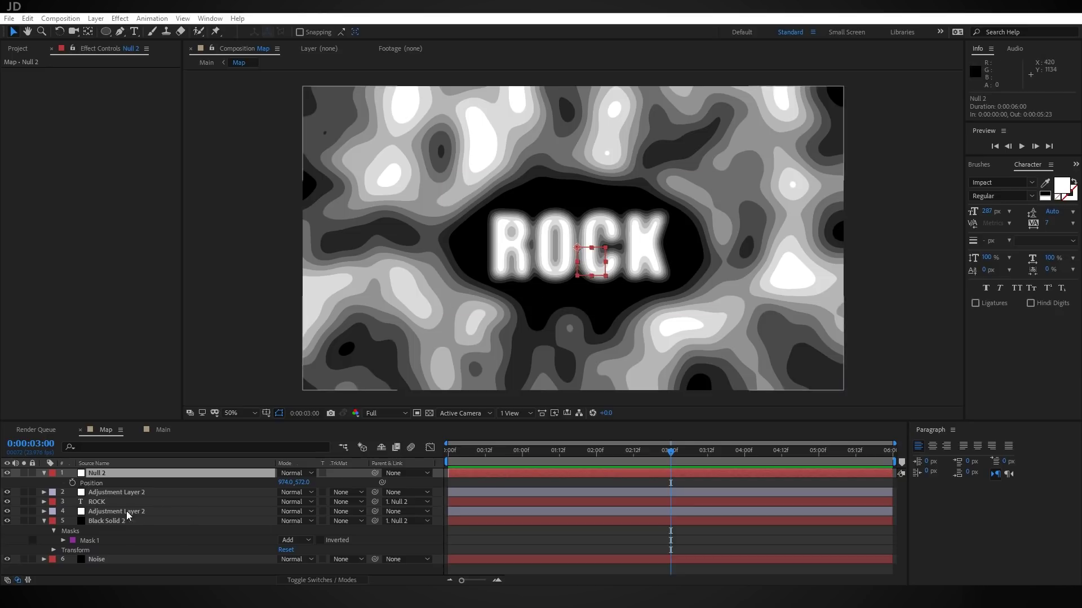
- Hide the ROCK text layer and the masked Black Solid 2 layer in the Map composition
left_click(8, 504)
left_click(7, 502)
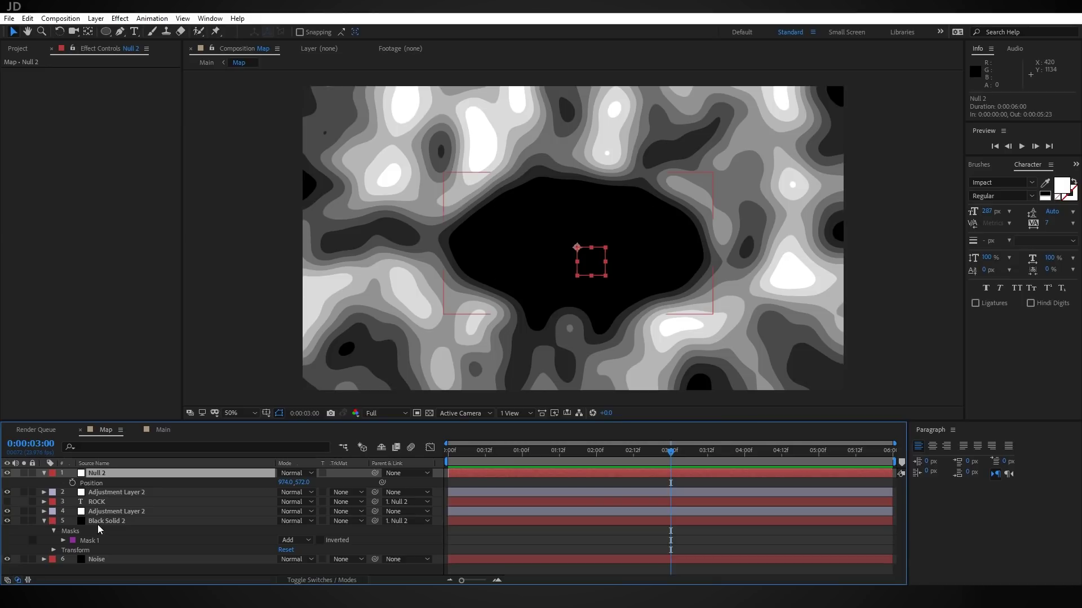
left_click(8, 520)
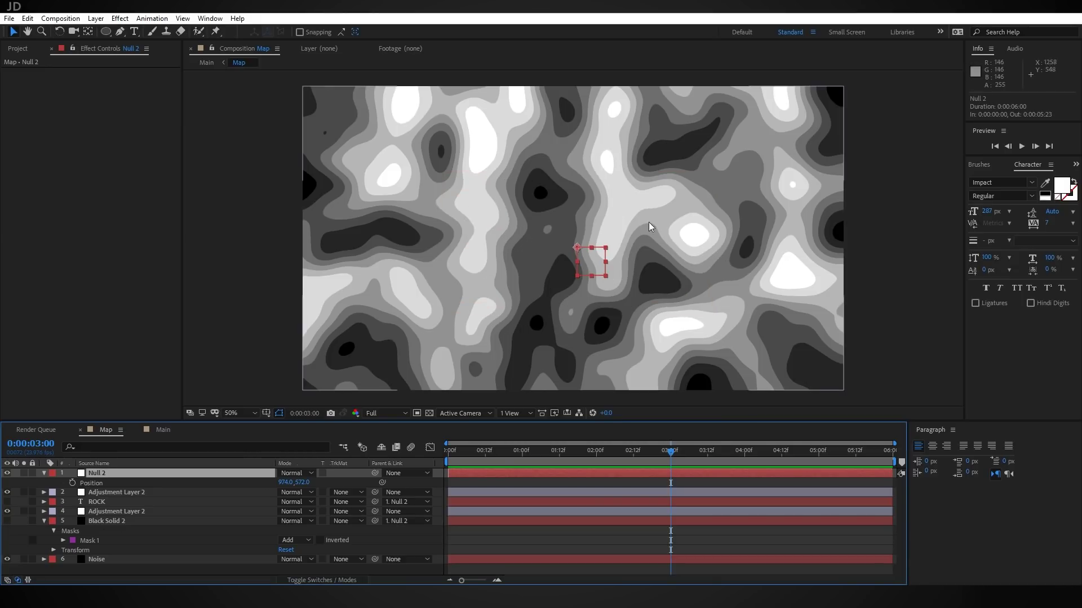
- Hide the Depth adjustment layer in the Main composition
left_click(162, 431)
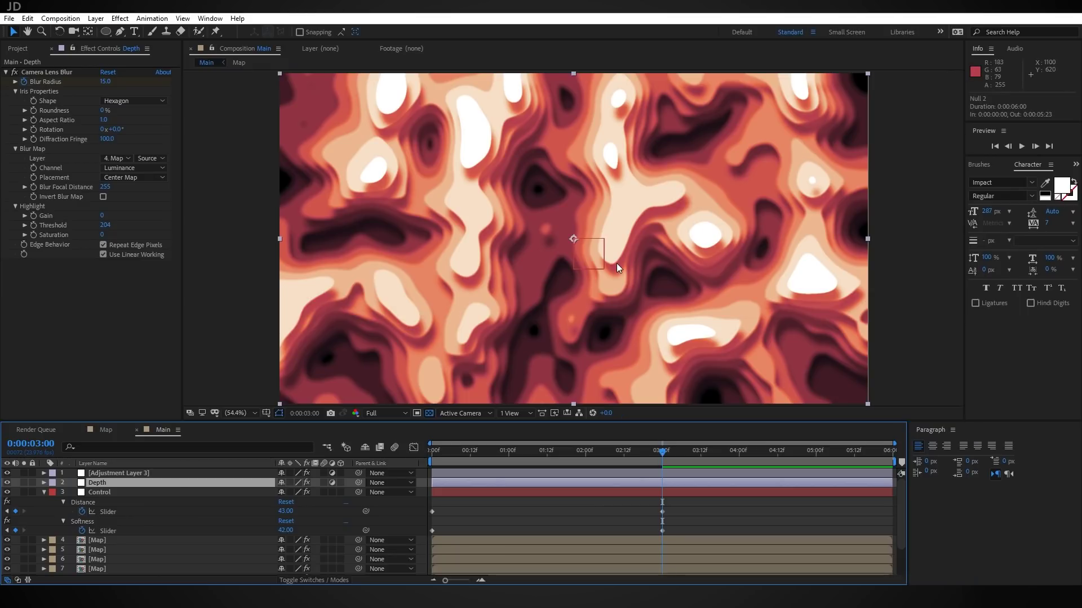
key("/")
left_click_drag(471, 255, 645, 275)
key("v")
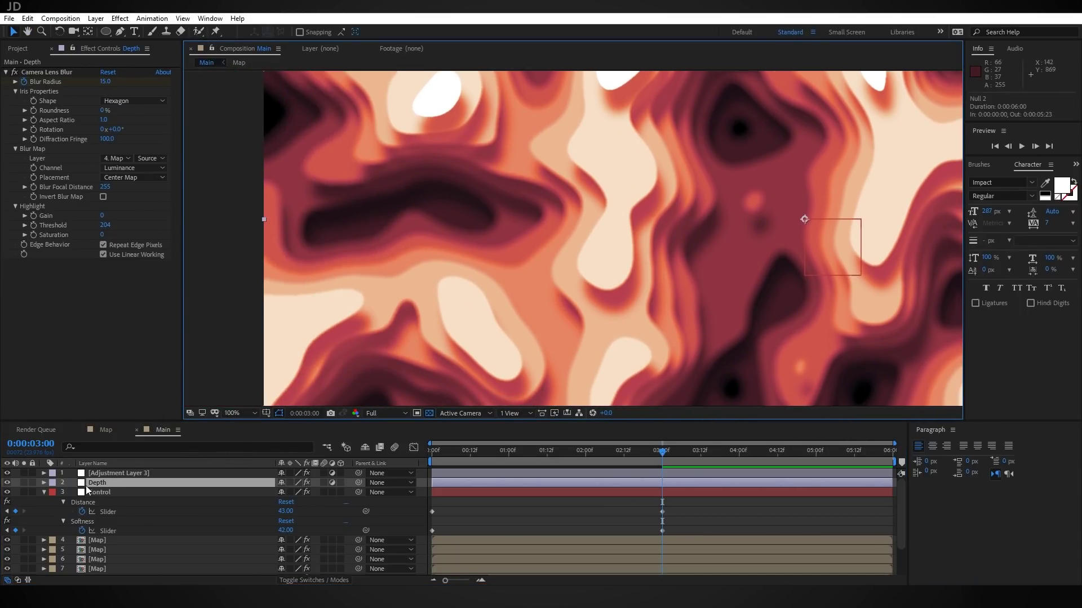
left_click(7, 483)
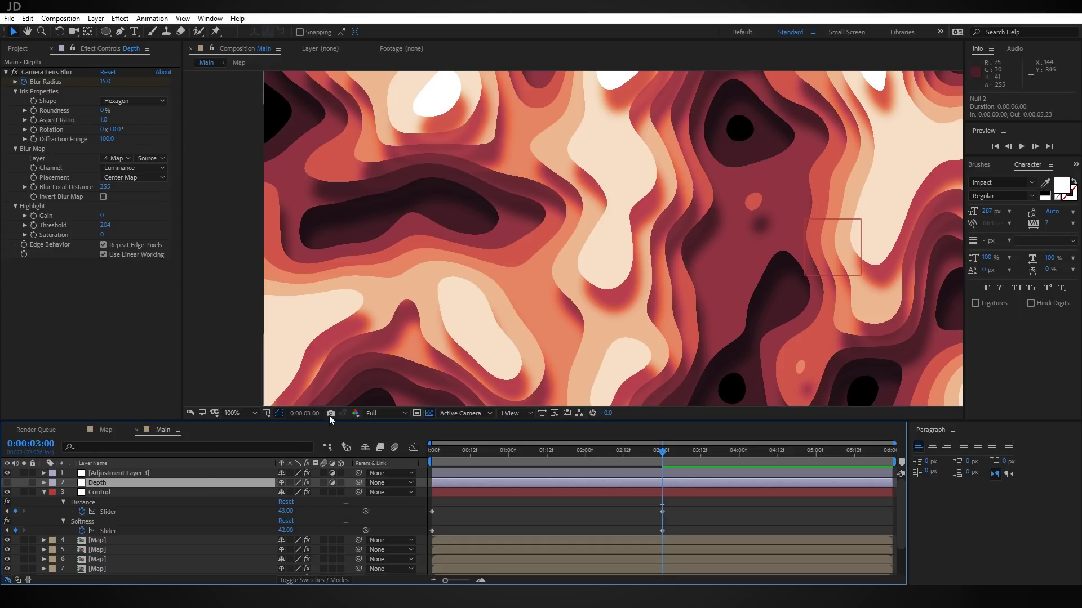
- Apply the Bevel Alpha effect to the uppermost Map layer, layer 4
left_click(110, 542)
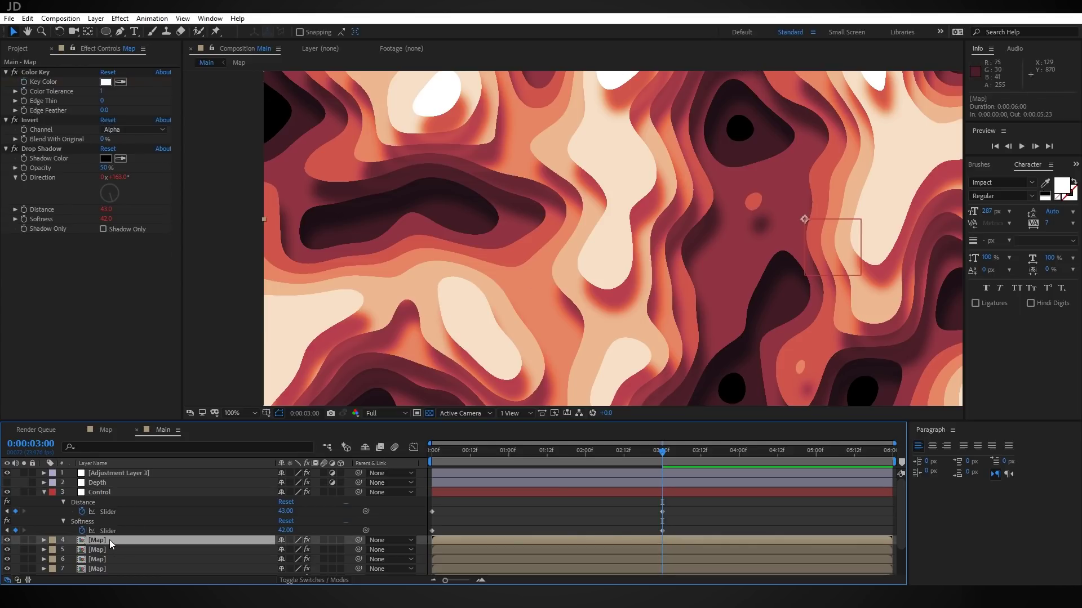
key("ctrl+space")
type("be")
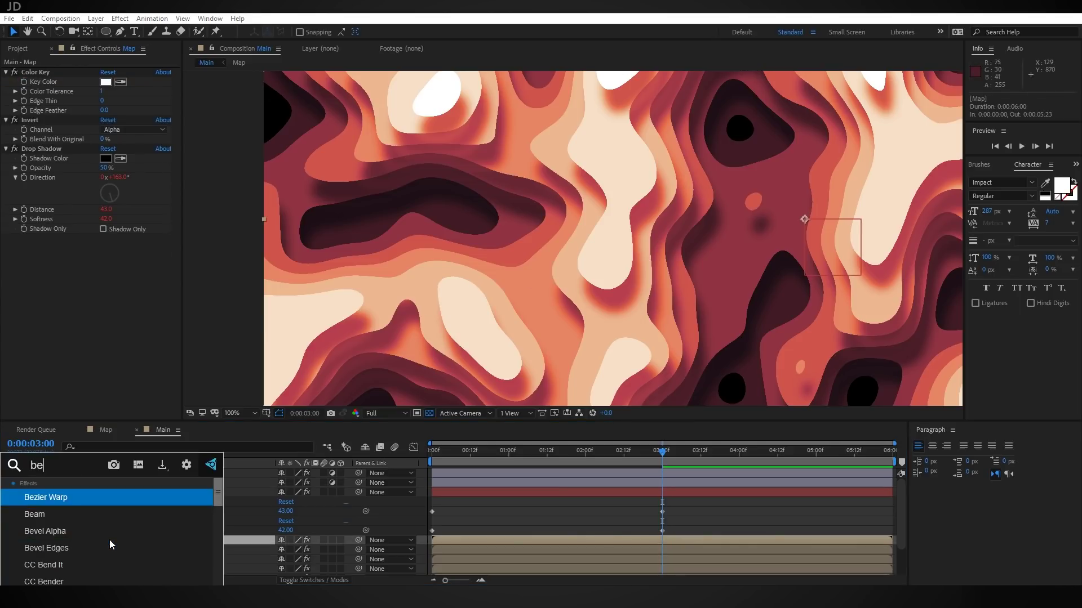
type("vel")
key("Return")
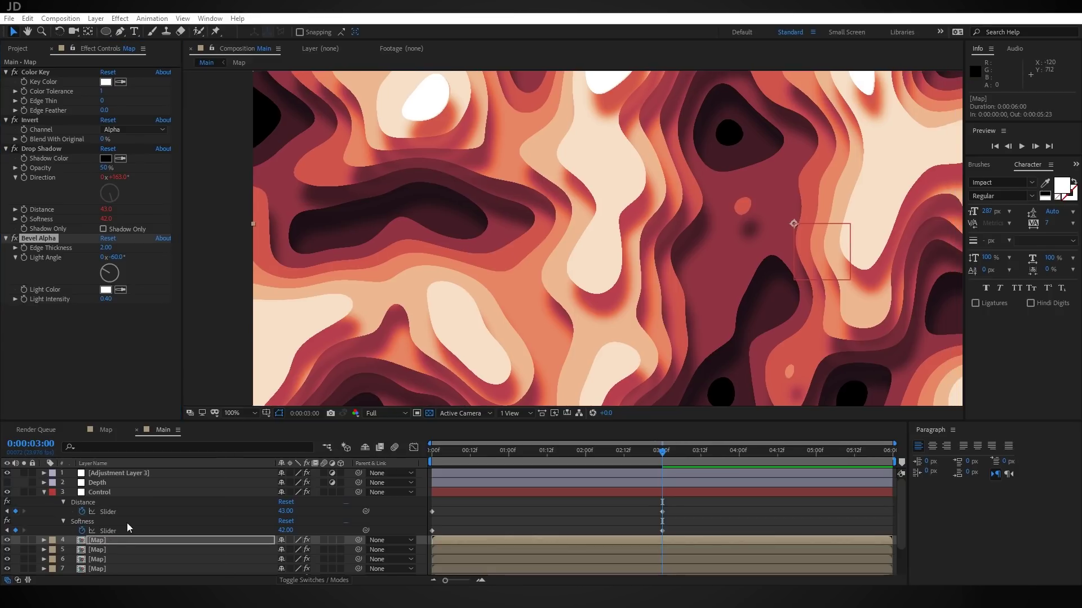
- Set the Bevel Alpha Edge Thickness to 6.50 on layer 4
key("h")
left_click_drag(447, 159, 502, 289)
key("v")
scroll(466, 248, "up", 2)
left_click_drag(466, 249, 644, 174)
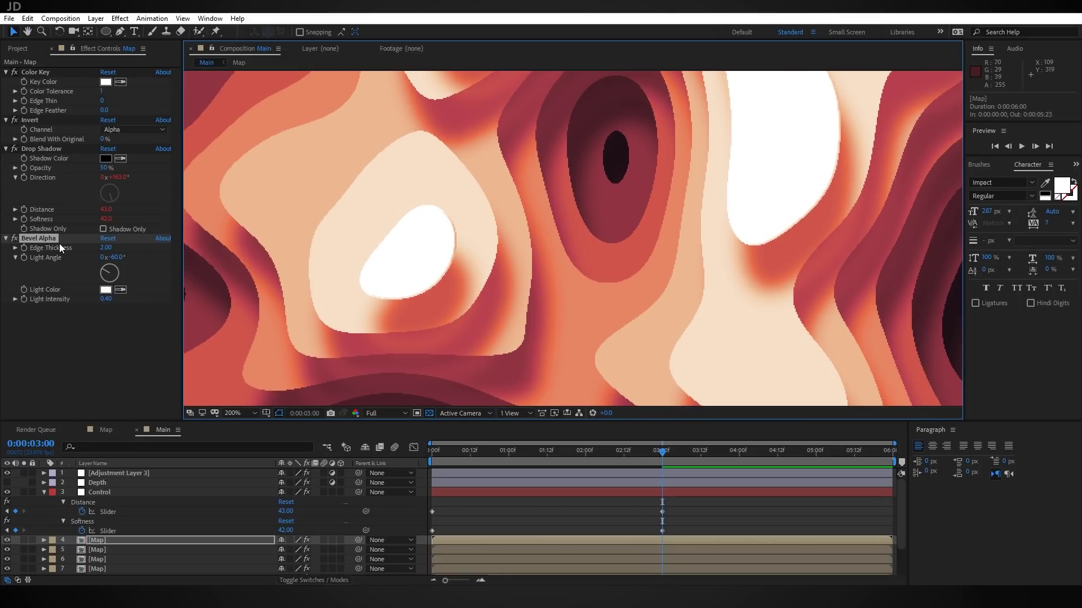
left_click_drag(106, 248, 129, 250)
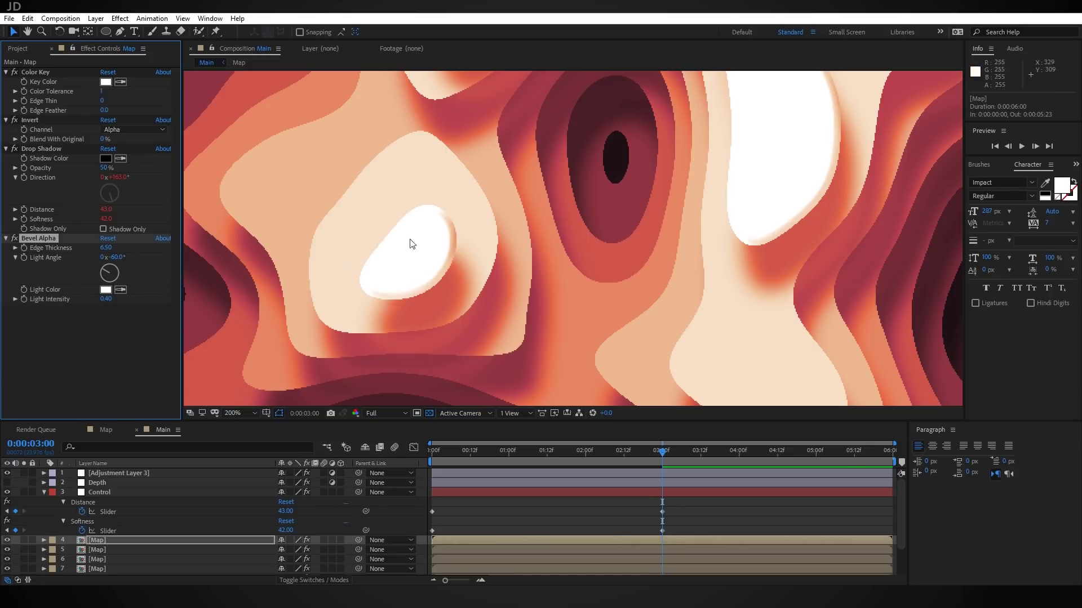
- Link the Bevel Alpha Light Angle by expression to the Control layer's Angle minus 180, and set that Angle to 151°
left_click(24, 258, "alt")
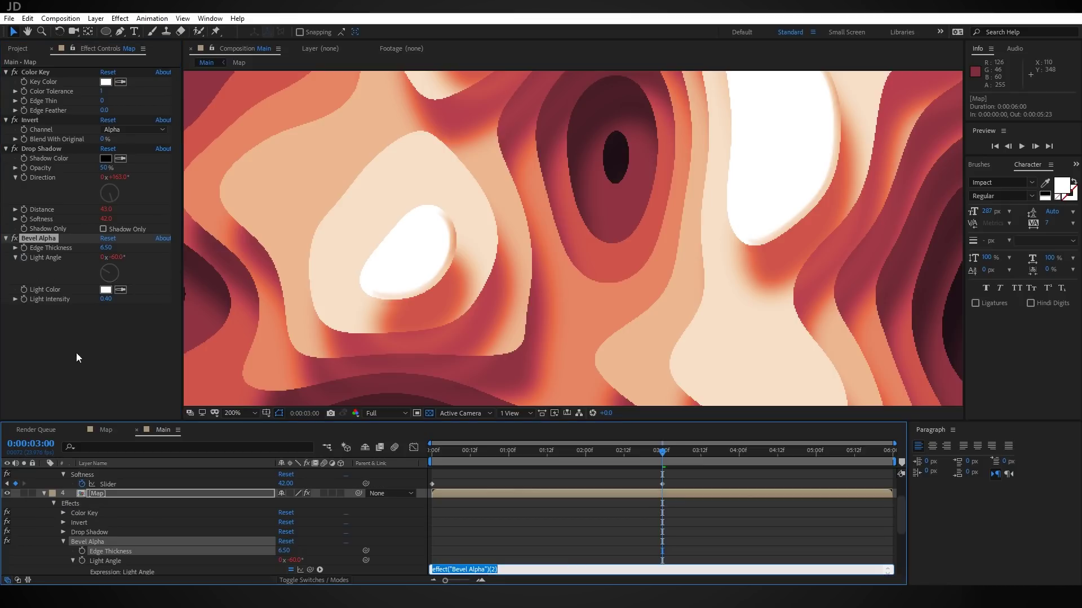
scroll(113, 533, "up", 3)
left_click(107, 492)
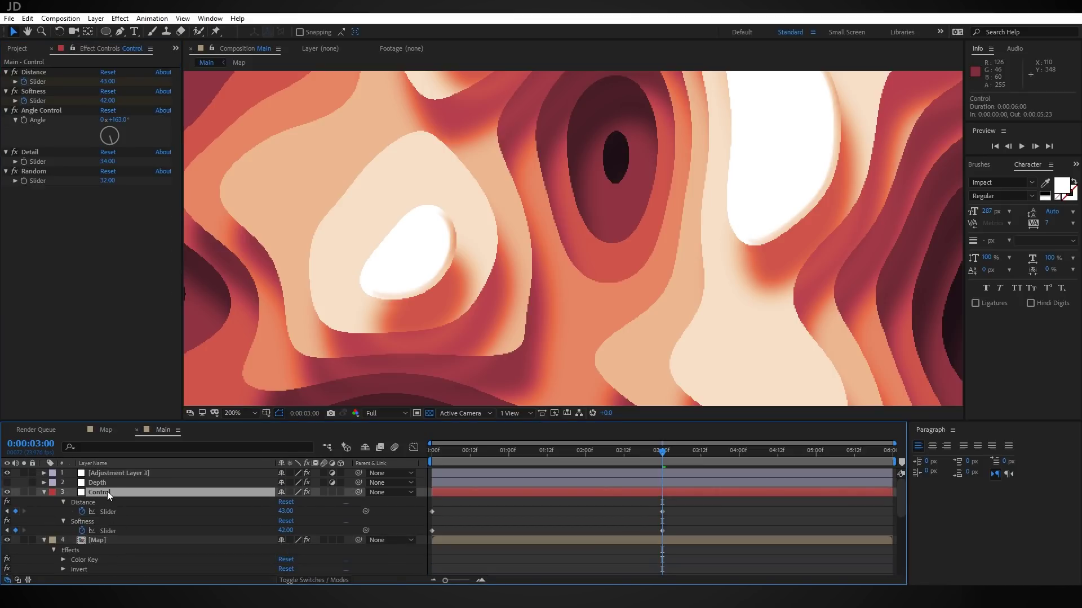
left_click(73, 48)
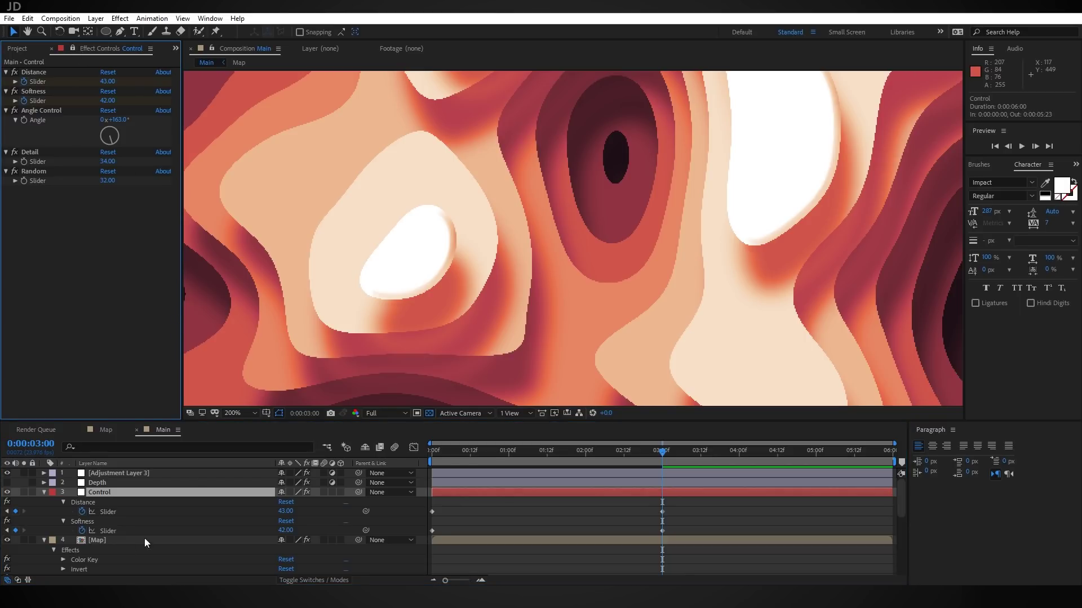
scroll(146, 540, "down", 2)
scroll(93, 547, "down", 2)
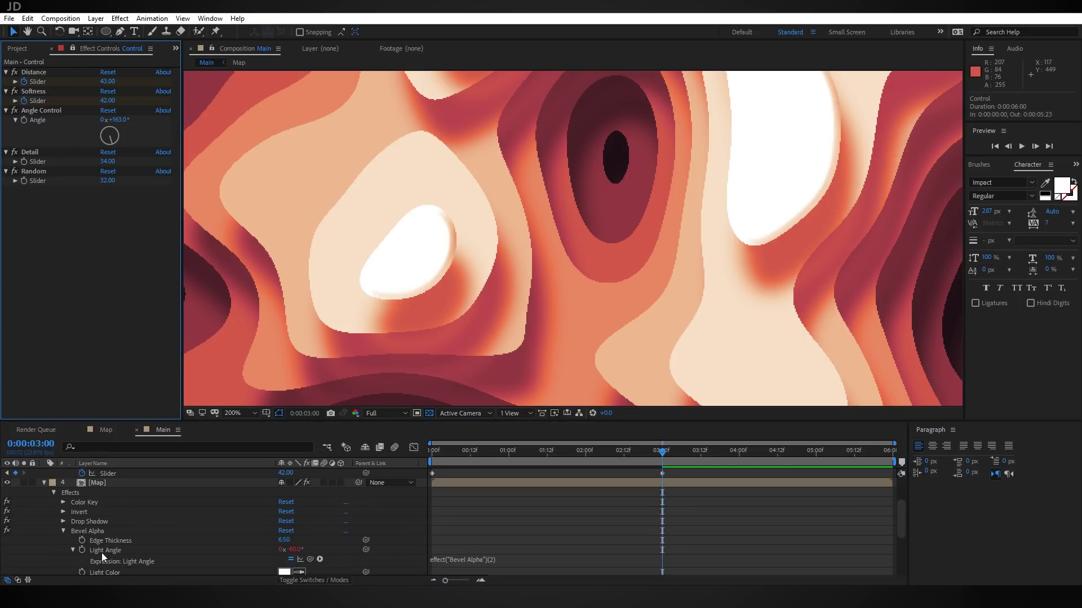
left_click_drag(310, 559, 40, 120)
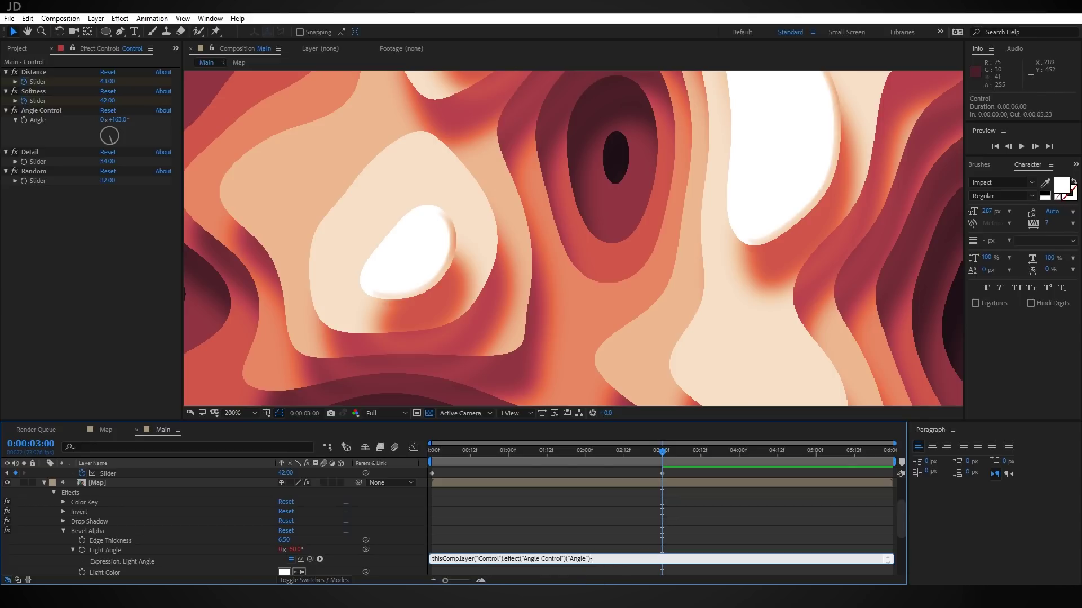
left_click(634, 526)
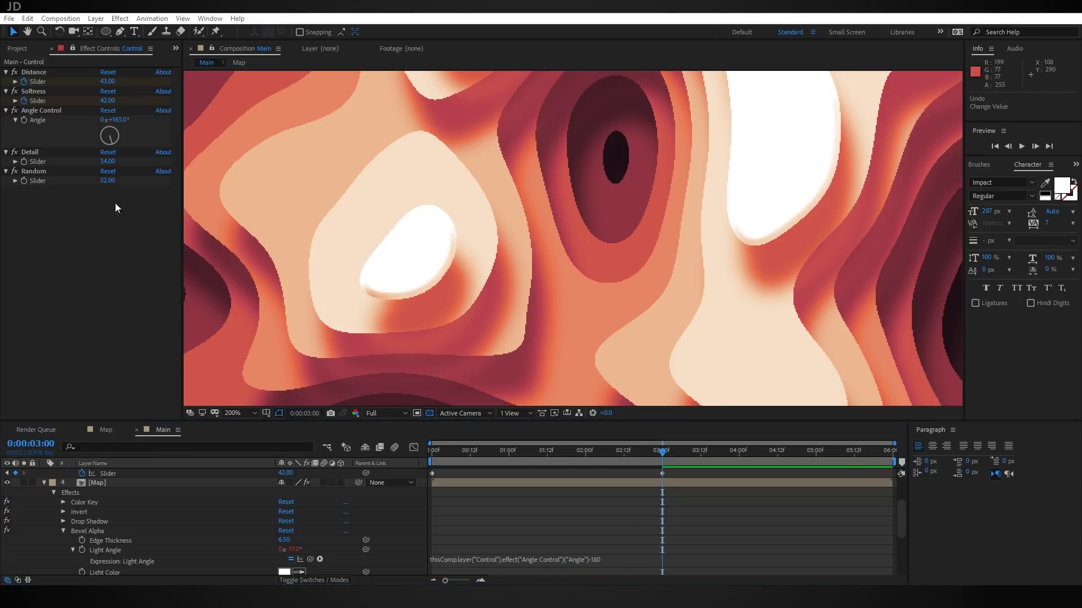
mouse_move(109, 145)
left_mouse_down()
mouse_move(92, 124)
mouse_move(92, 149)
mouse_move(123, 160)
left_mouse_up()
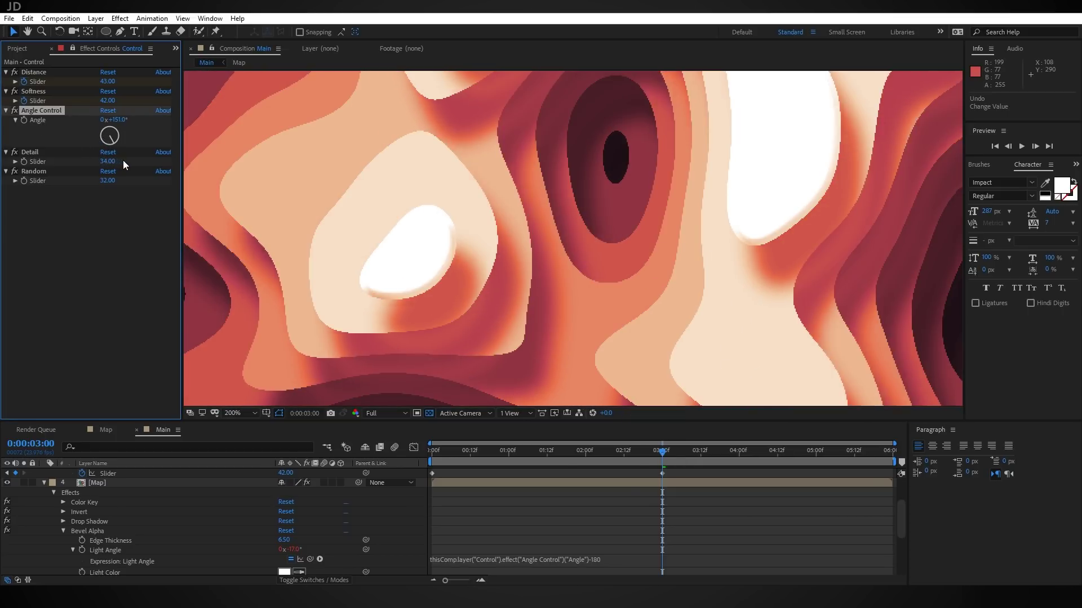
- Move the Bevel Alpha effect on Map layer 4 ahead of Drop Shadow
left_click(590, 482)
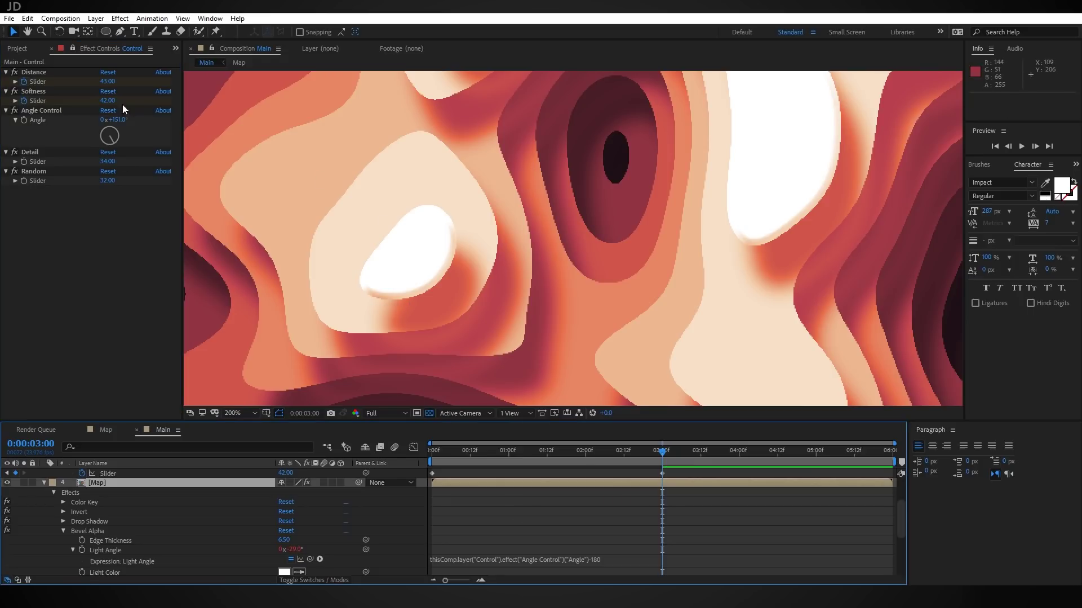
left_click(73, 48)
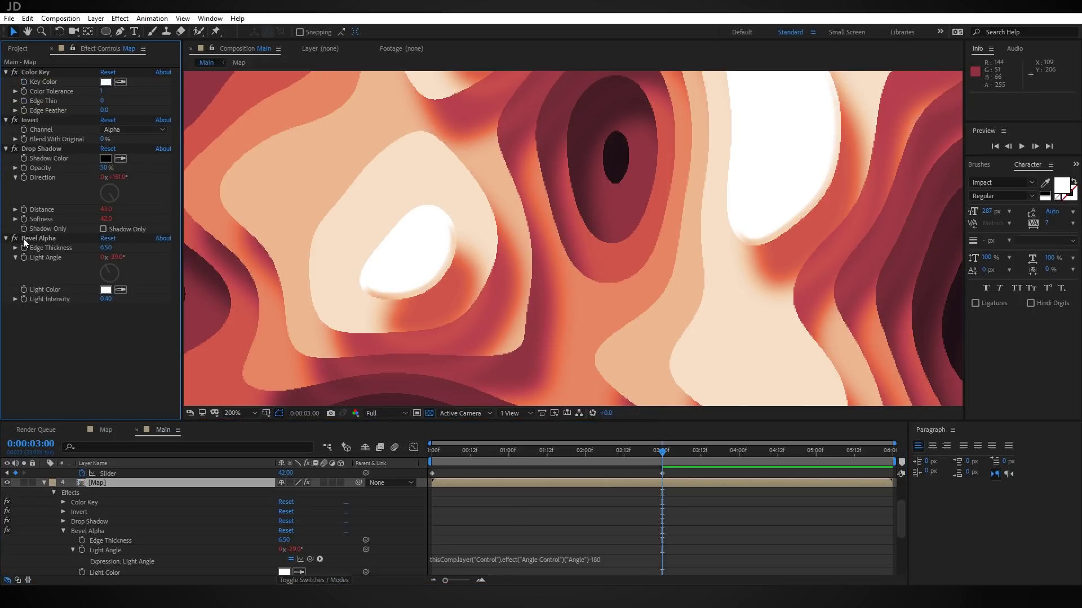
left_click_drag(46, 238, 61, 147)
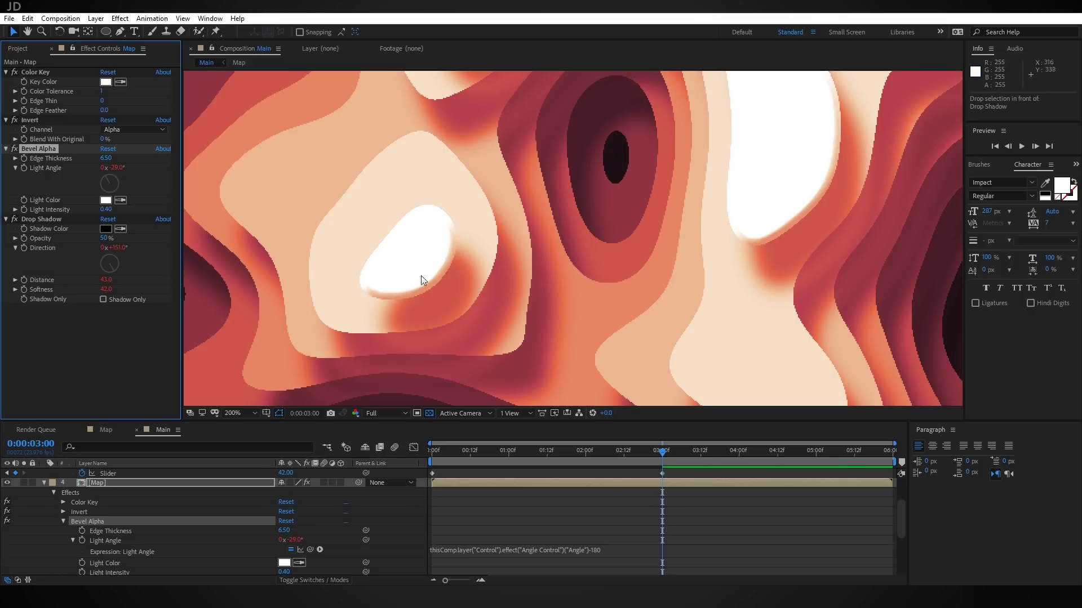
key("ctrl+z")
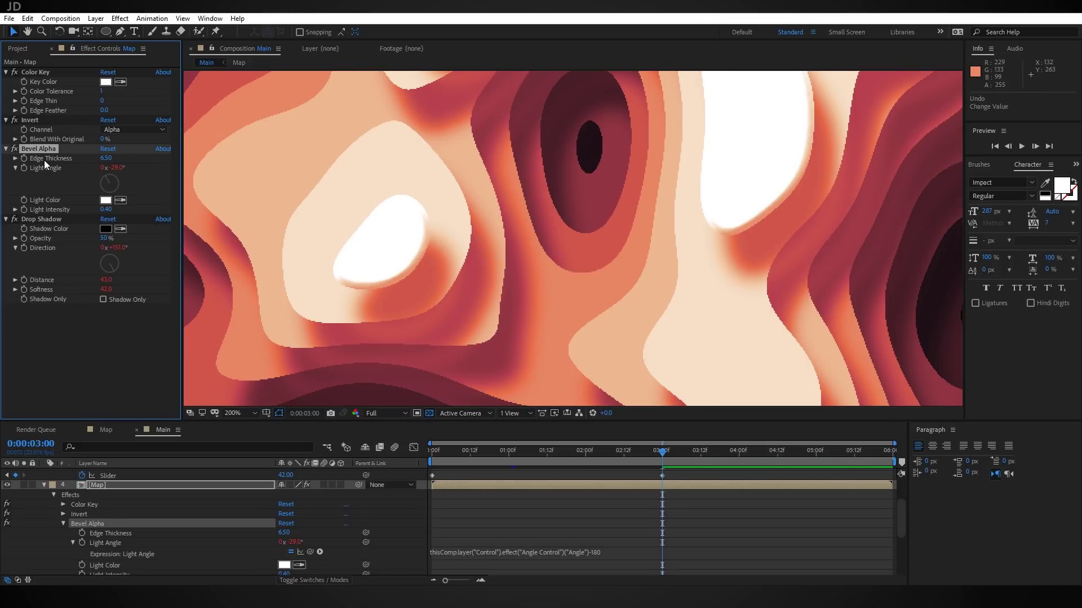
- Set the Bevel Alpha Edge Thickness to 3 and its Light Intensity to 0.20
left_click(105, 159)
type("3")
key("Return")
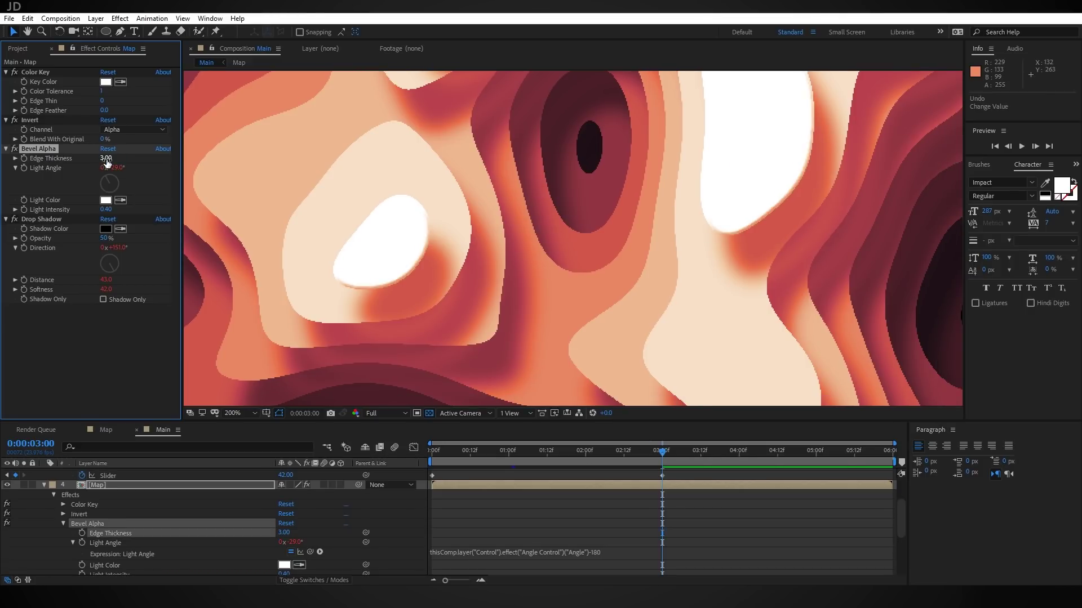
left_click(104, 210)
key("Return")
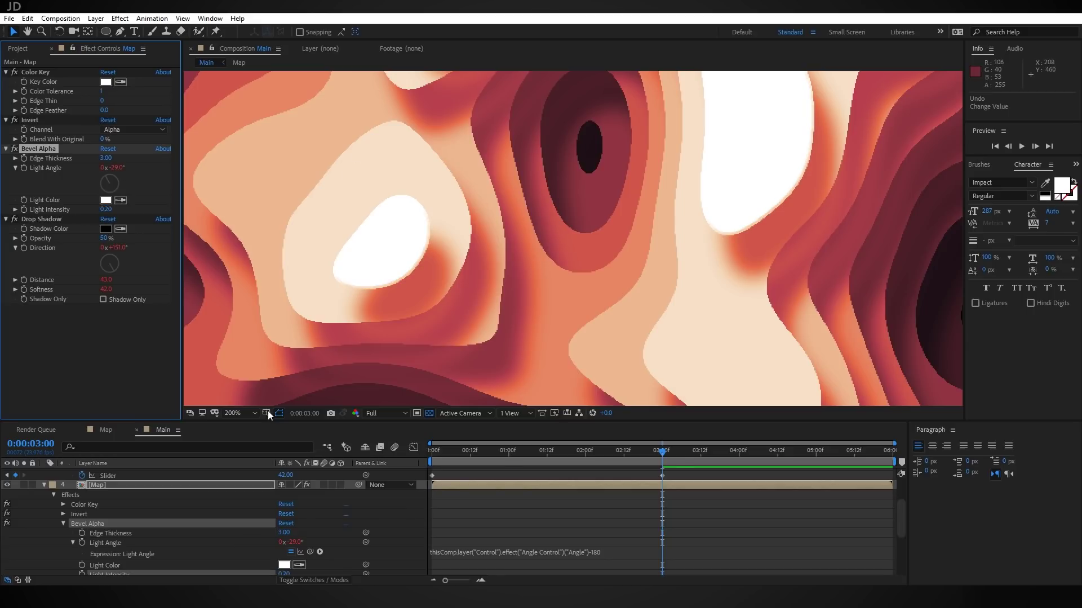
- Copy layer 4's Bevel Alpha effect to Map layers 5 through 11 and place it between Invert and Drop Shadow
left_click(248, 414)
left_click(255, 215)
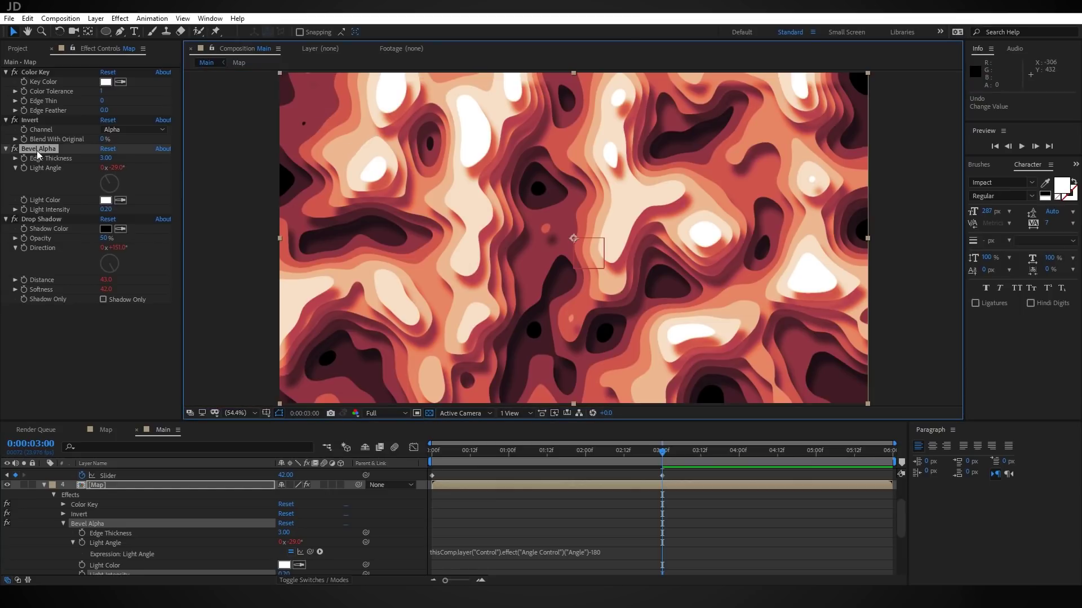
left_click(37, 150)
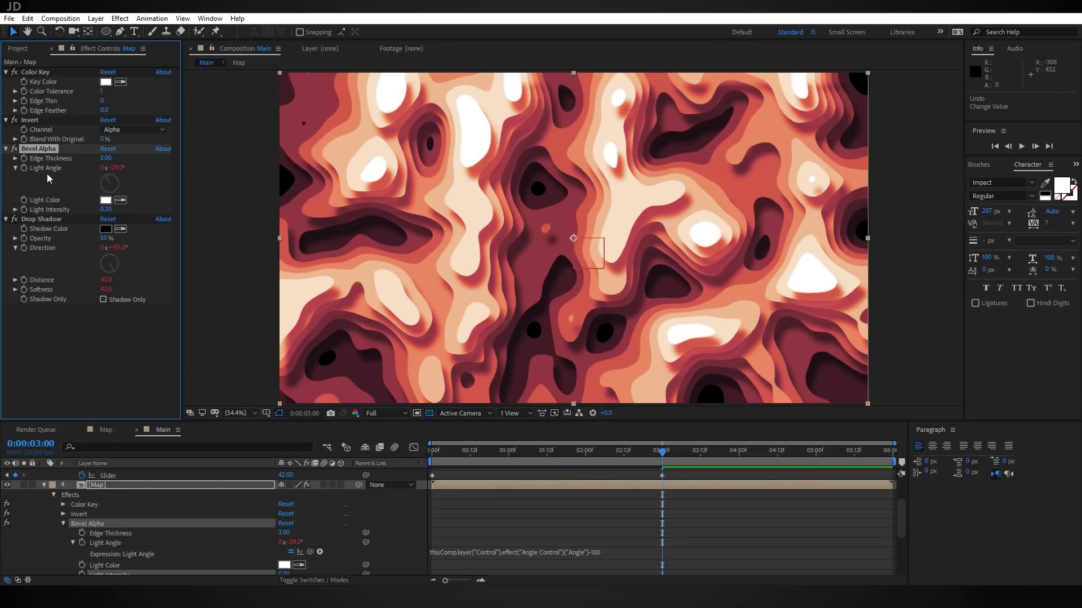
left_click(44, 485)
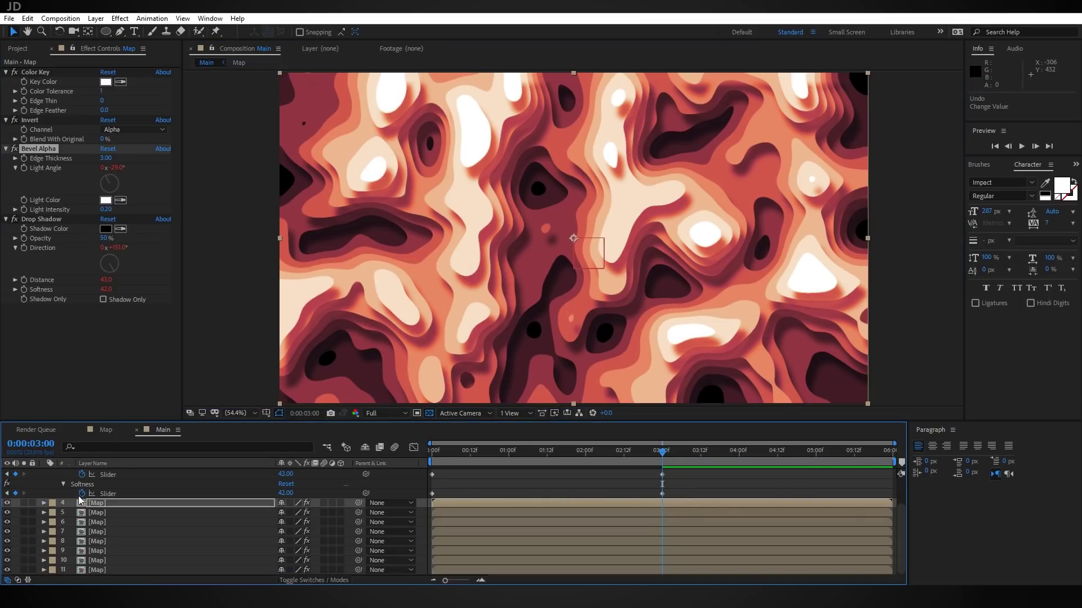
left_click(97, 513)
left_click(97, 570, "shift")
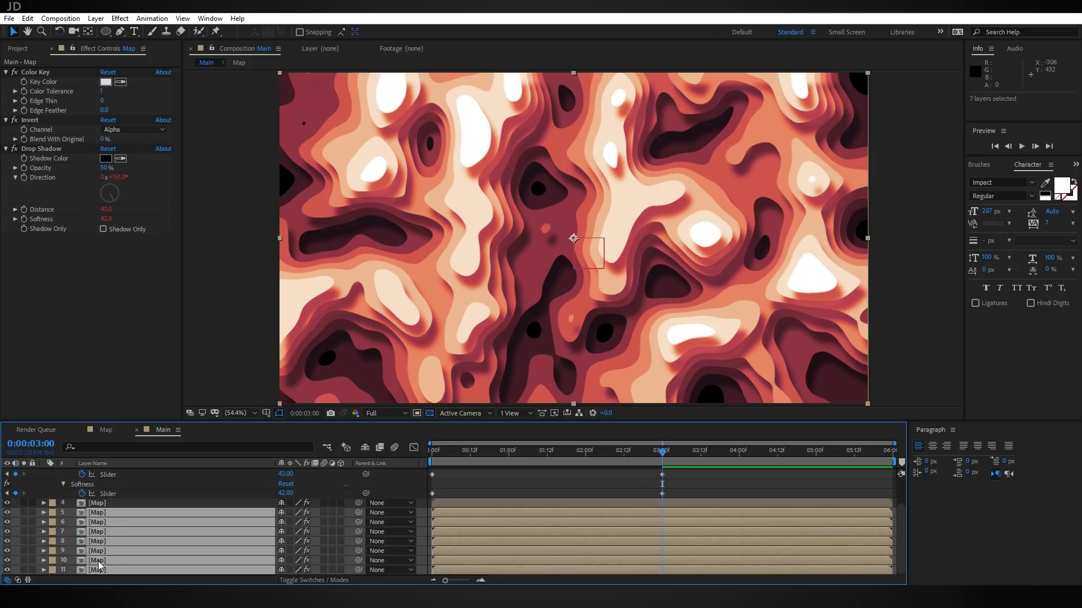
key("ctrl+v")
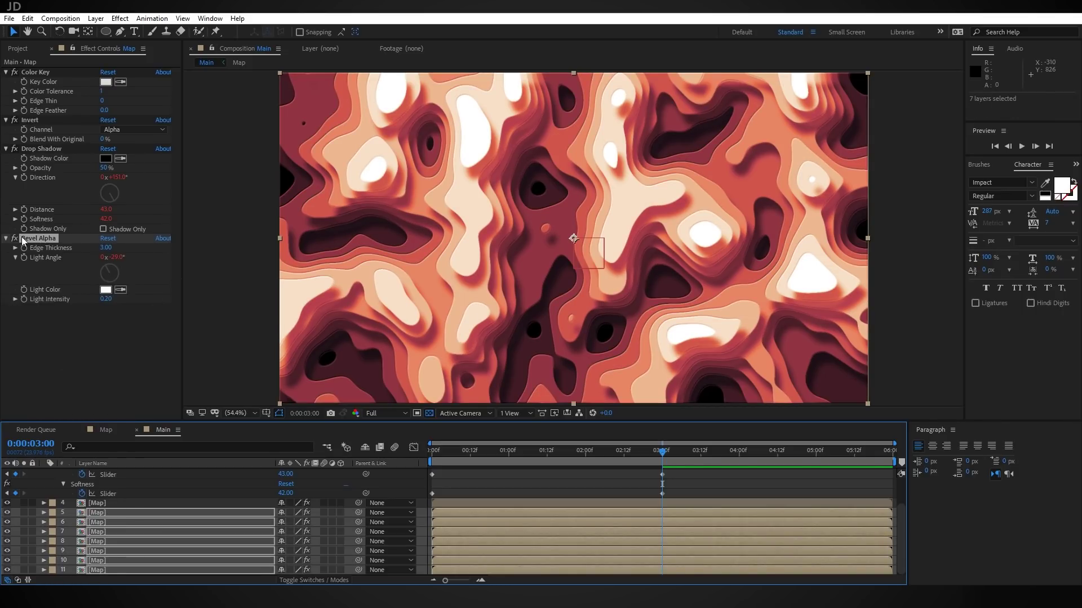
left_click_drag(40, 241, 40, 148)
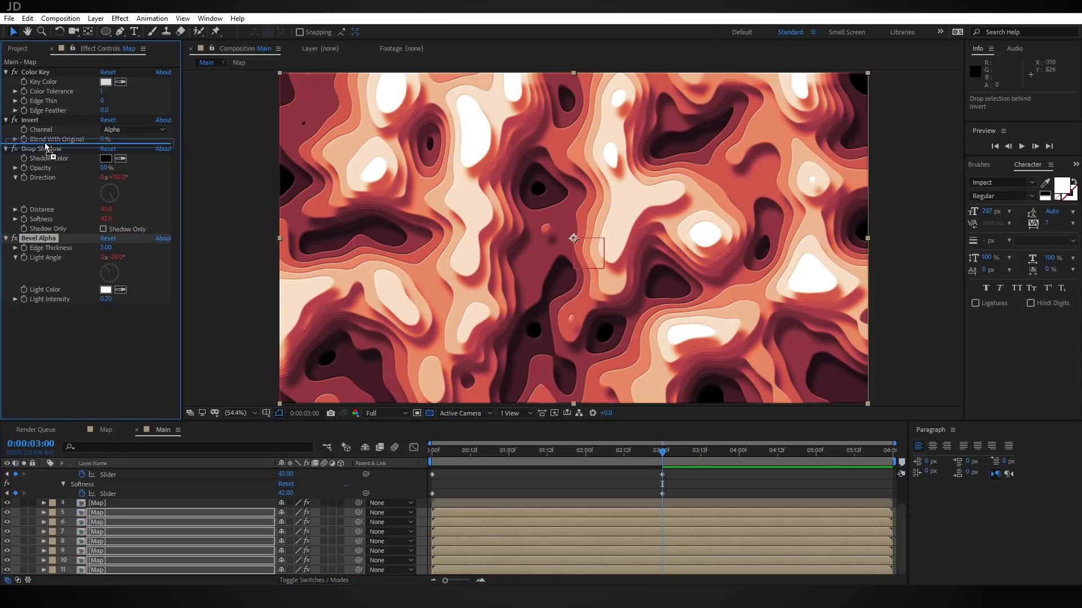